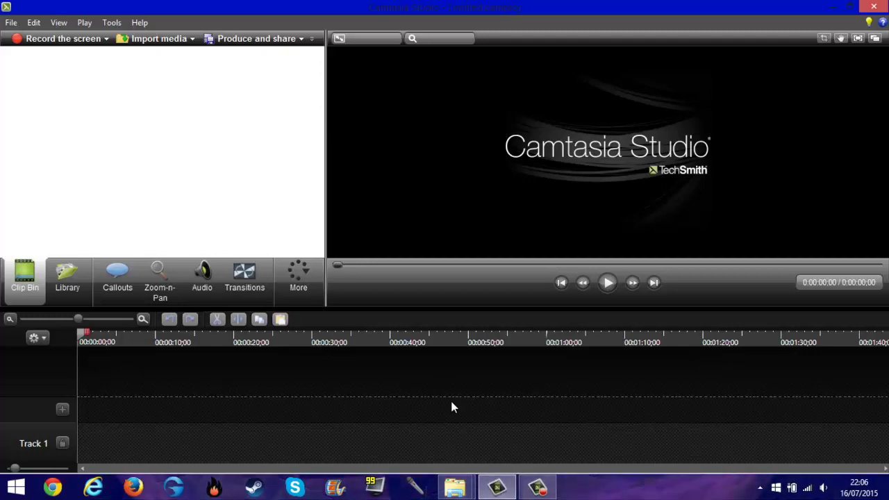
Step: Import the MAH00961 video from the Montage vidéos folder into the project's media
mouse_move(460, 495)
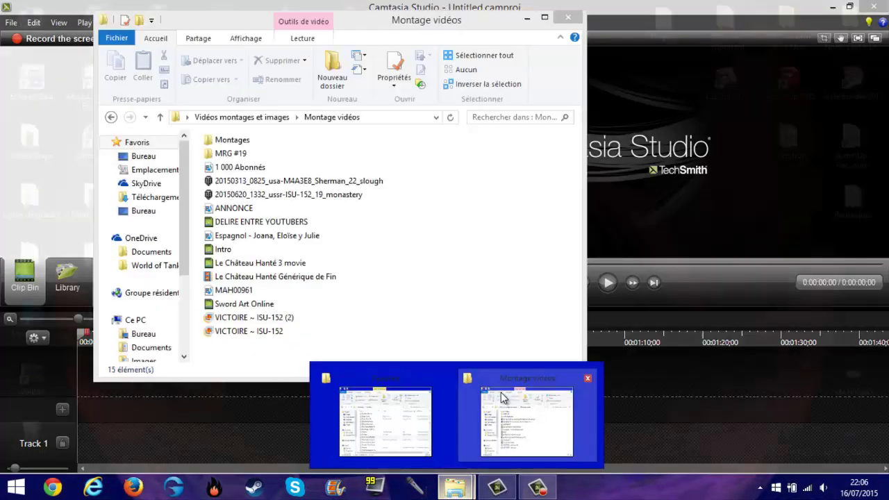
left_click(501, 392)
left_click_drag(229, 20, 454, 55)
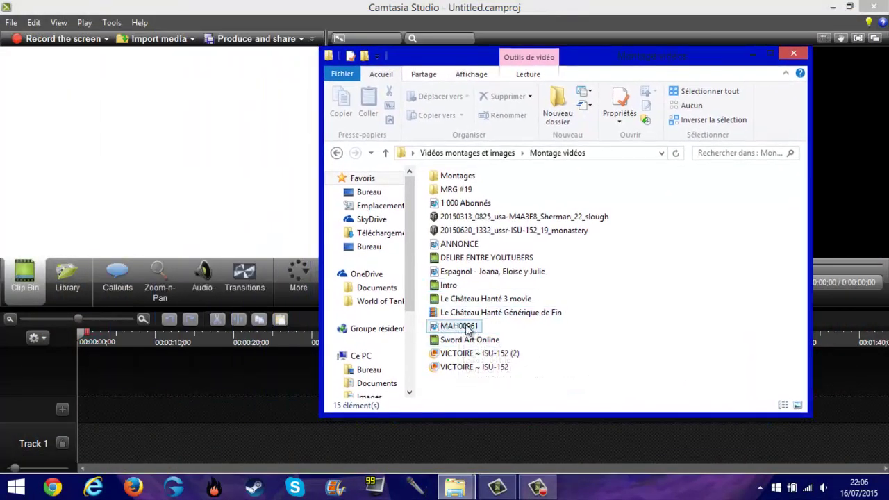
left_click_drag(464, 326, 122, 150)
left_click(479, 7)
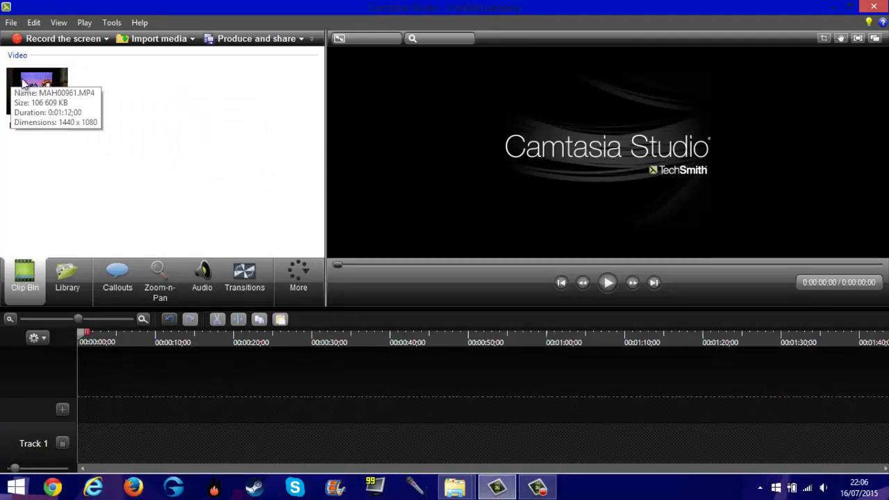
Step: Place the MAH00961.MP4 clip at the start of Track 1 and set the editing dimensions to 1920 x 1080
left_click(30, 98)
left_click_drag(30, 98, 79, 452)
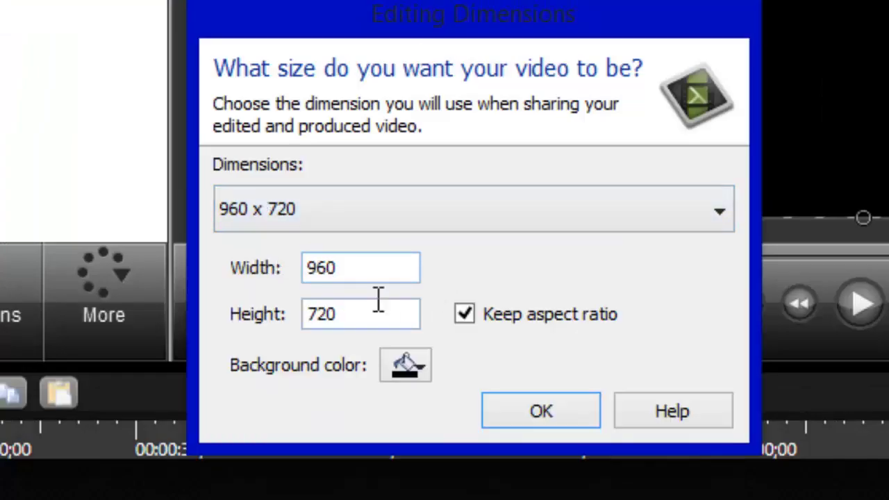
left_click(333, 224)
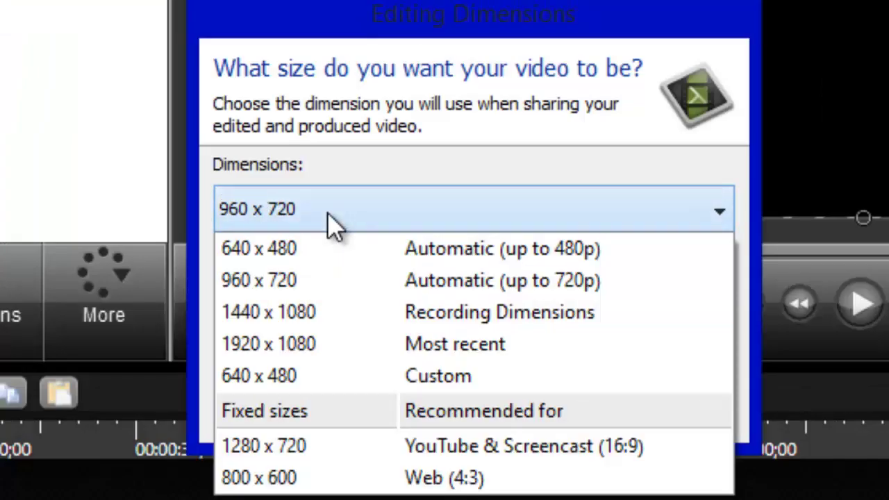
left_click(332, 348)
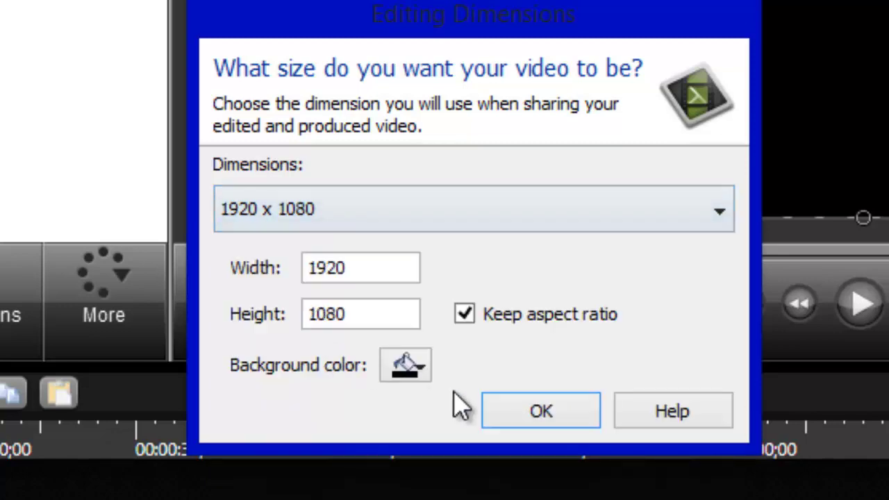
left_click(545, 419)
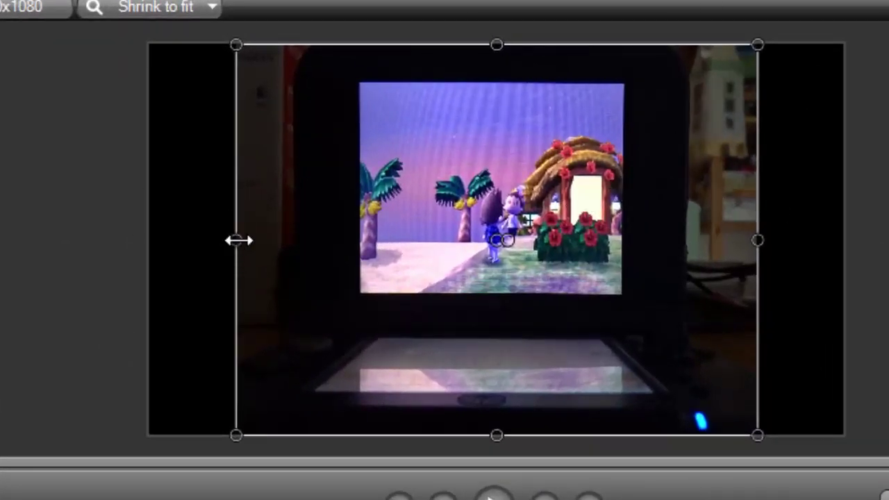
Step: Stretch the clip horizontally on both sides so it covers the full width of the canvas
left_click_drag(235, 239, 150, 240)
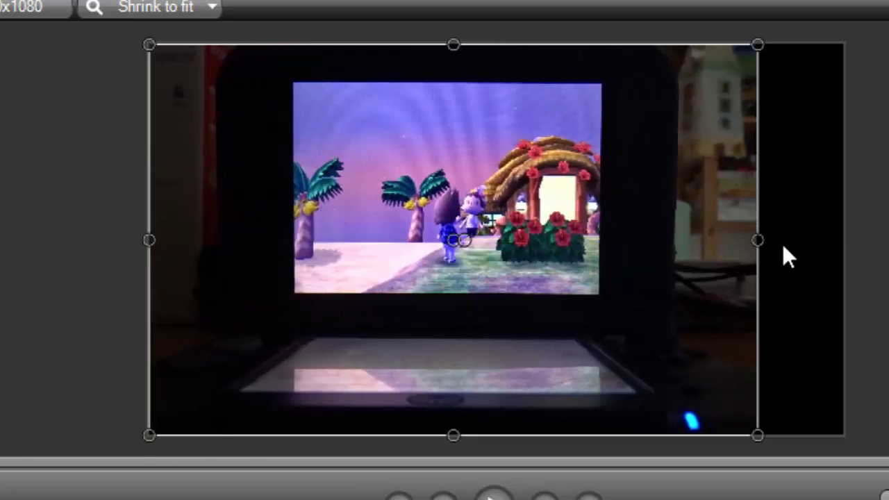
left_click_drag(738, 234, 844, 239)
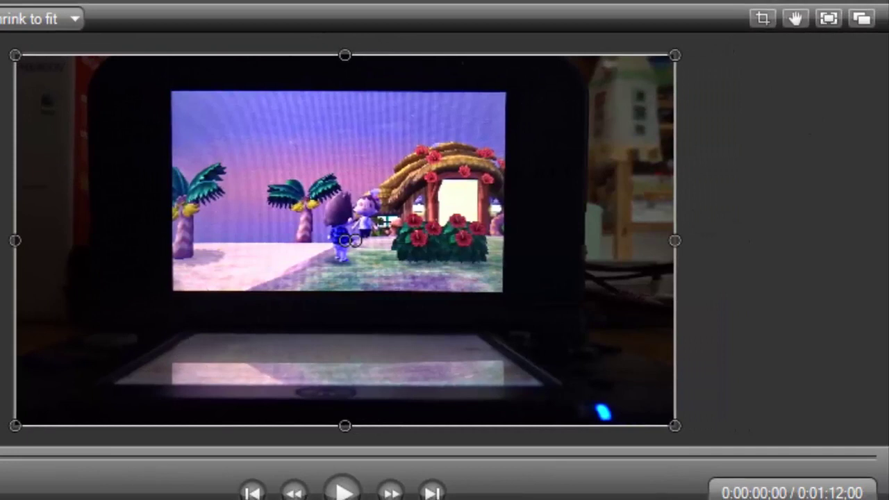
key("Escape")
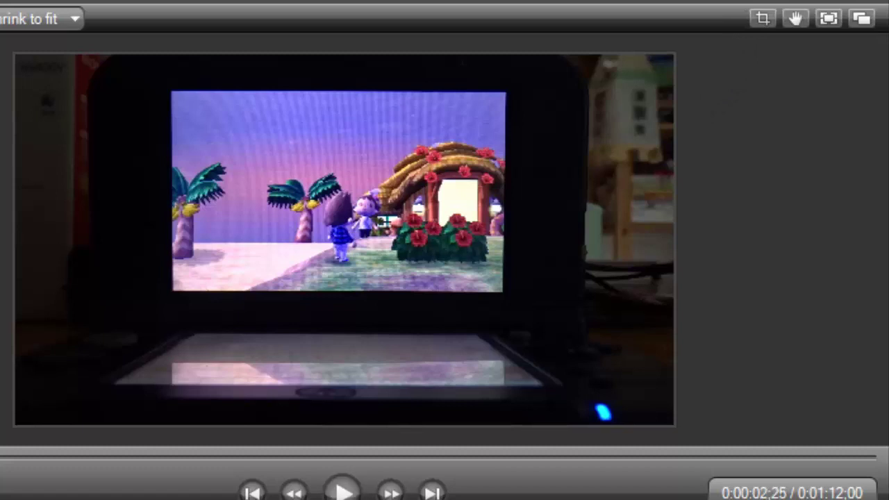
Step: Preview the first seconds of the stretched clip and return the playhead to the beginning
left_click(341, 489)
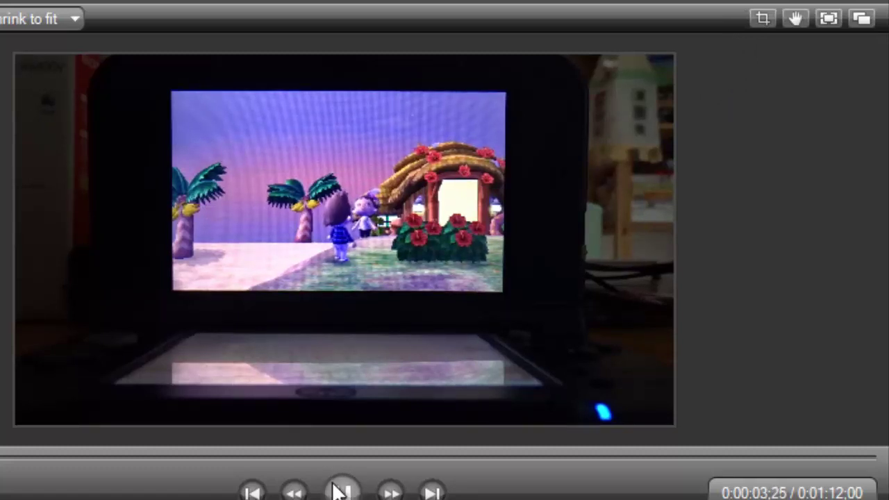
left_click(332, 488)
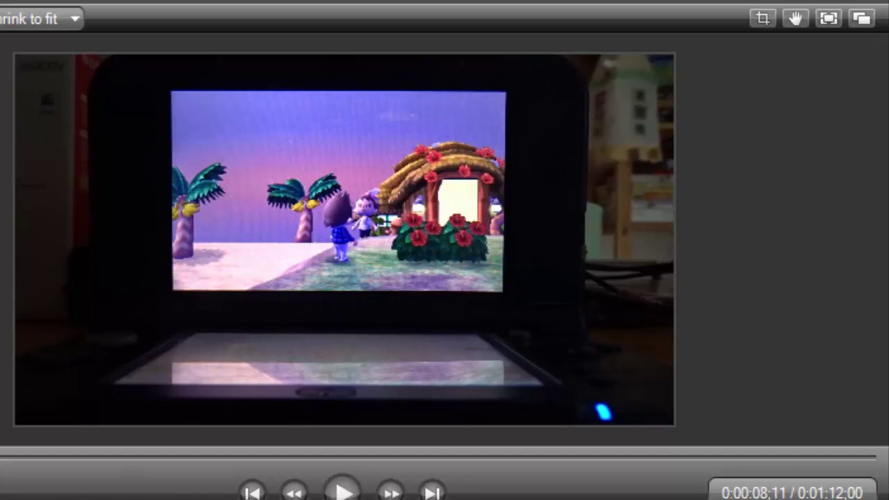
key("ctrl+Home")
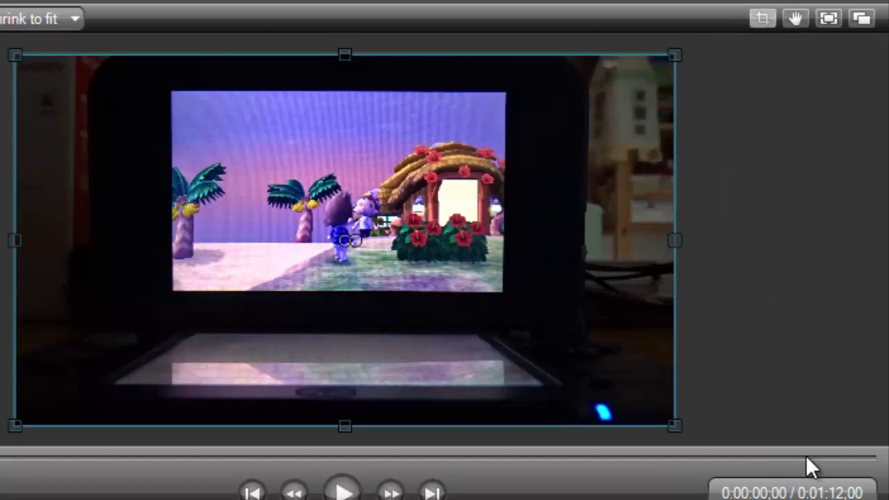
Step: Crop all four sides of the clip so only the game image on the console's upper screen remains
left_click_drag(666, 239, 499, 242)
left_click(729, 242)
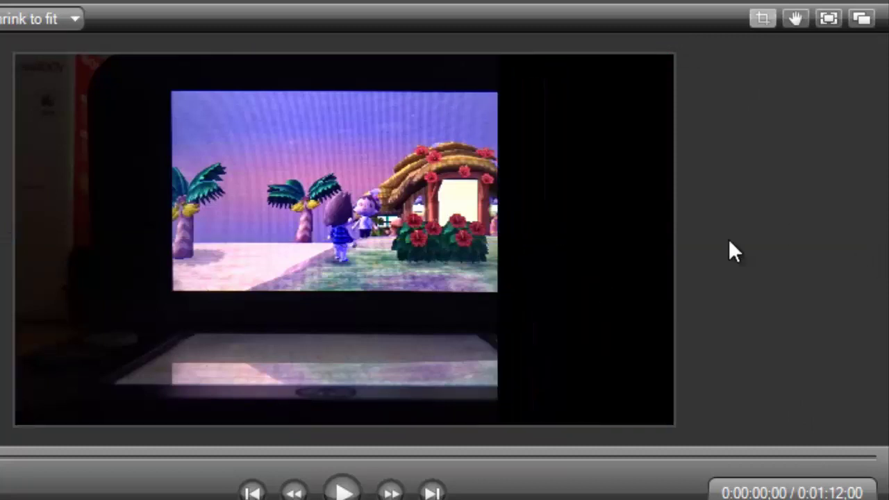
left_click(321, 363)
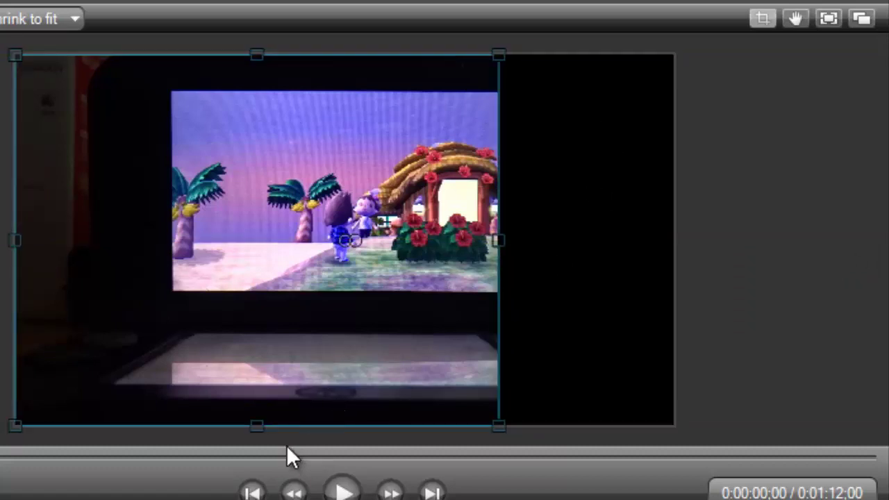
left_click_drag(254, 422, 244, 290)
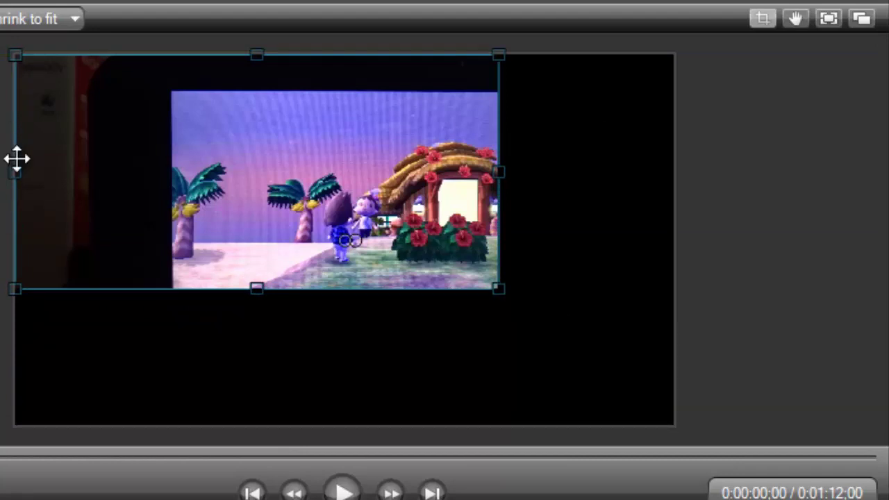
left_click_drag(15, 171, 172, 199)
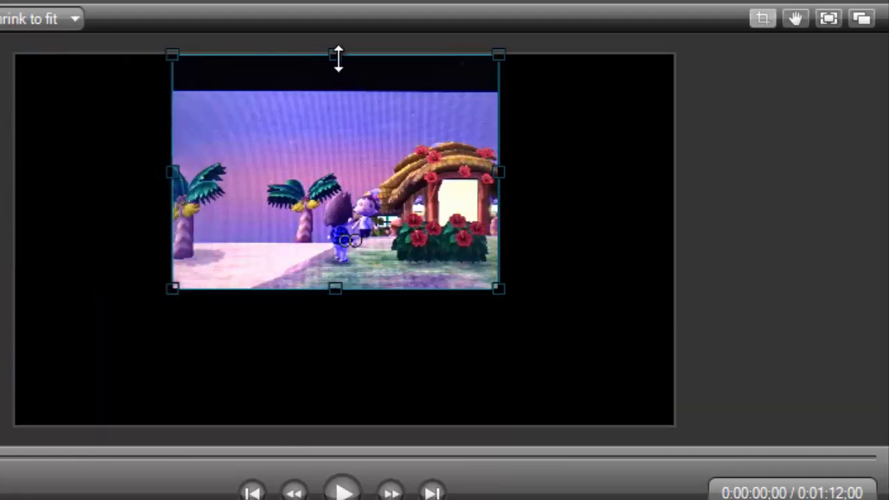
left_click_drag(337, 56, 338, 98)
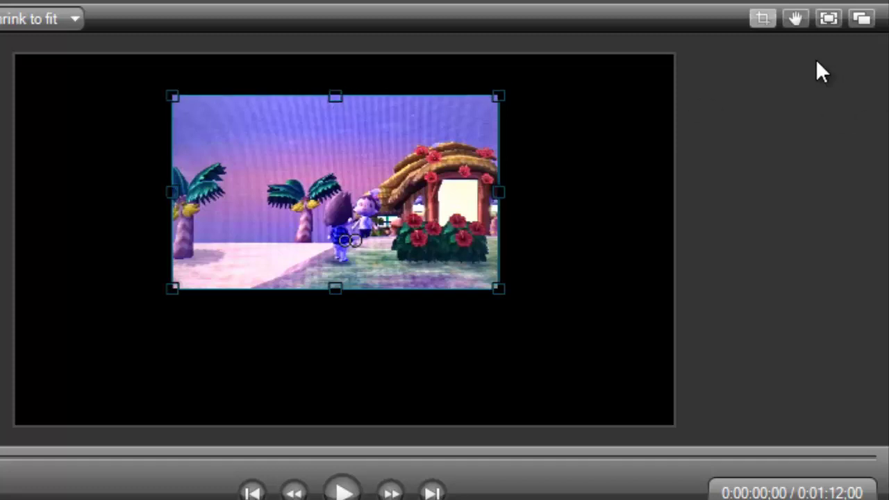
Step: Finish cropping, move the clip to the canvas's upper-left corner, enlarge it to nearly fill the frame and center it
left_click(762, 19)
left_click_drag(254, 163, 238, 241)
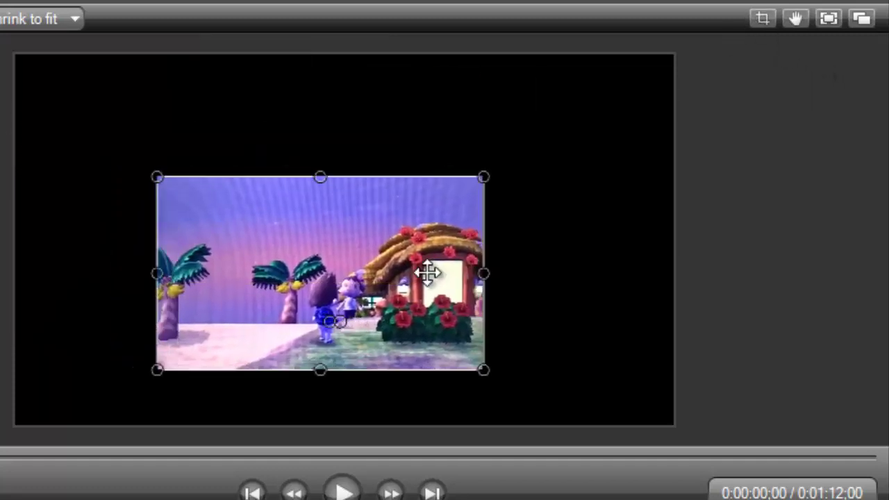
left_click(11, 200)
left_click_drag(361, 278, 220, 164)
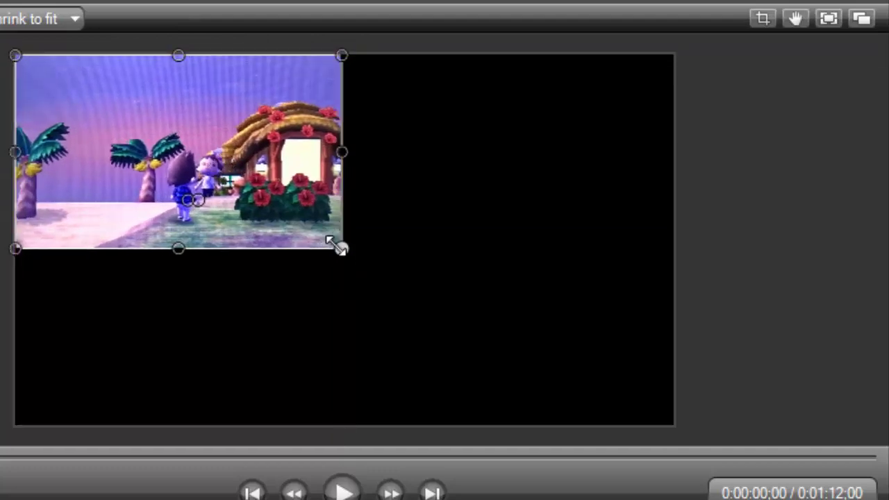
left_click_drag(337, 246, 627, 357)
left_click_drag(528, 326, 546, 325)
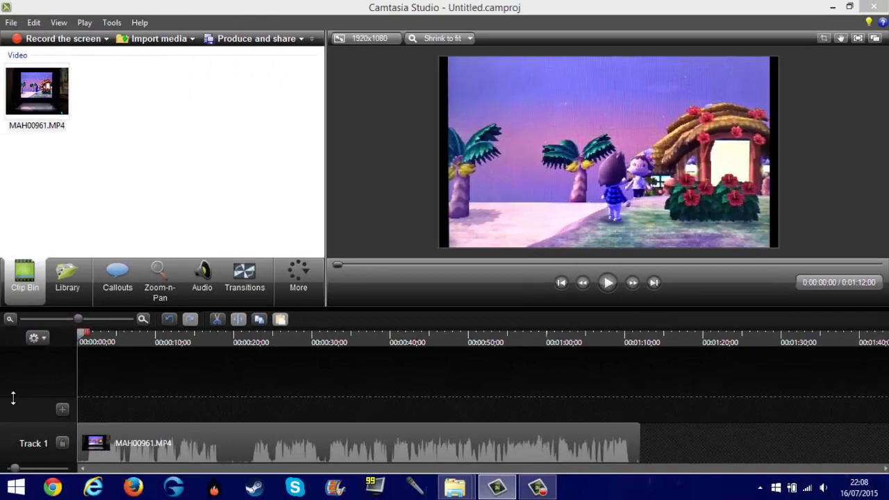
Step: Zoom in on the timeline and position the playhead at 00:00:06;21
left_click_drag(81, 337, 108, 337)
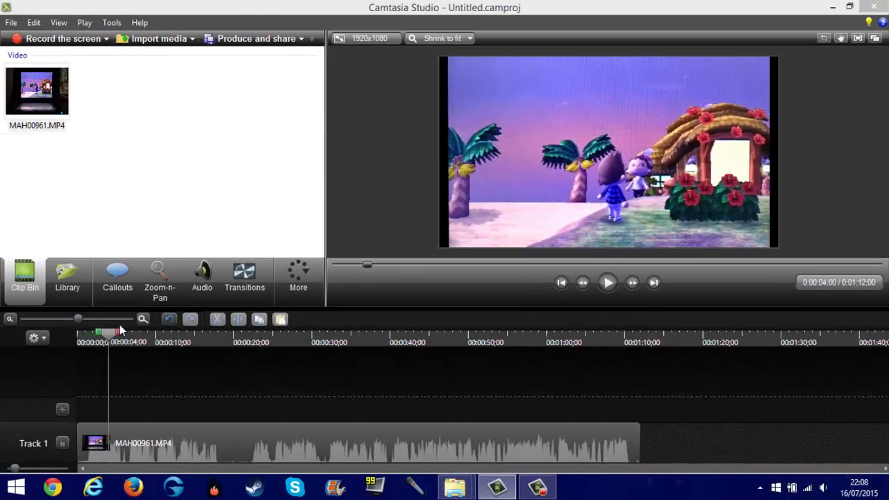
left_click(142, 321)
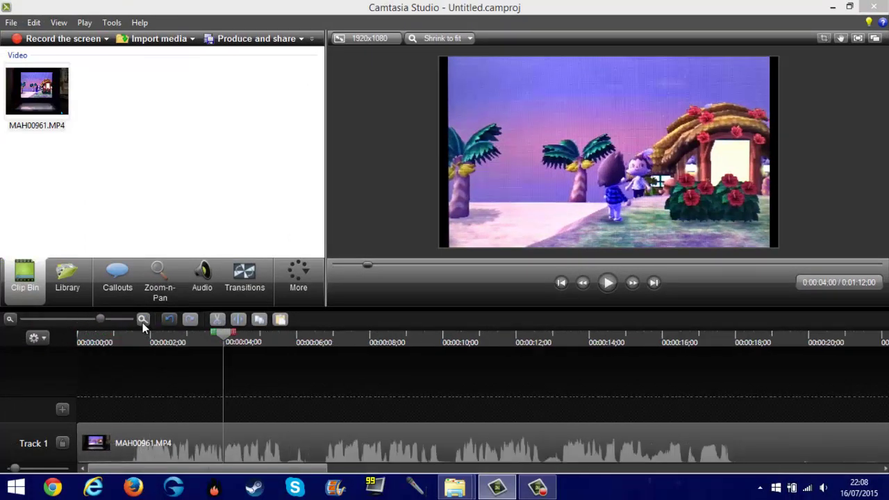
left_click_drag(224, 337, 323, 377)
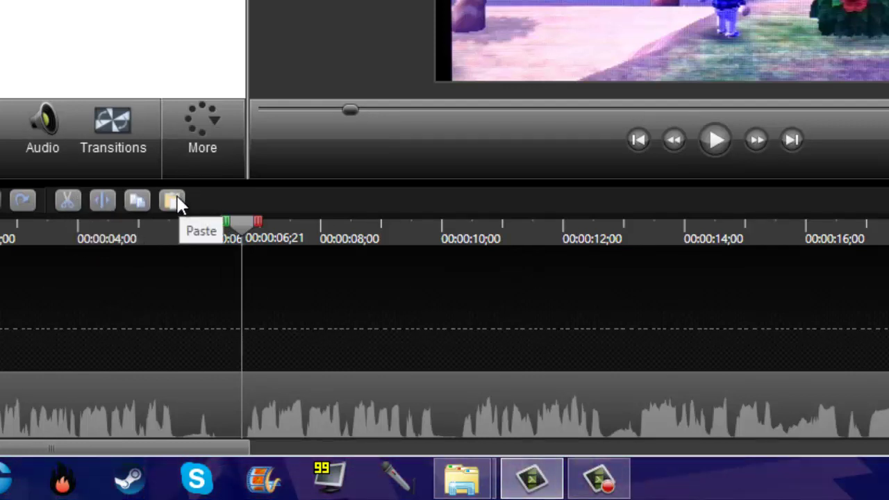
Step: Paste a copy of the MAH00961.MP4 clip on a second track at 00:00:06;21 and delete that copy
right_click(340, 430)
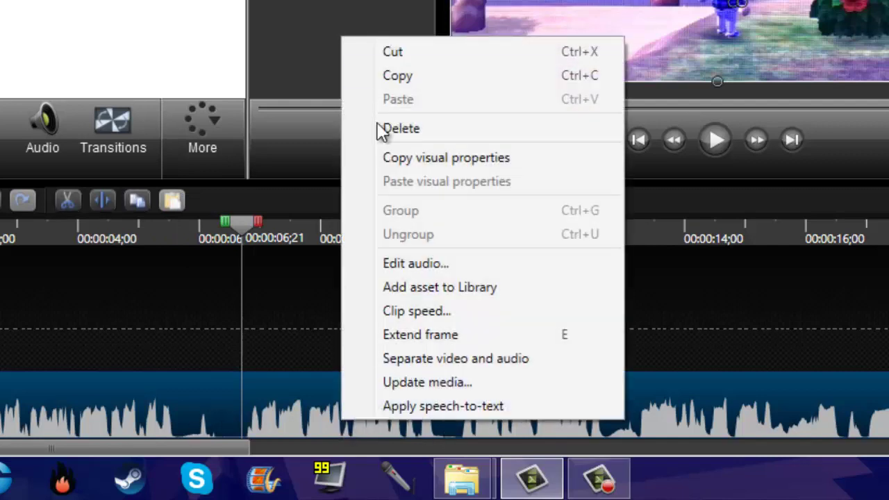
left_click(74, 338)
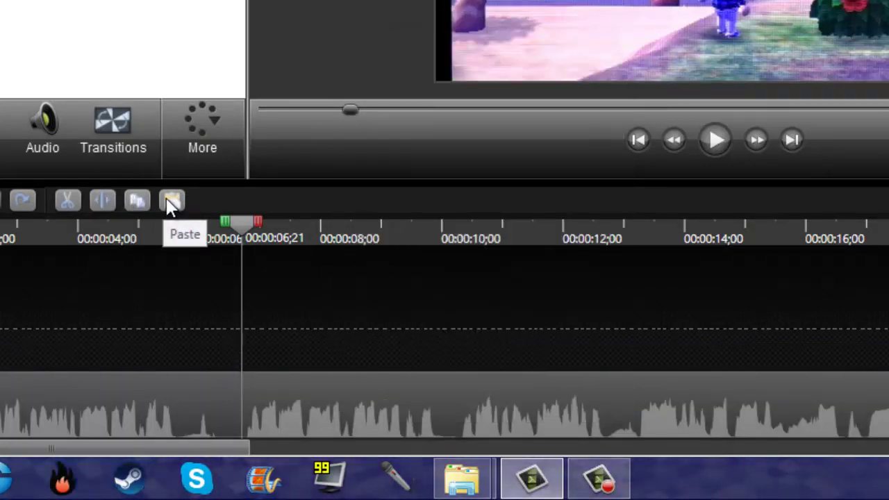
right_click(278, 388)
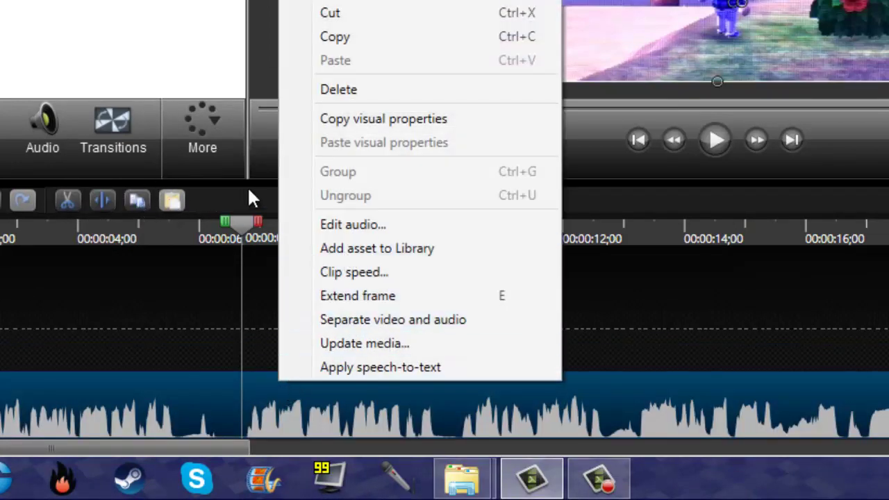
left_click(174, 199)
left_click(173, 200)
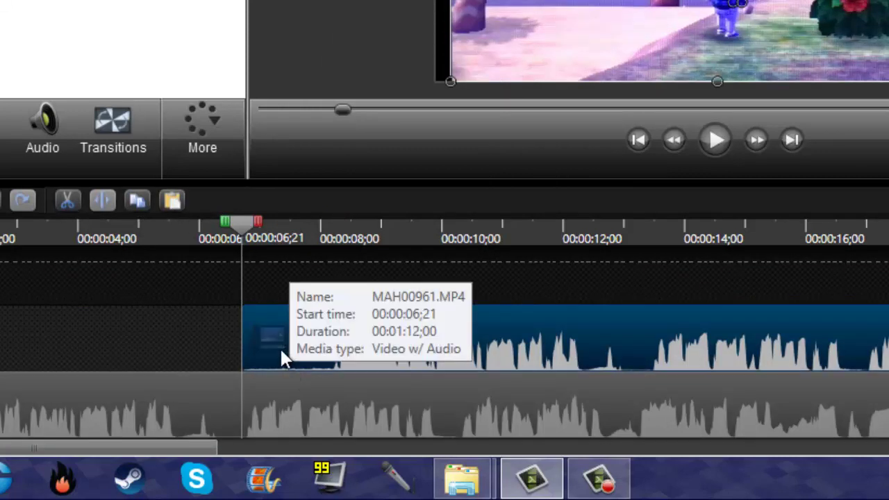
key("Delete")
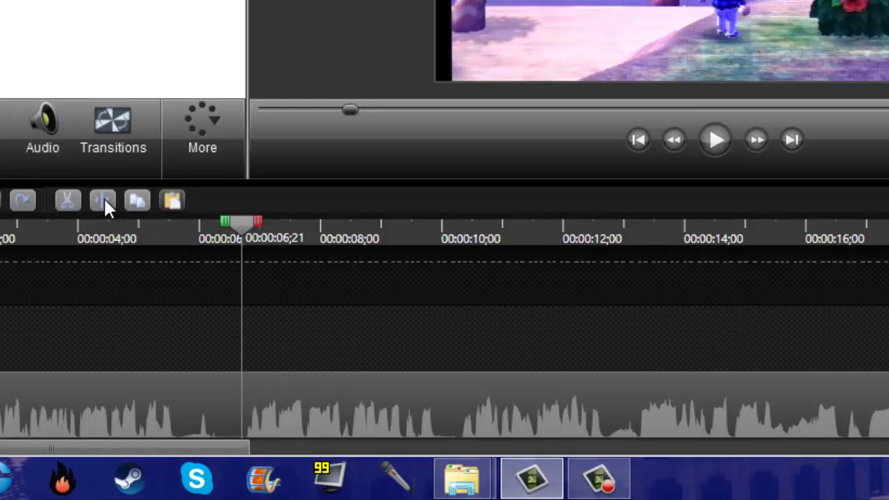
Step: Split the Track 1 clip at 00:00:06;21 and select the section before the cut
left_click(184, 401)
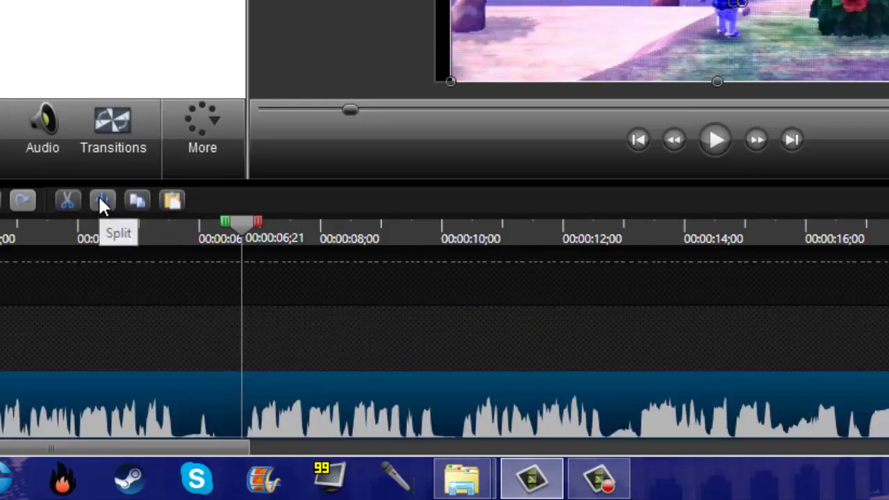
right_click(215, 390)
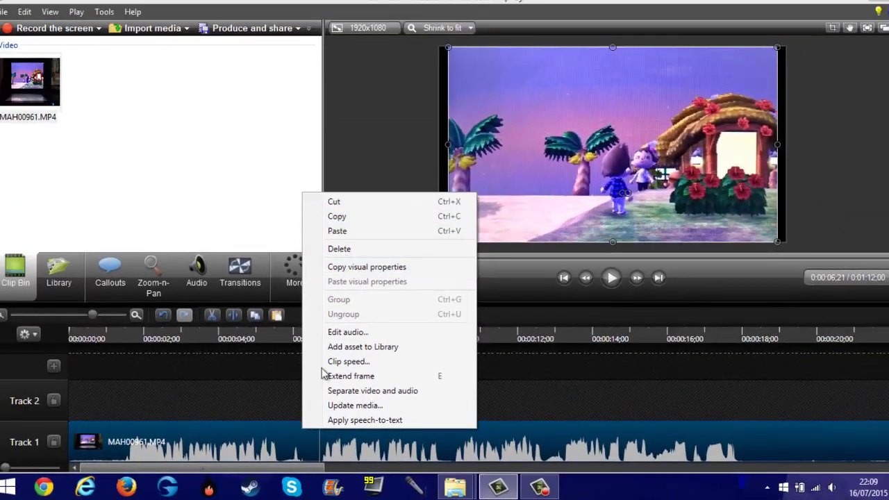
left_click(263, 382)
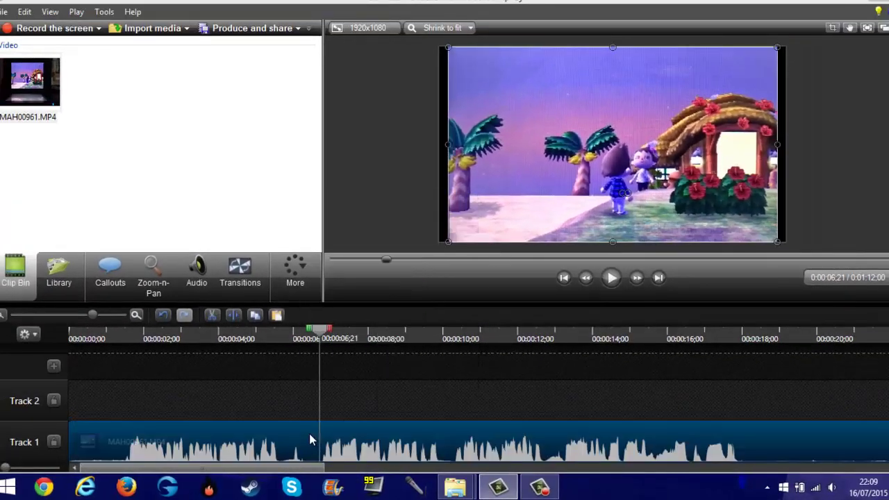
left_click(234, 316)
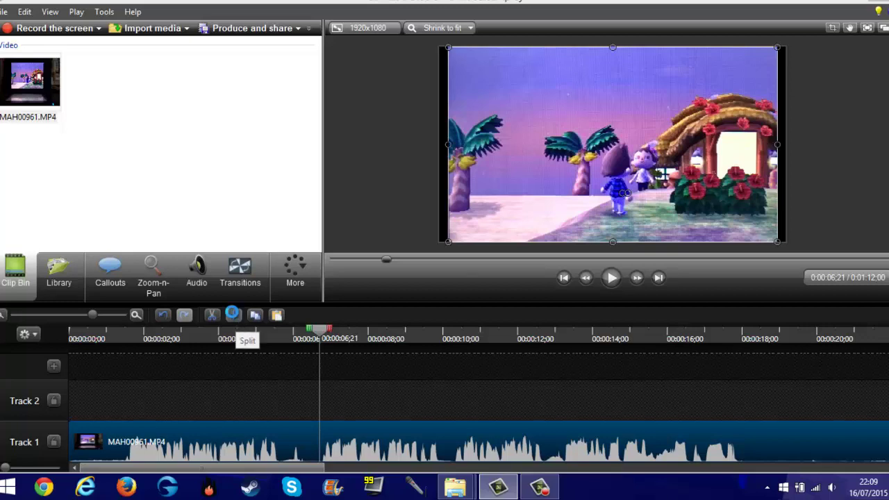
left_click(271, 417)
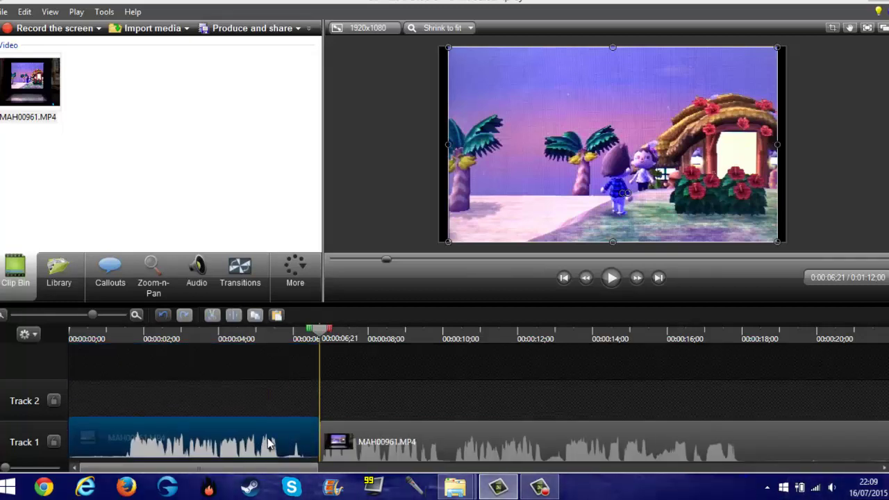
left_click_drag(272, 458, 268, 432)
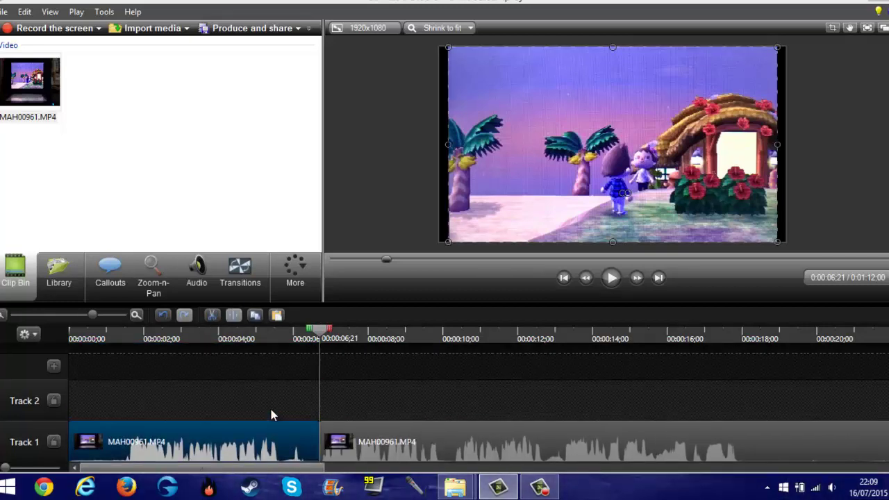
Step: Delete the selected section before the cut and split the remaining Track 1 clip at 00:00:10;05
key("Delete")
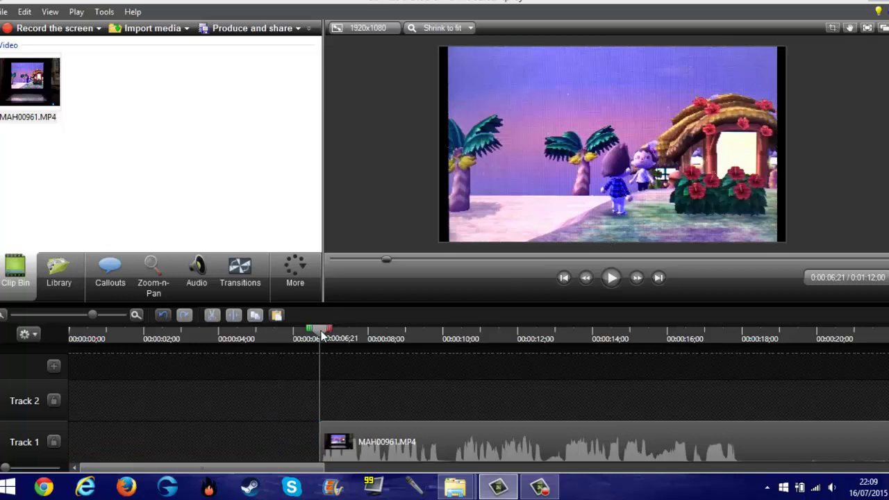
left_click_drag(336, 338, 322, 372)
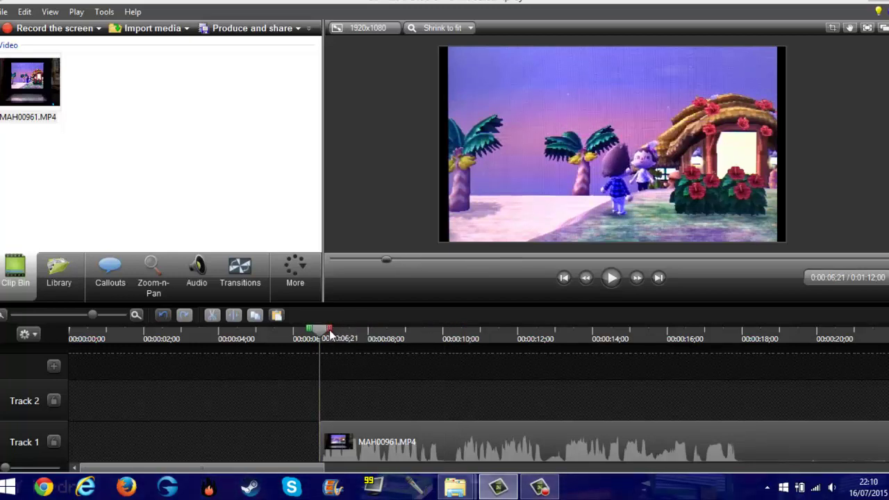
left_click_drag(331, 335, 460, 374)
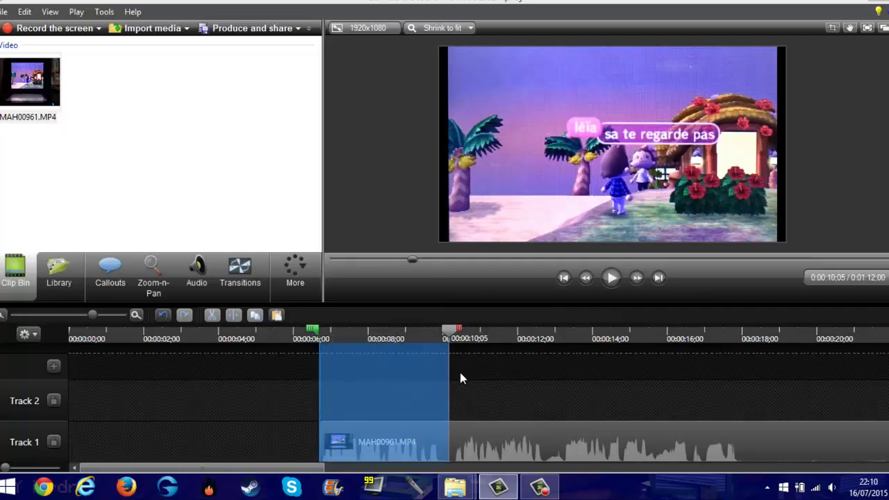
left_click(481, 445)
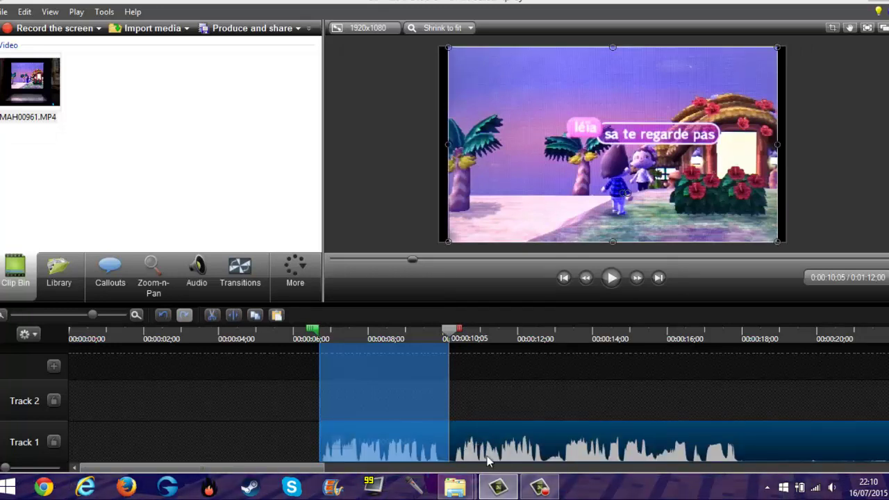
left_click(235, 317)
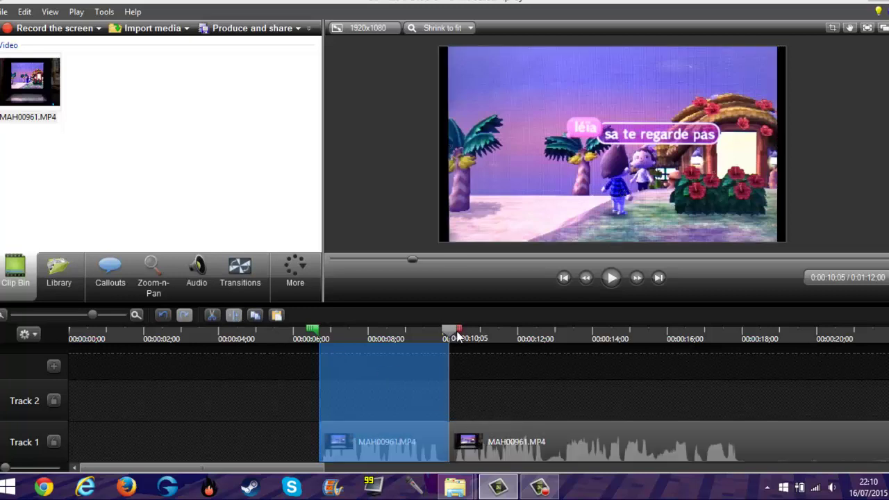
Step: Restore the deleted section between 00:00:06;21 and 00:00:10;05, and delete the section after 00:00:10;05
left_click(482, 429)
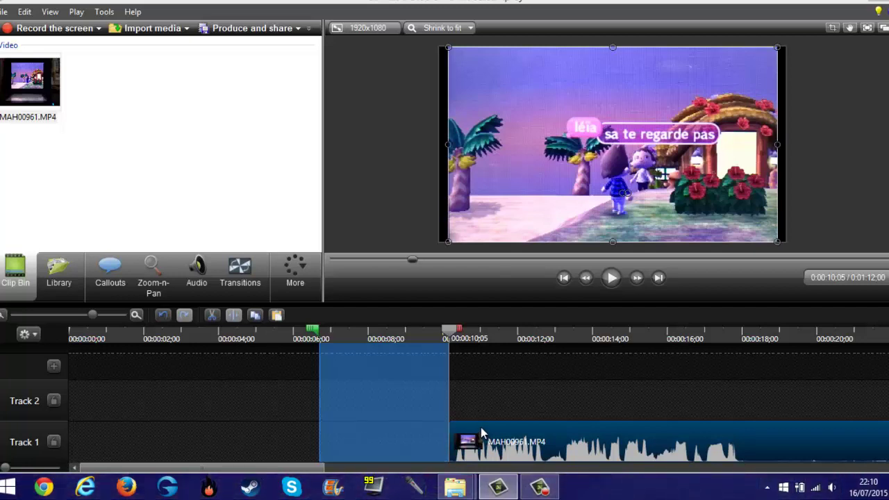
left_click(162, 315)
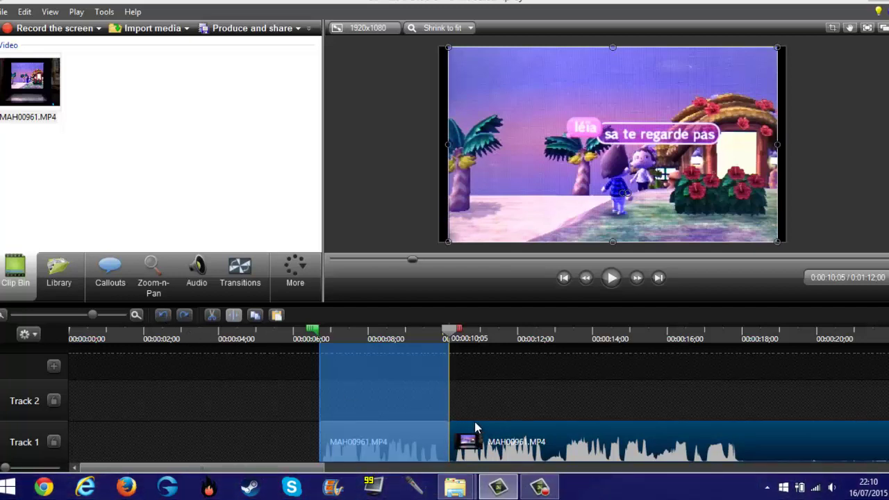
left_click(474, 417)
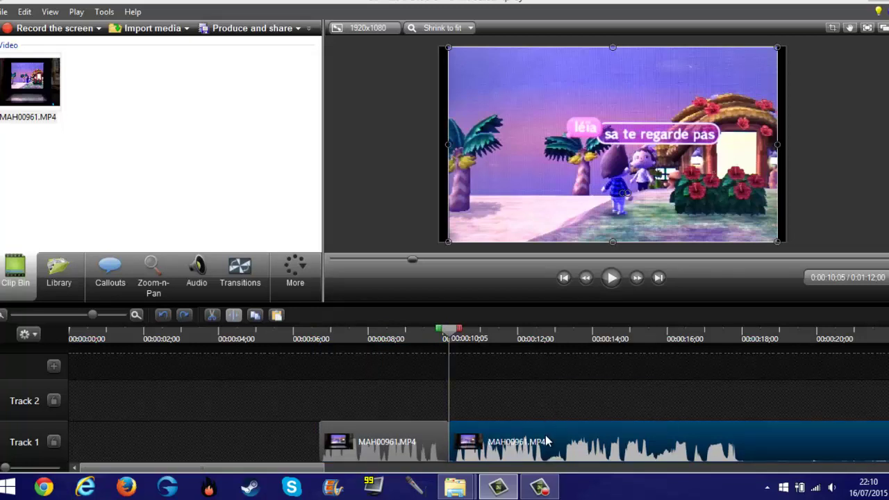
key("Delete")
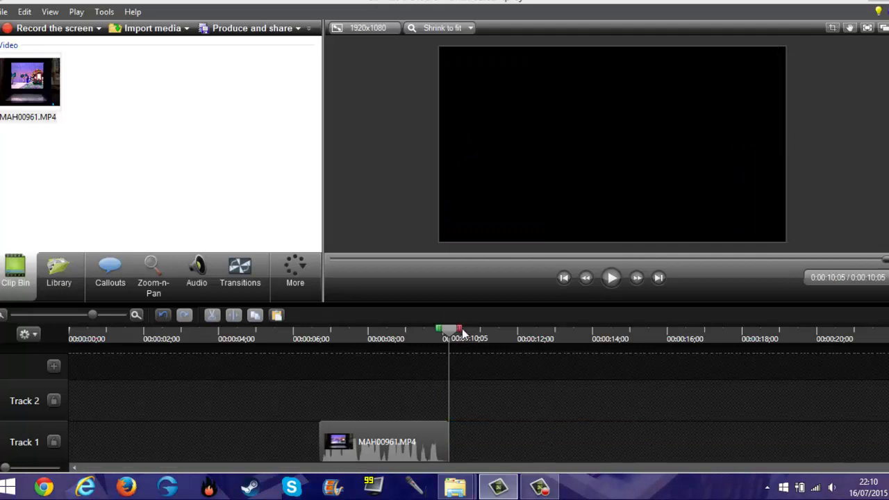
Step: Clear the selected time range and move the remaining clip to the start of Track 1
mouse_move(458, 327)
left_mouse_down()
mouse_move(745, 327)
mouse_move(826, 347)
mouse_move(648, 351)
left_mouse_up()
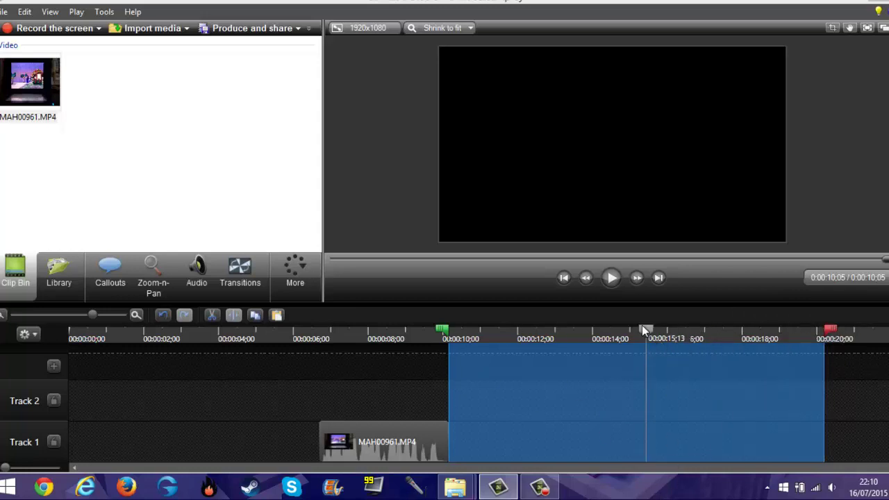
left_click(645, 331)
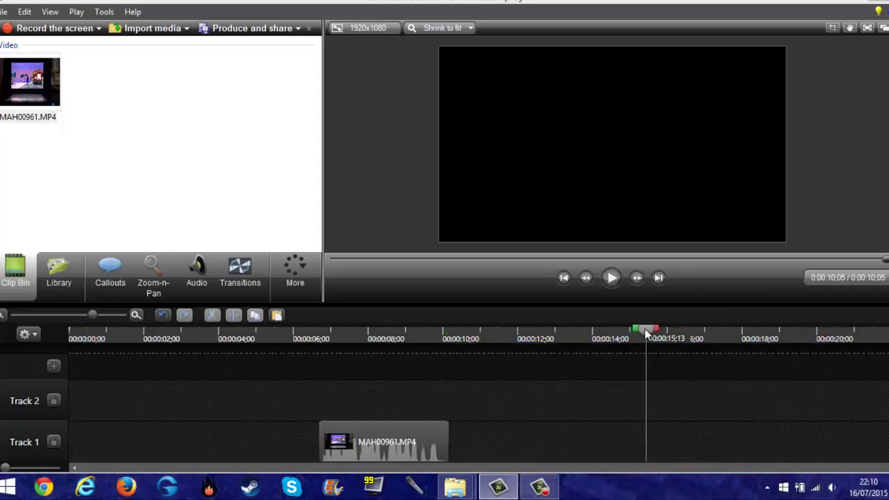
left_click(318, 390)
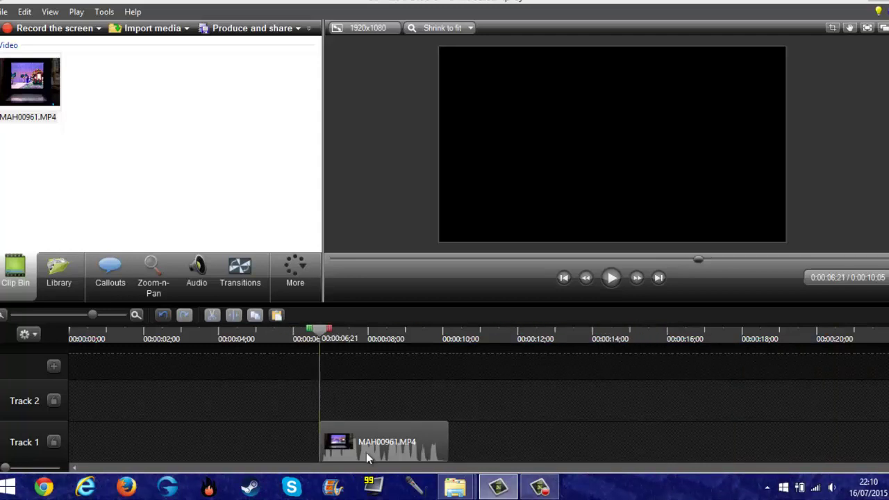
left_click_drag(390, 457, 111, 440)
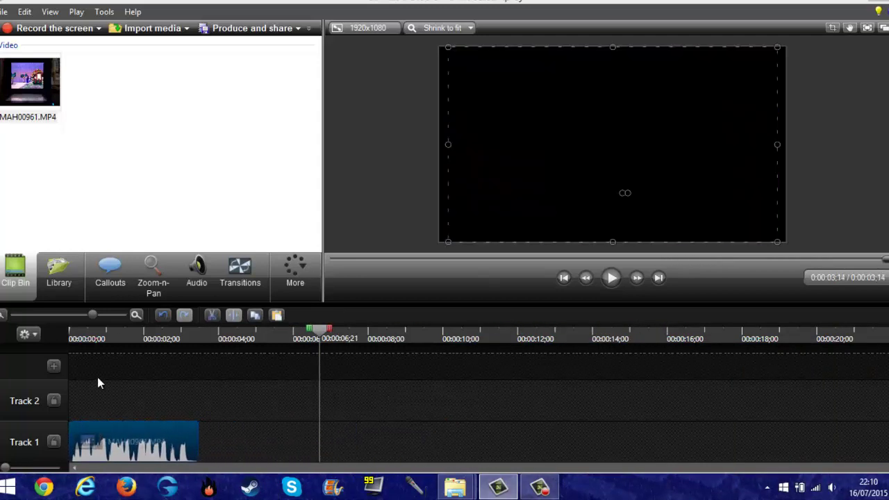
Step: Play the trimmed clip from the beginning, pause it and return the playhead to 00:00:00;00
left_click(73, 334)
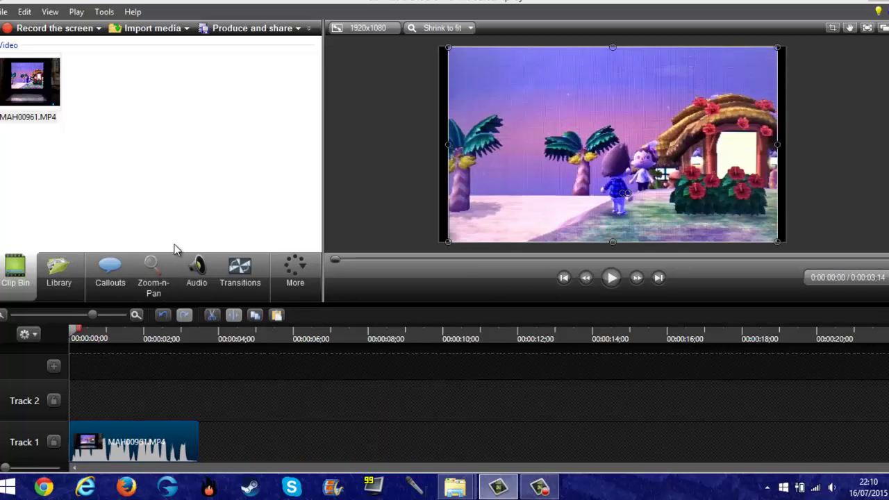
left_click(609, 280)
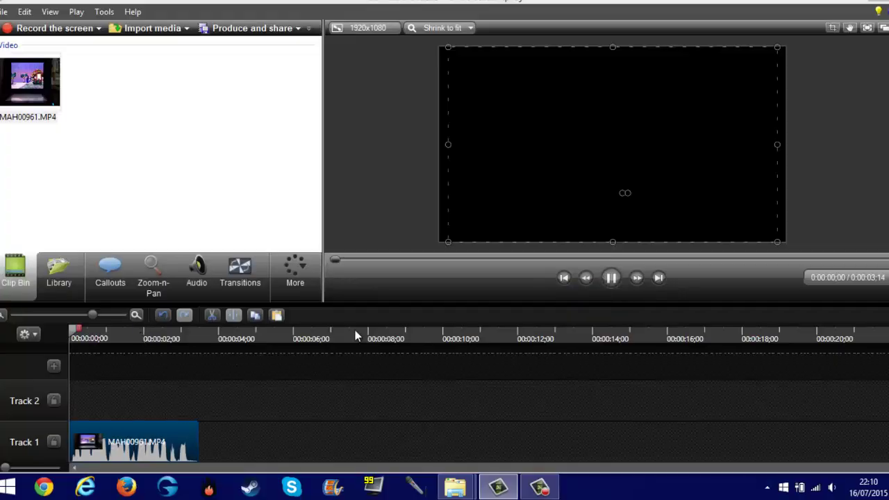
key("space")
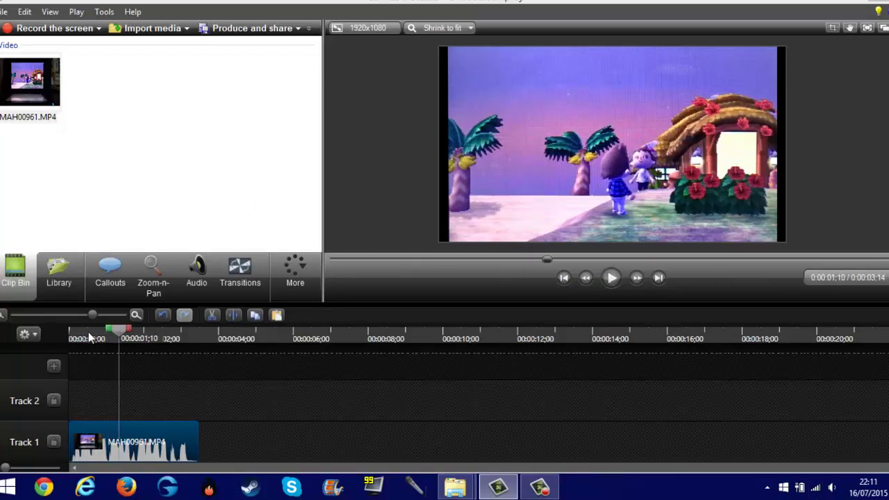
left_click(71, 338)
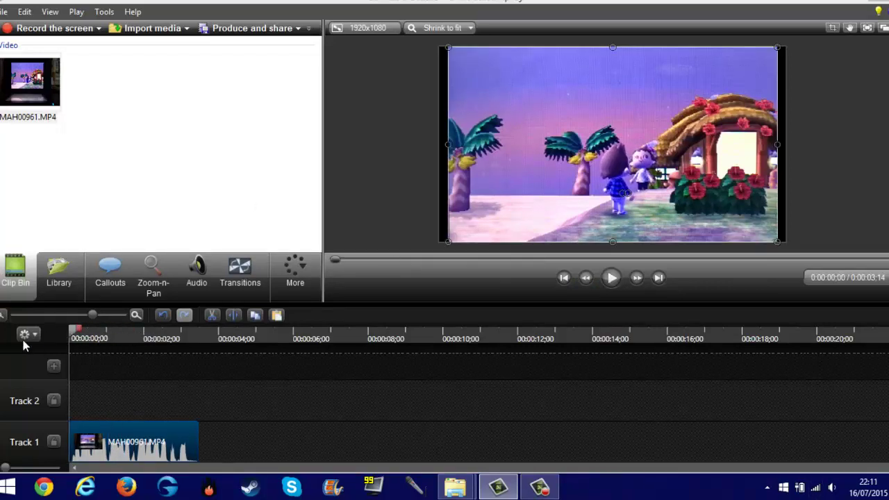
Step: Set the Track 1 clip's speed to 150% of the original and hide the speed bar beneath the clip
right_click(127, 439)
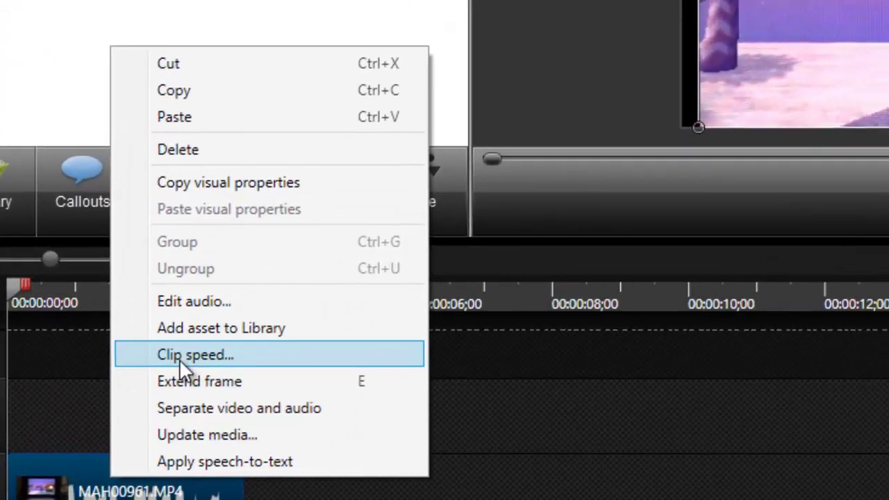
left_click(208, 343)
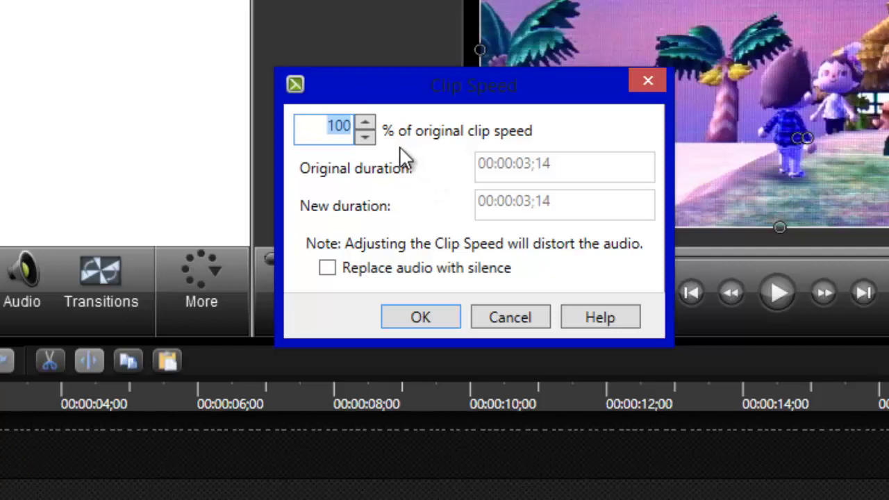
left_click(368, 122)
left_click(367, 122)
left_click(367, 121)
left_click(367, 121)
left_click(368, 121)
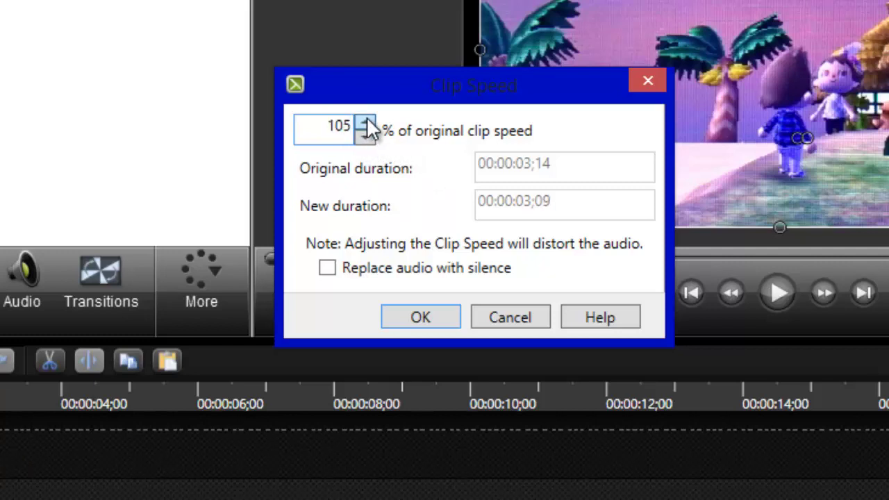
left_click(367, 122)
left_click(366, 123)
left_click(367, 122)
left_click(367, 121)
left_click(367, 121)
left_click(367, 121)
left_click(367, 122)
left_click(366, 122)
left_click(366, 122)
left_click(367, 122)
left_click(366, 122)
left_click_drag(304, 121, 383, 142)
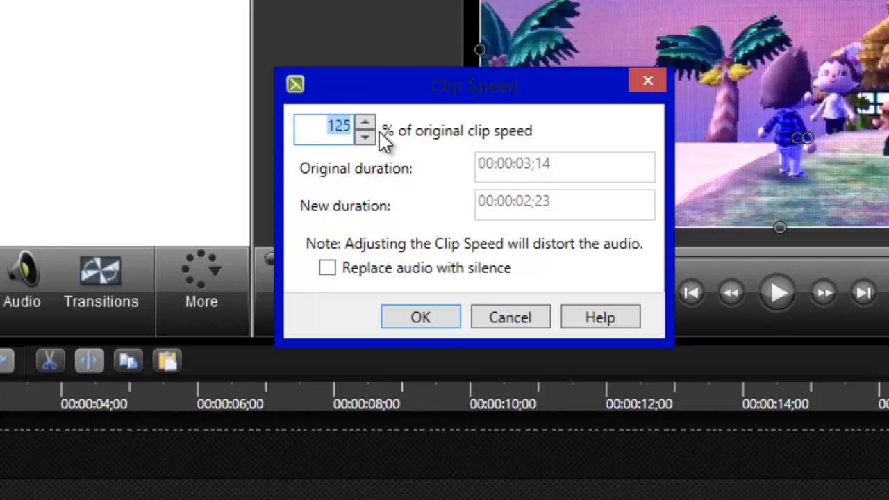
type("150")
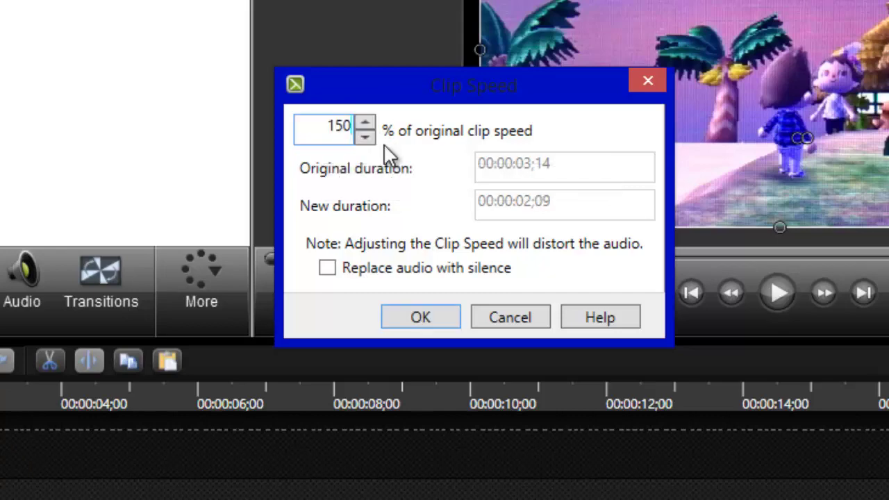
left_click(416, 318)
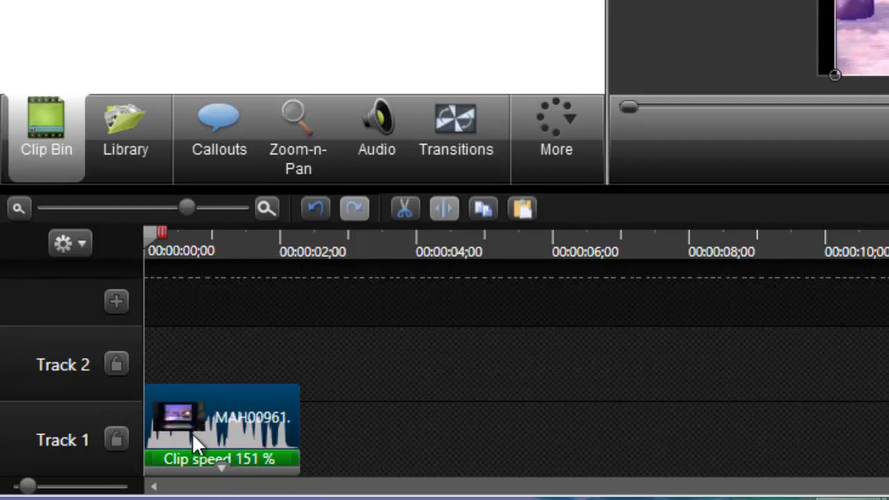
left_click(221, 468)
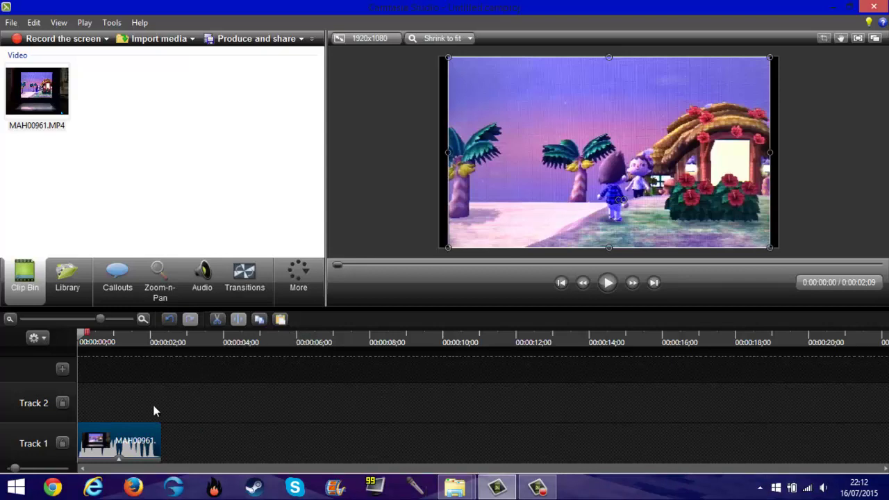
Step: Set the Track 1 clip's speed to 400% of the original and play the result
right_click(138, 453)
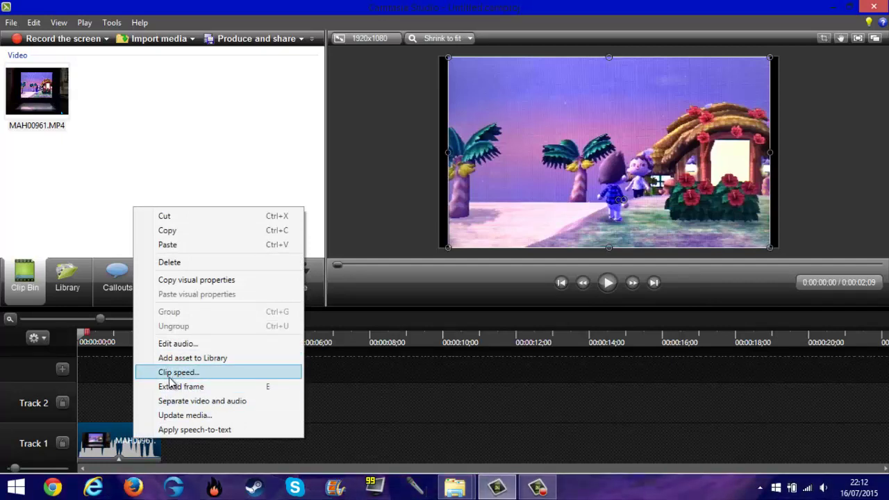
left_click(174, 373)
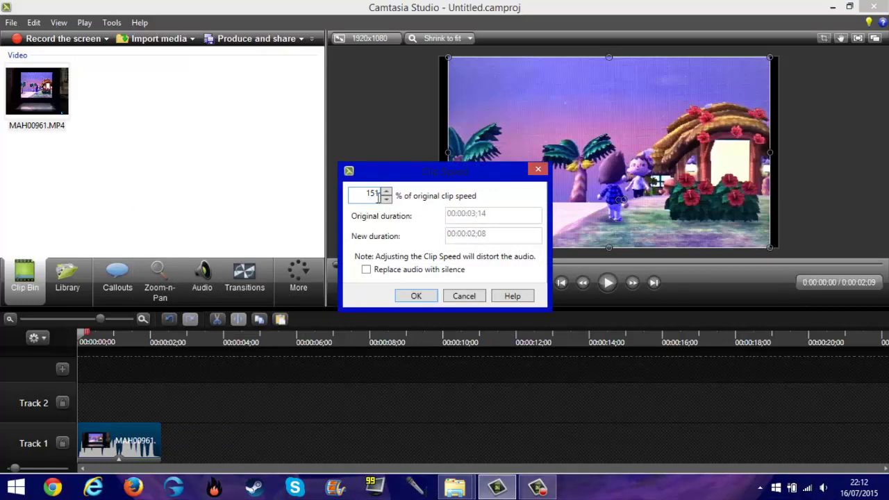
key("BackSpace")
key("BackSpace")
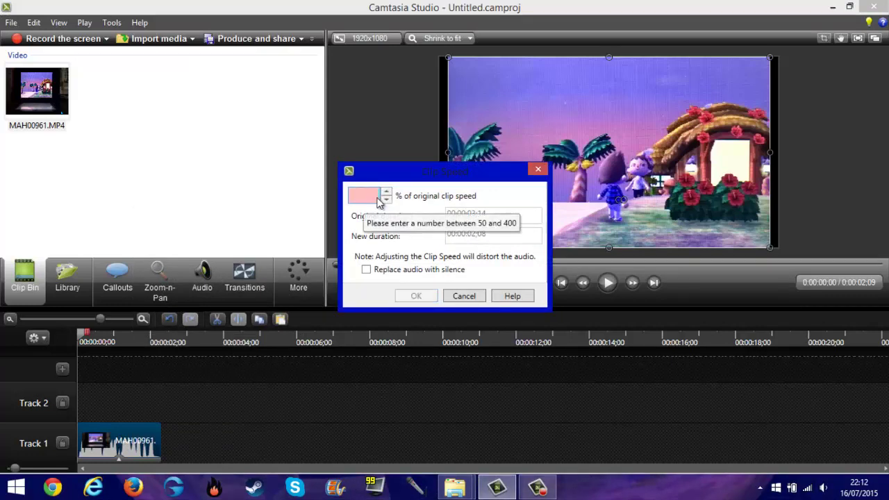
type("500")
key("BackSpace")
key("BackSpace")
key("BackSpace")
type("400")
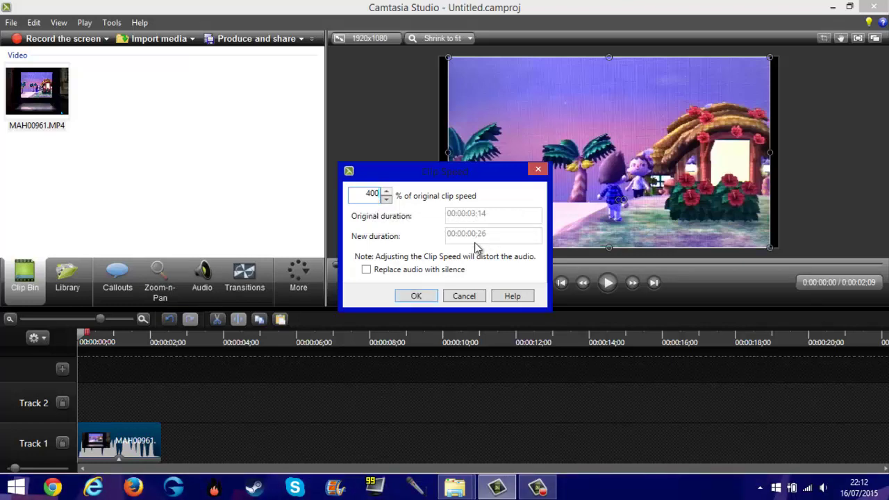
left_click(416, 296)
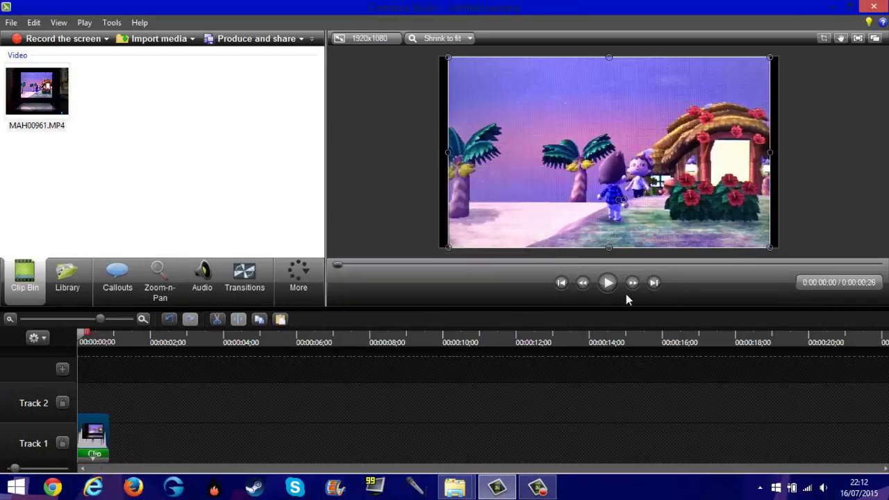
left_click(608, 282)
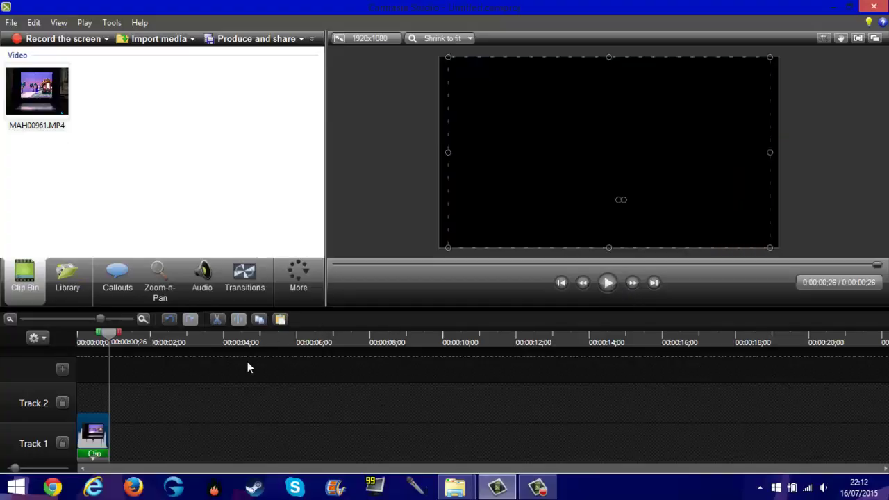
Step: Set the Track 1 clip's speed to 75% of the original
left_click(94, 434)
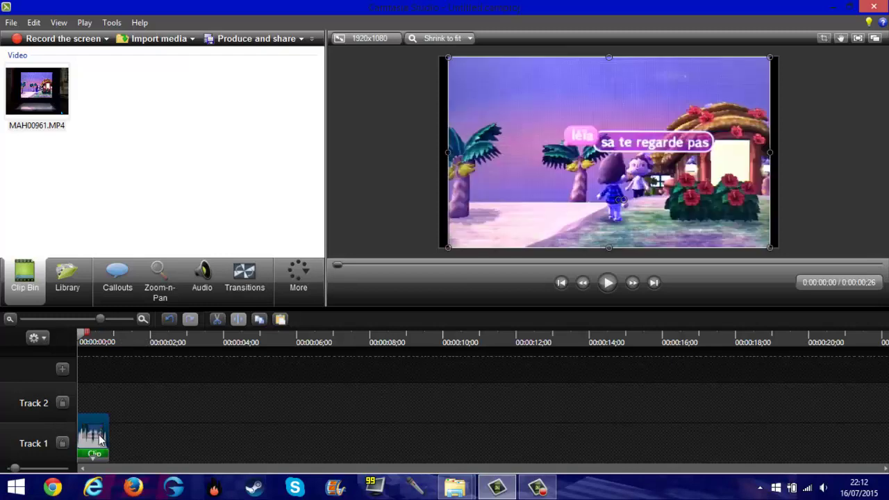
right_click(99, 434)
left_click(141, 368)
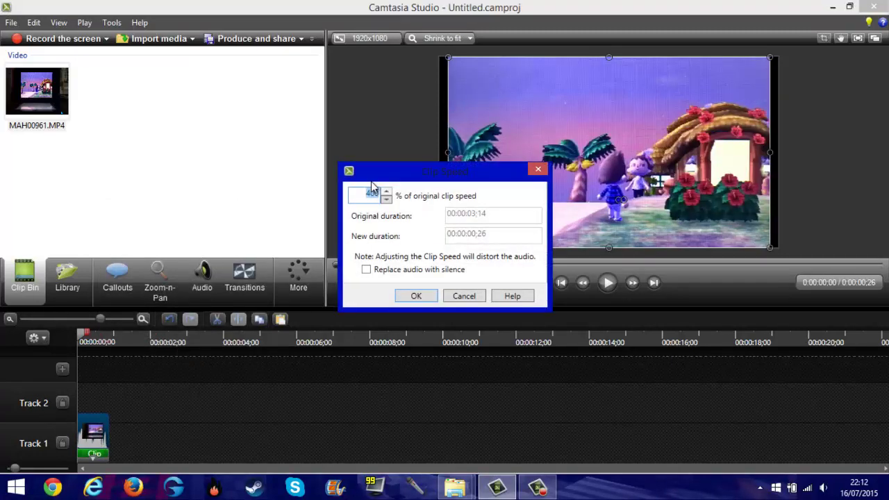
type("75")
left_click(416, 297)
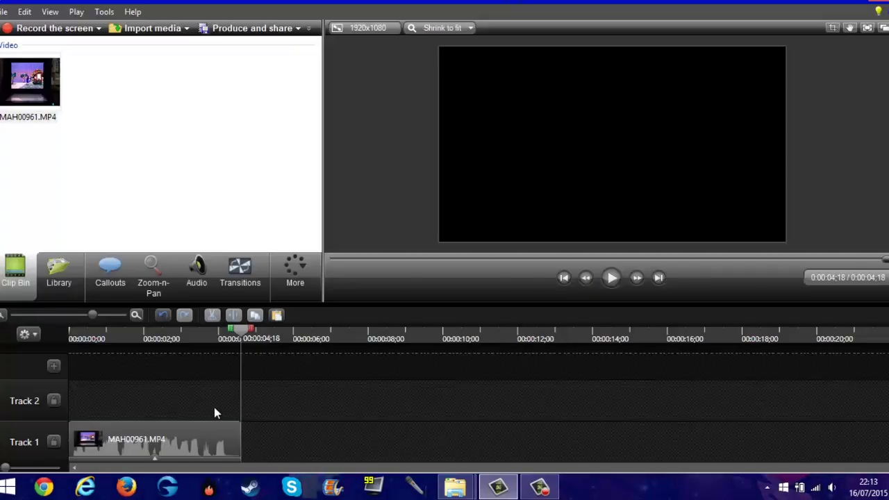
Step: Return the playhead to the start and set the Track 1 clip's speed to 100% of the original
left_click(155, 453)
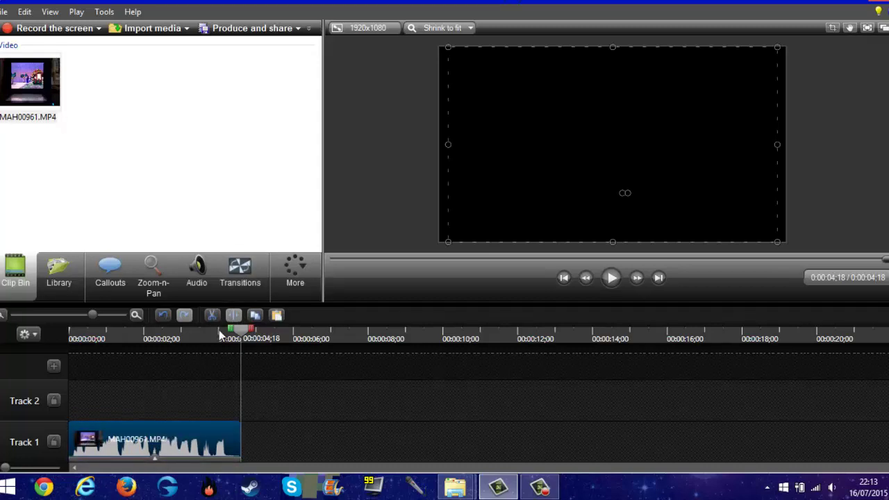
left_click_drag(222, 335, 70, 336)
right_click(145, 440)
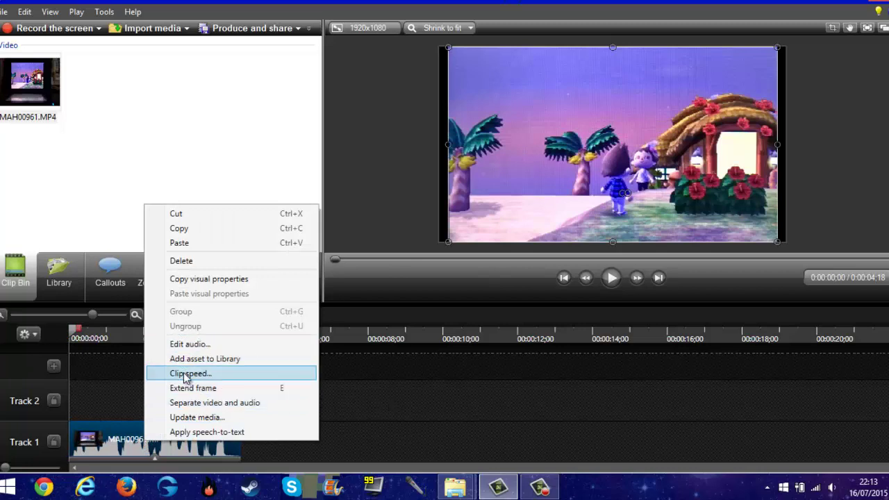
left_click(191, 372)
key("BackSpace")
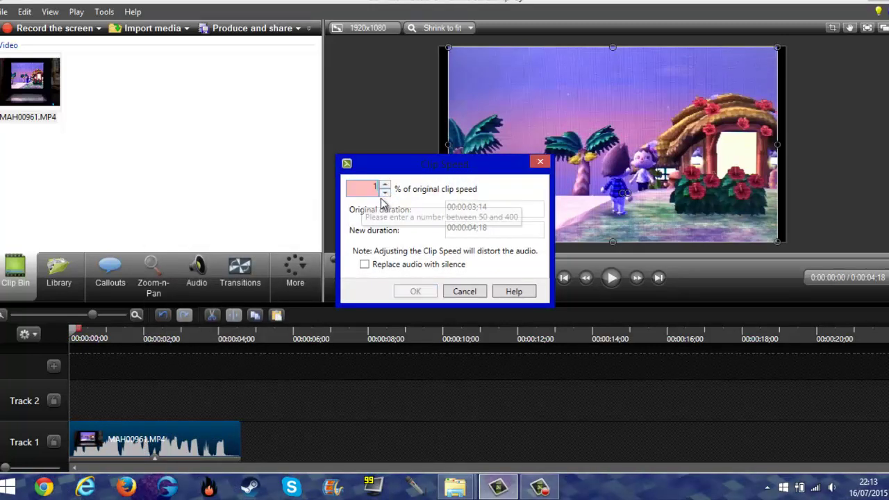
type("100")
key("Return")
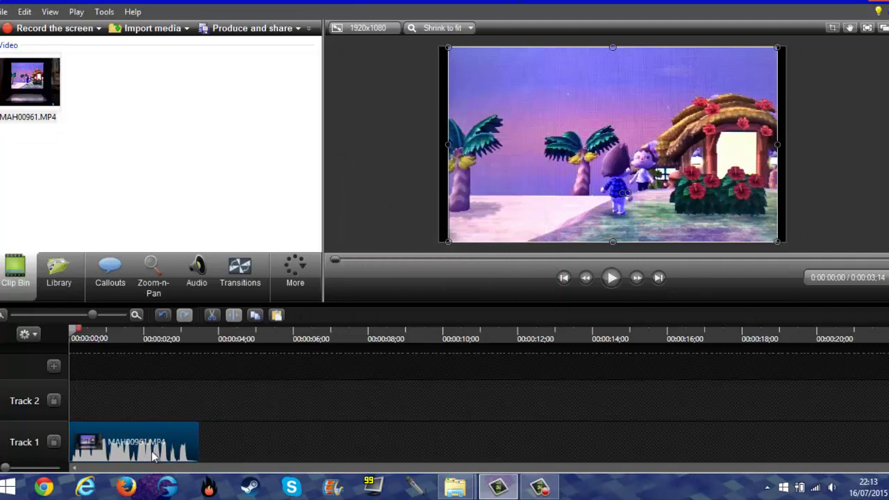
left_click_drag(139, 442, 113, 458)
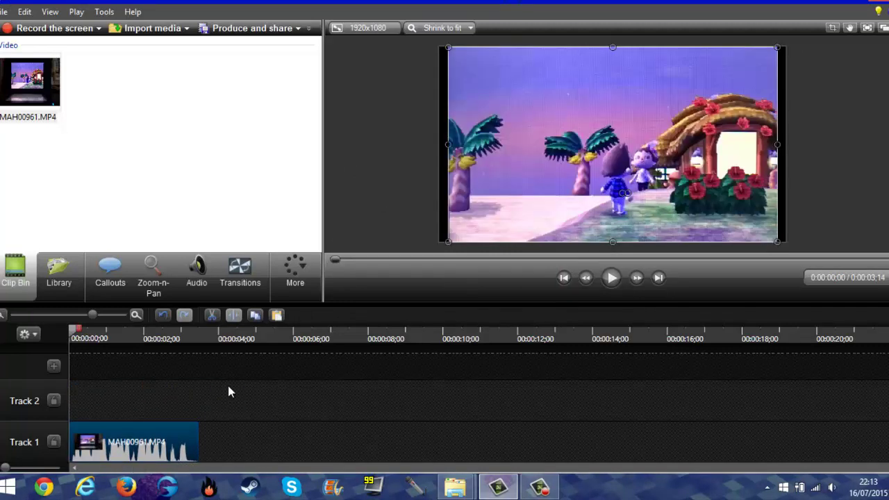
Step: Extend the Track 1 clip's frame at 00:00:02;23 to a duration of 5 seconds
left_click(120, 320)
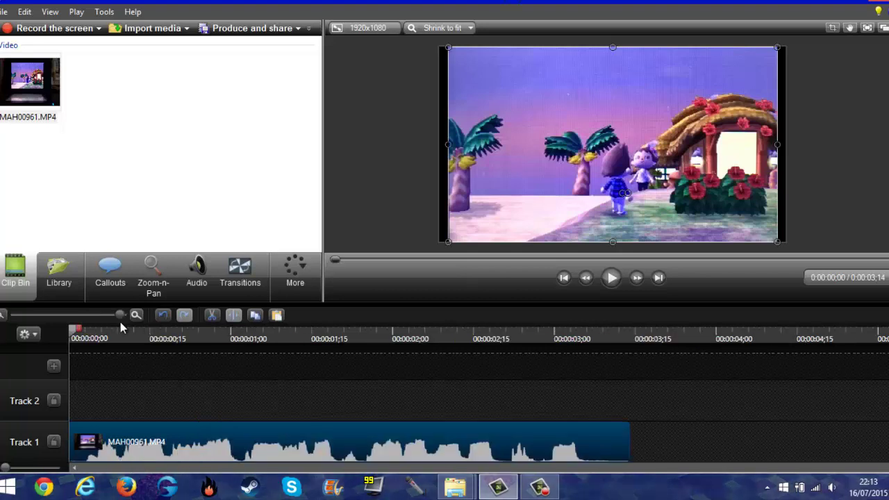
left_click_drag(121, 321, 125, 362)
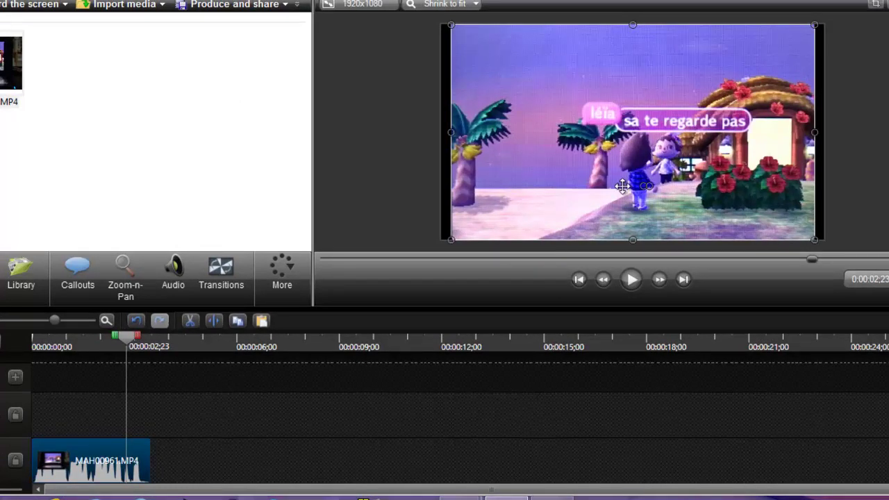
right_click(115, 450)
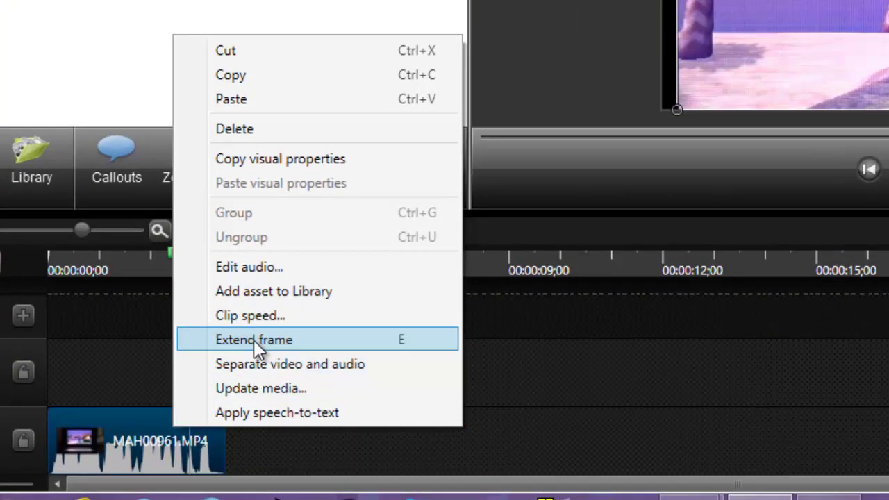
left_click(253, 341)
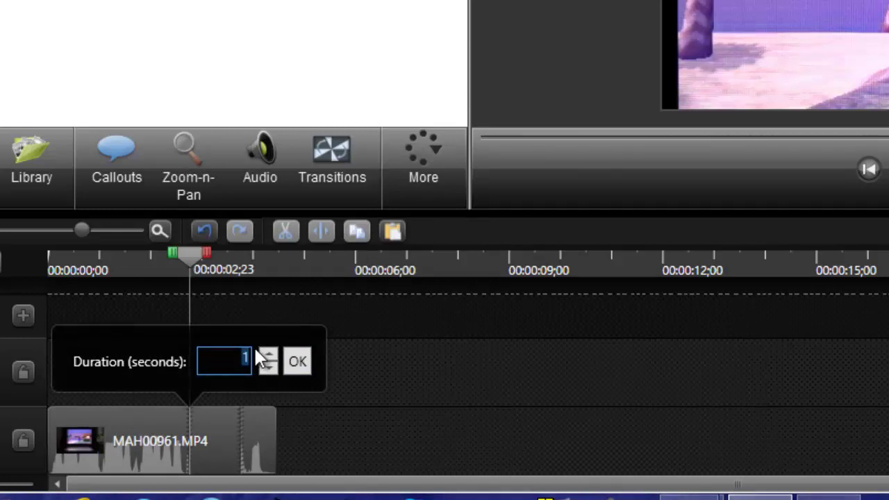
key("Return")
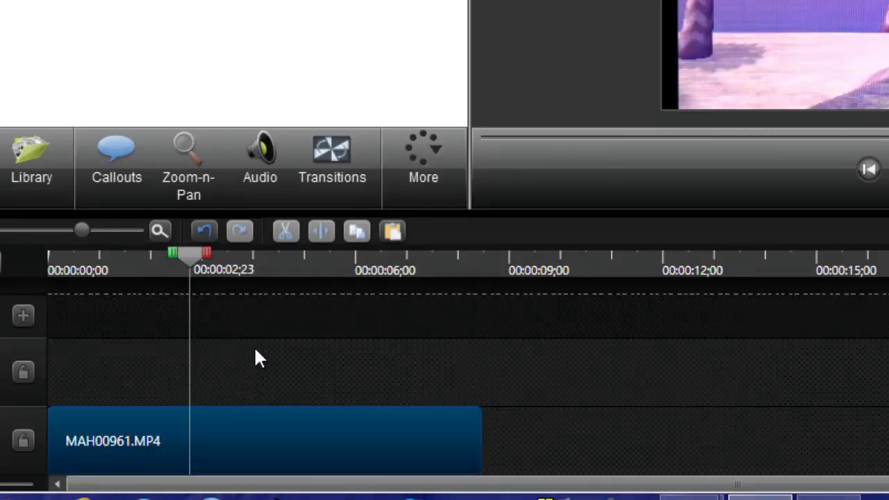
Step: Play the extended clip from 00:00:00;25 and move the playhead back to the start of the frozen frame
left_click(97, 271)
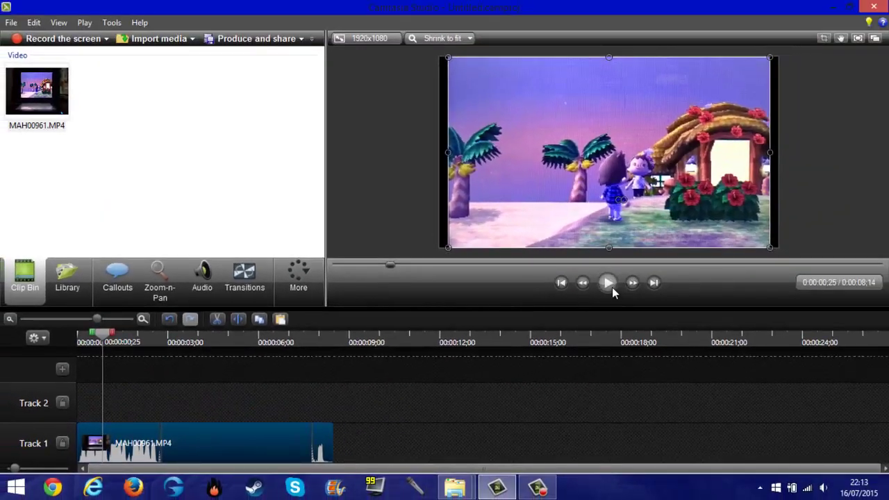
left_click(612, 287)
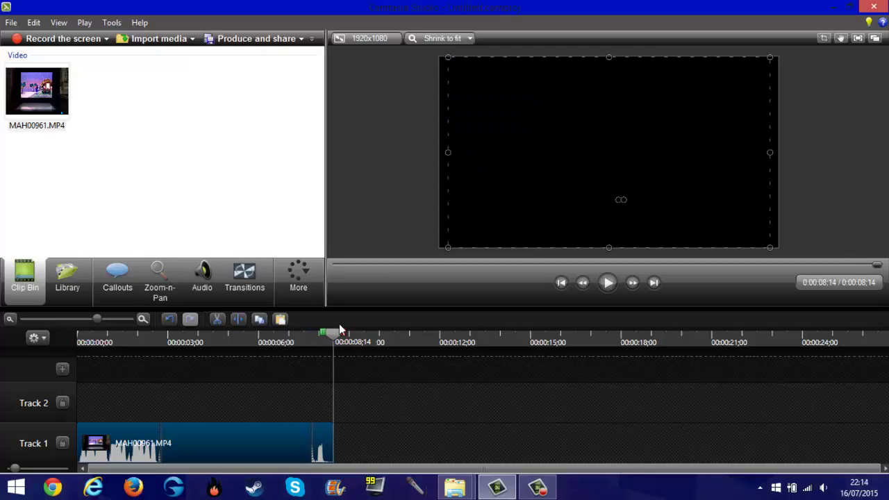
left_click_drag(93, 339, 161, 339)
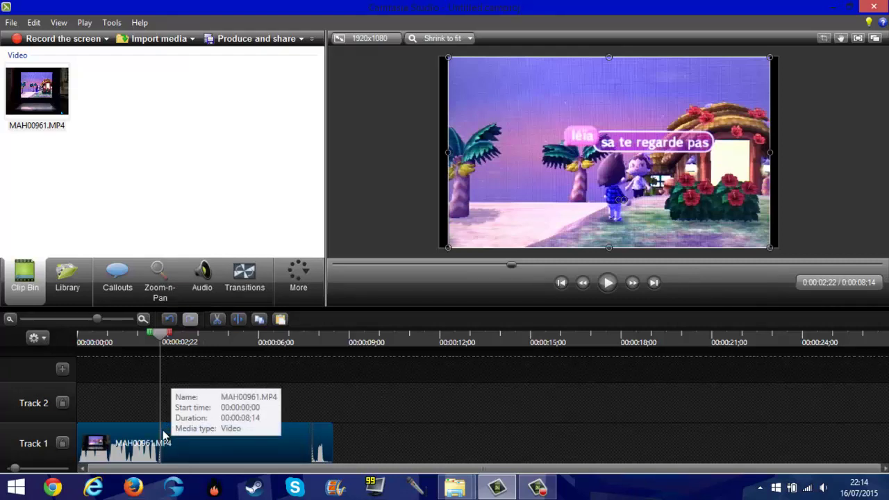
Step: Split the Track 1 clip at 00:00:02;23, where the frozen frame begins
left_click(150, 320)
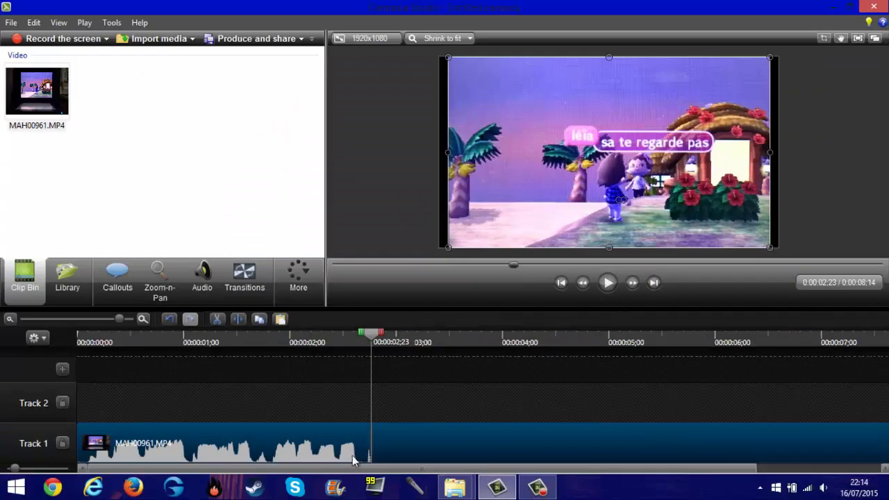
left_click(142, 320)
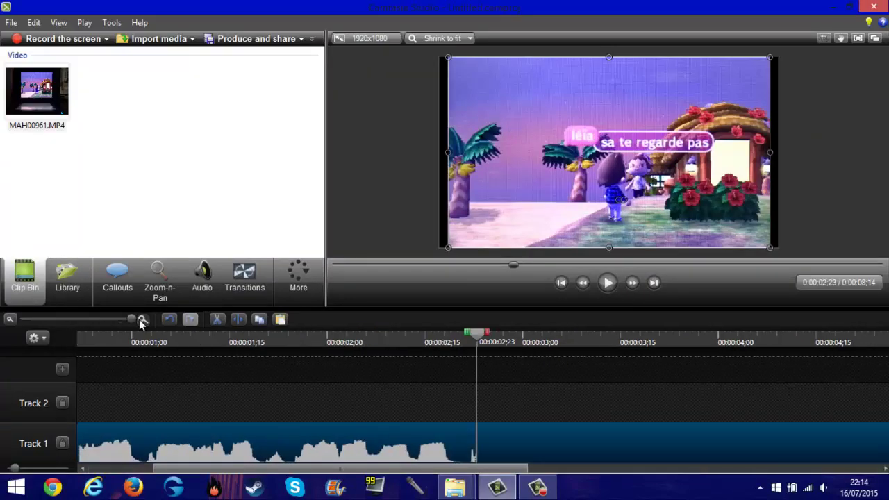
left_click(9, 319)
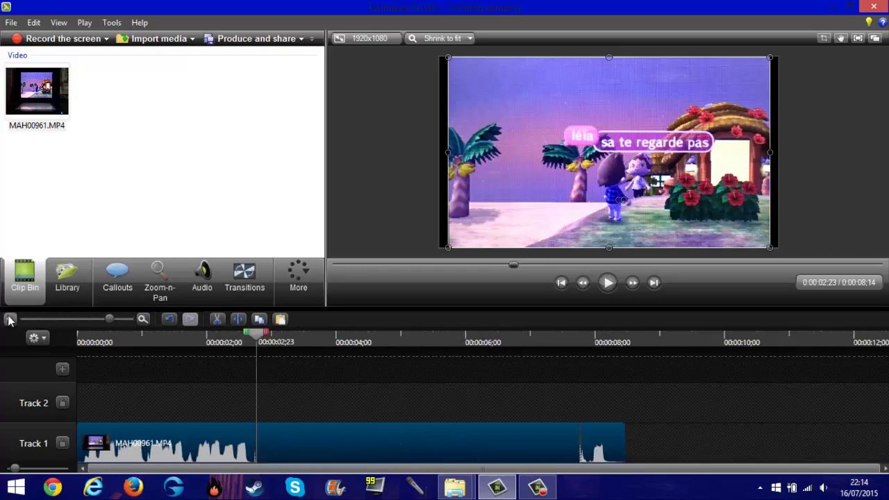
left_click(142, 319)
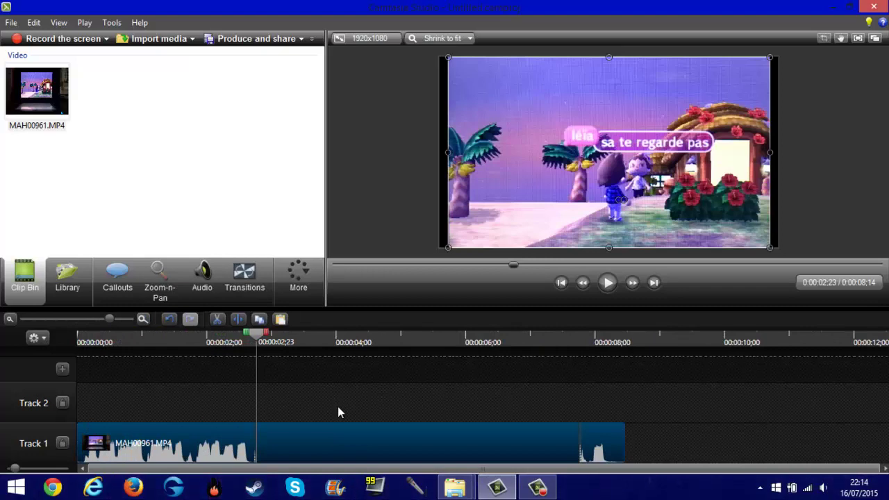
left_click(238, 318)
left_click(231, 455)
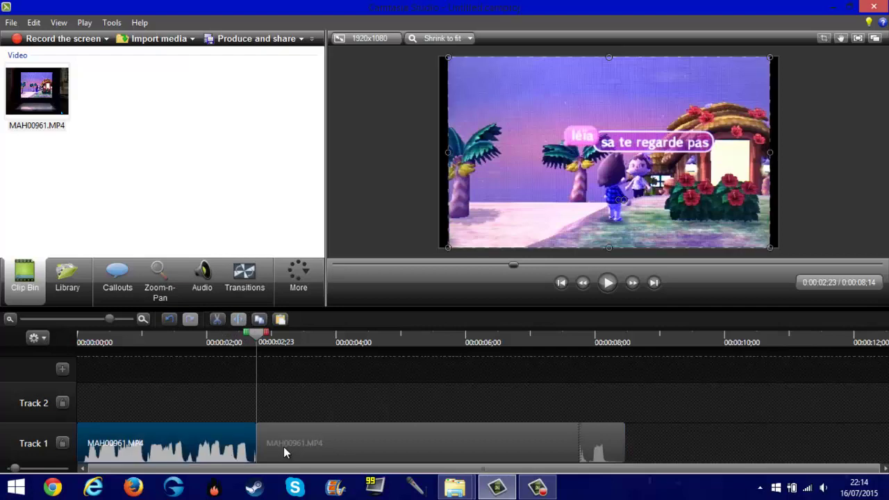
Step: Split the second Track 1 segment at 00:00:07;23, where the frozen frame ends, and check the resulting segments
left_click(283, 448)
left_click_drag(257, 334, 405, 337)
left_click_drag(555, 408, 580, 409)
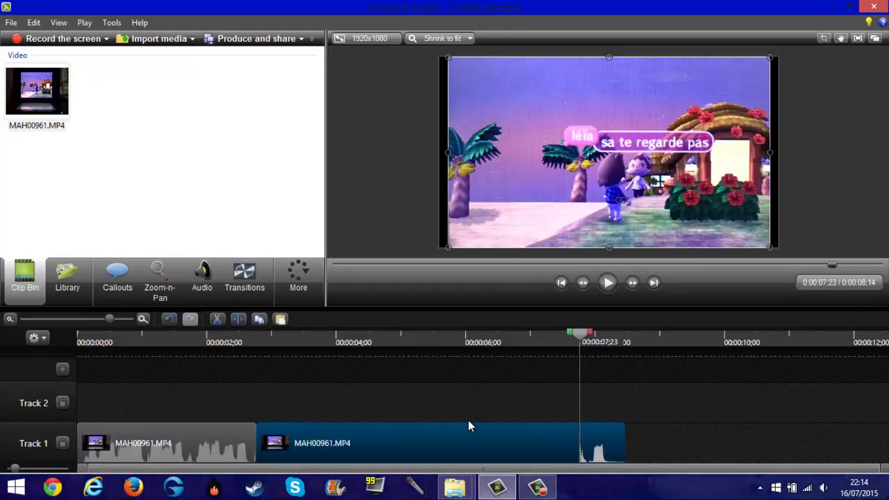
left_click(242, 322)
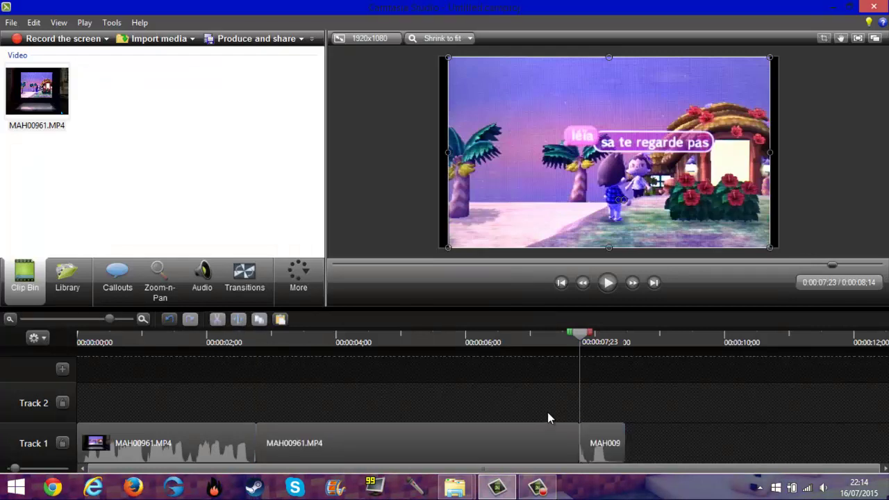
left_click(595, 436)
left_click(83, 459)
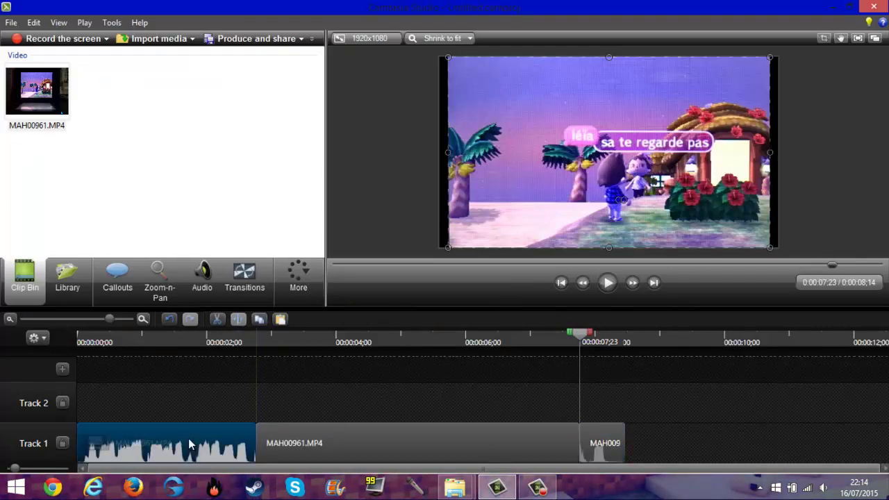
left_click(617, 448)
left_click(244, 432)
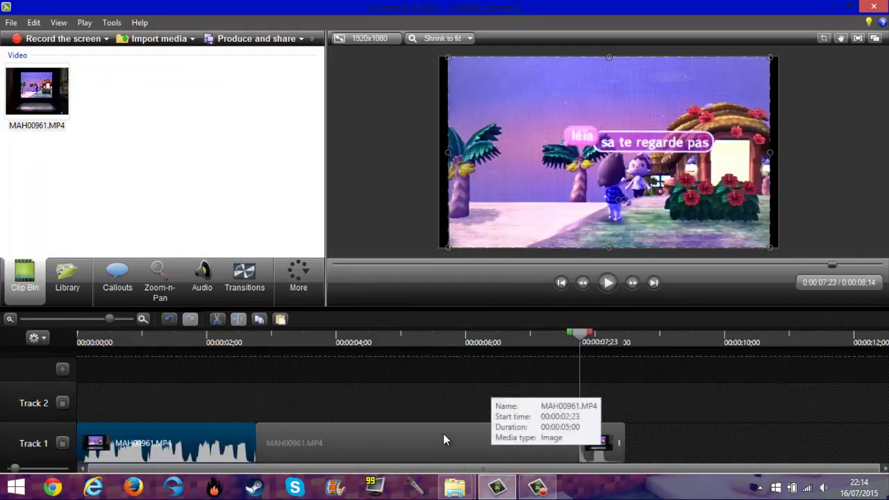
Step: Apply the Colorize visual effect to the frozen middle segment on Track 1 and set its amount to 100
left_click(443, 433)
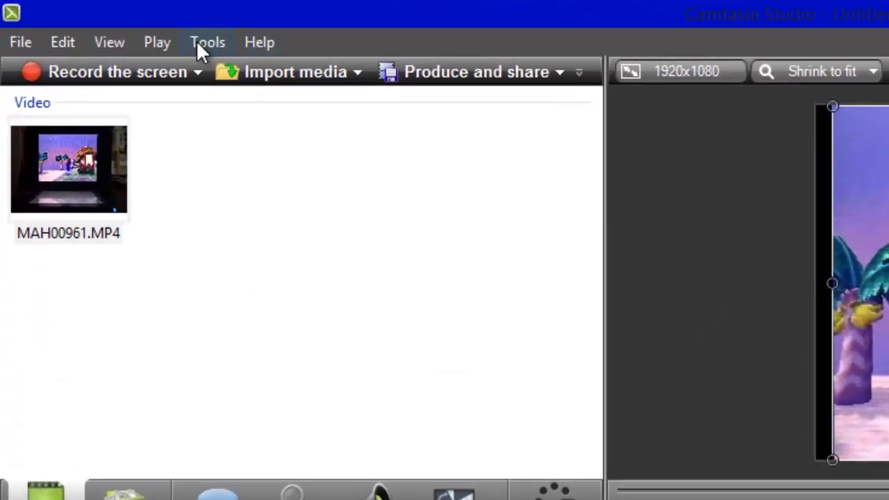
left_click(200, 43)
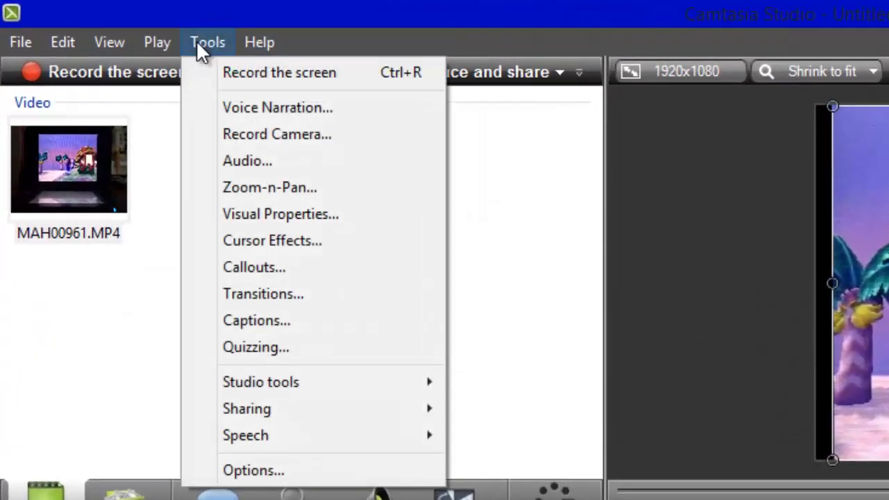
left_click(284, 243)
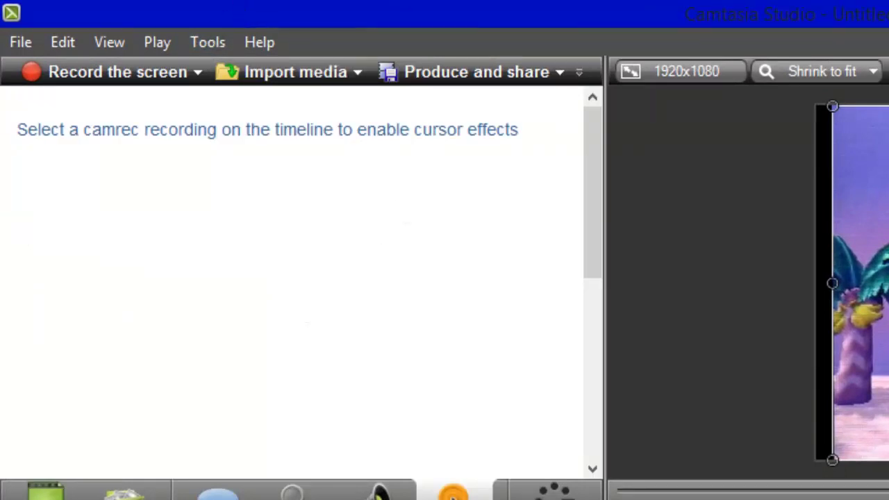
left_click(209, 43)
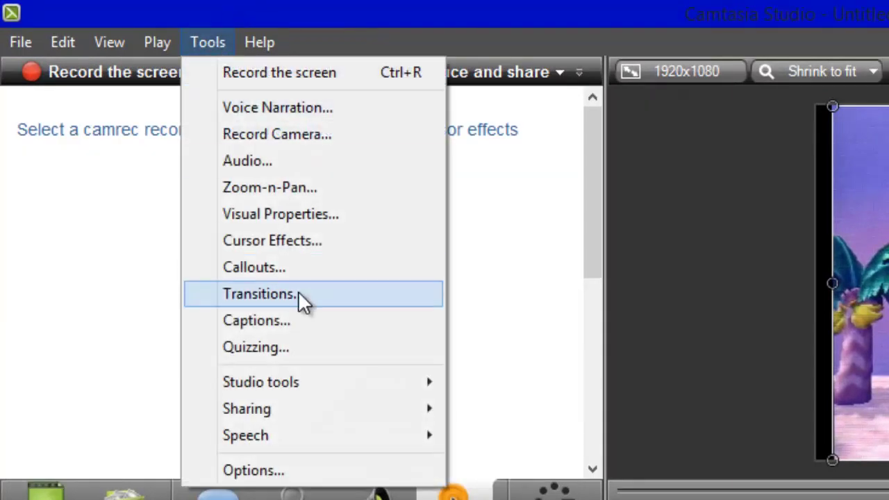
left_click(278, 217)
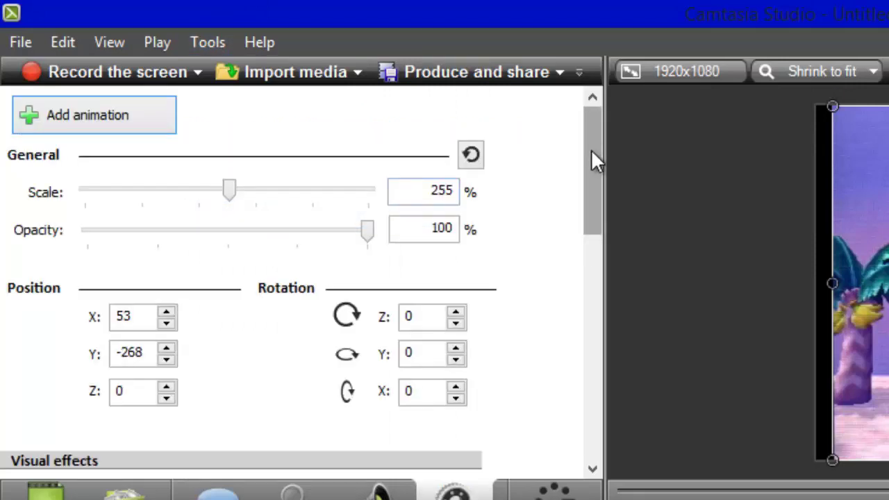
scroll(483, 248, "down", 5)
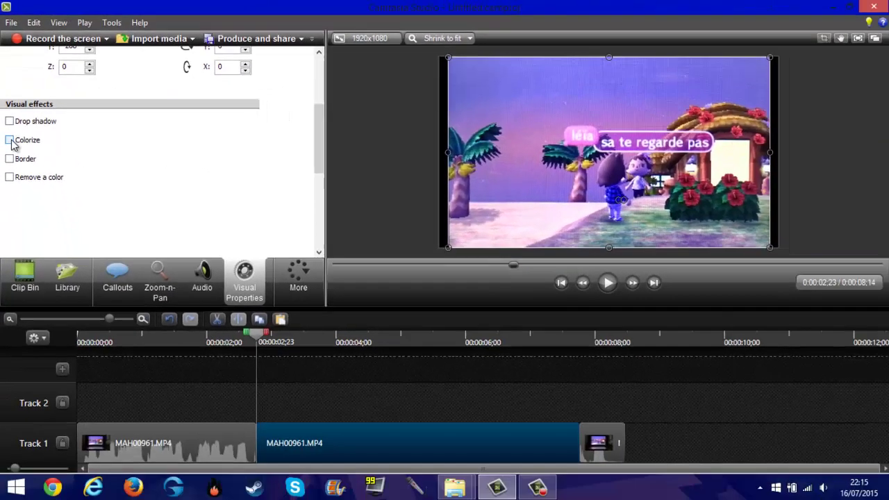
left_click(17, 252)
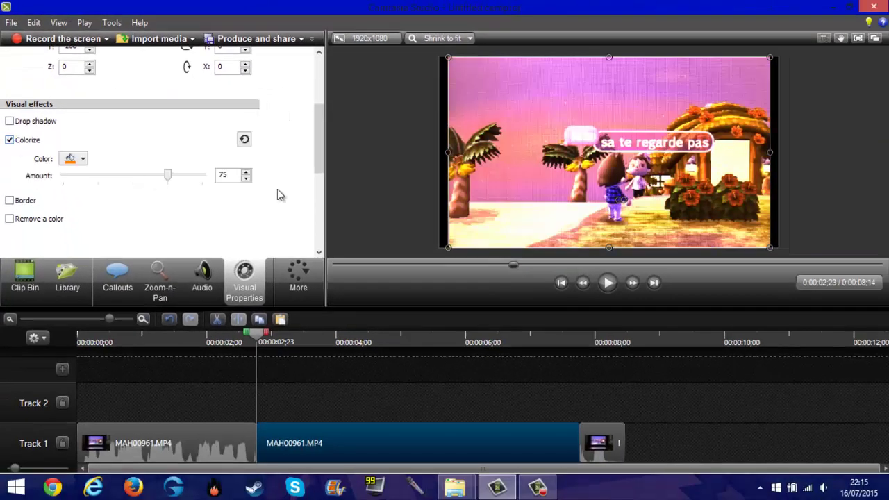
left_click_drag(168, 176, 247, 188)
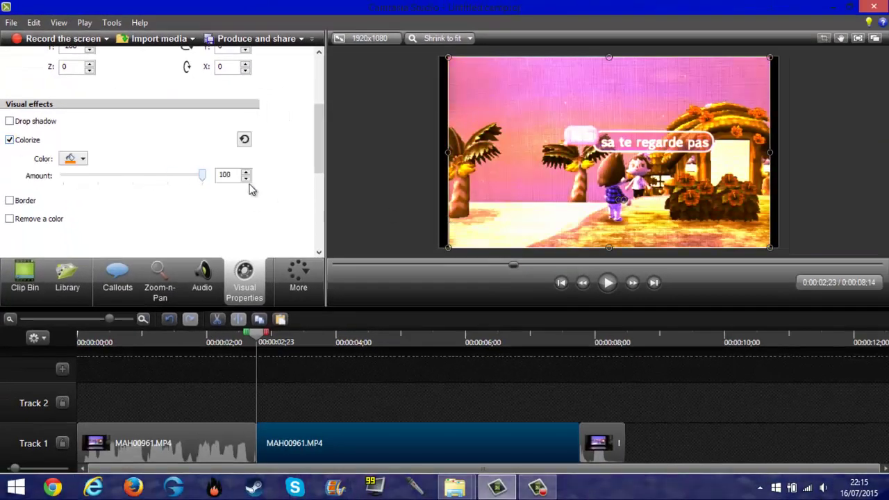
Step: Revisit the clip bin and the segment's visual properties, and open the collection of transitions
left_click(25, 281)
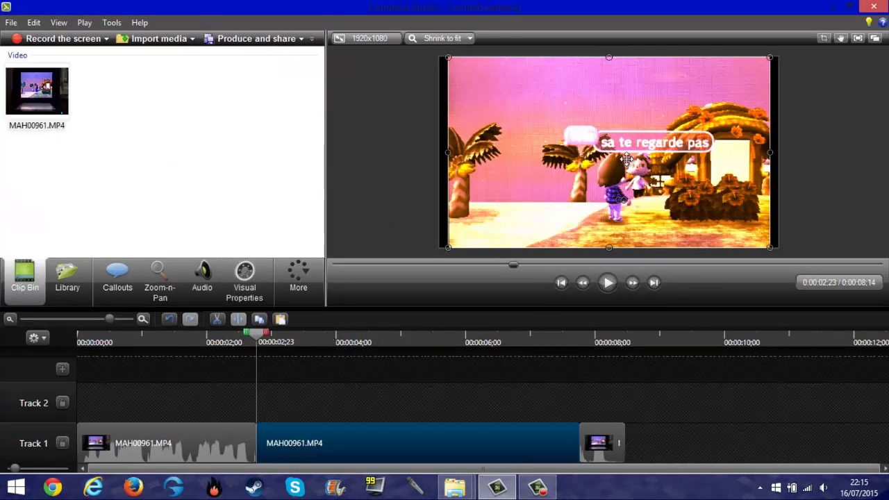
left_click(230, 281)
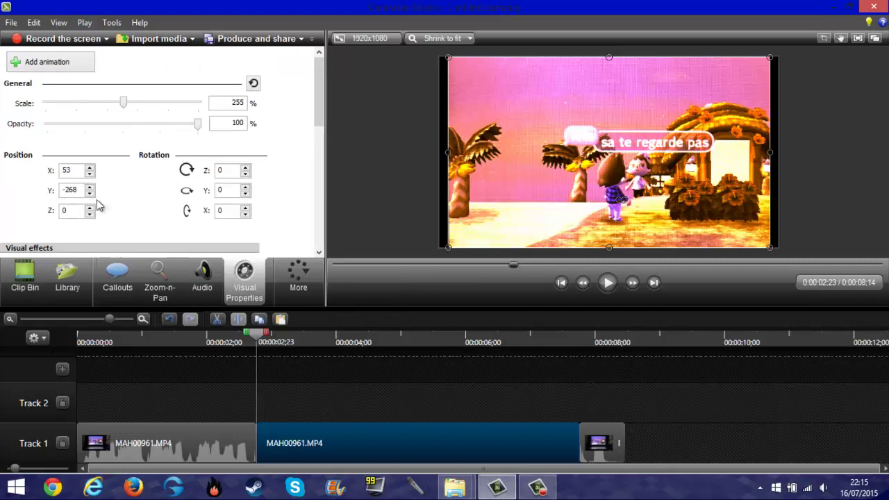
left_click(298, 278)
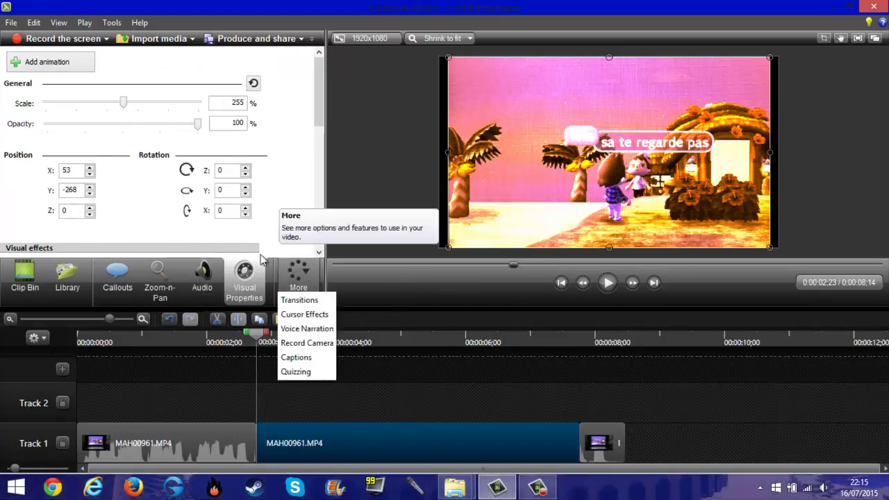
left_click(299, 301)
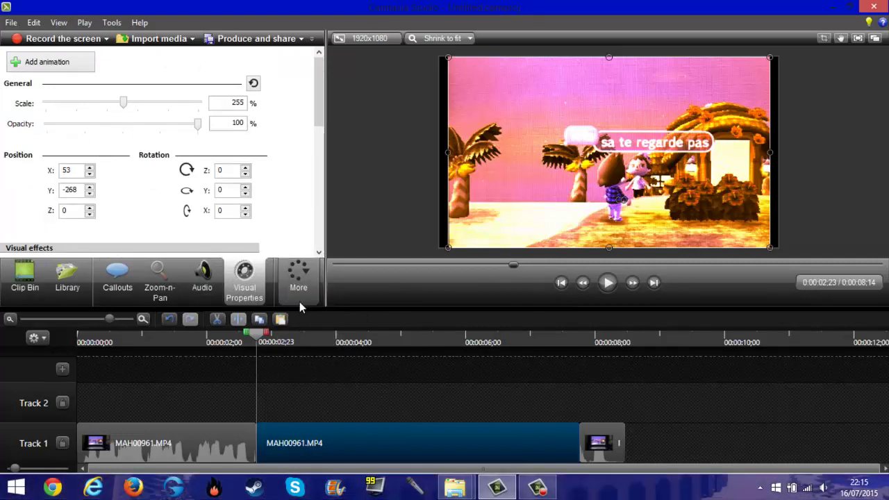
mouse_move(311, 79)
left_mouse_down()
mouse_move(325, 137)
mouse_move(308, 66)
left_mouse_up()
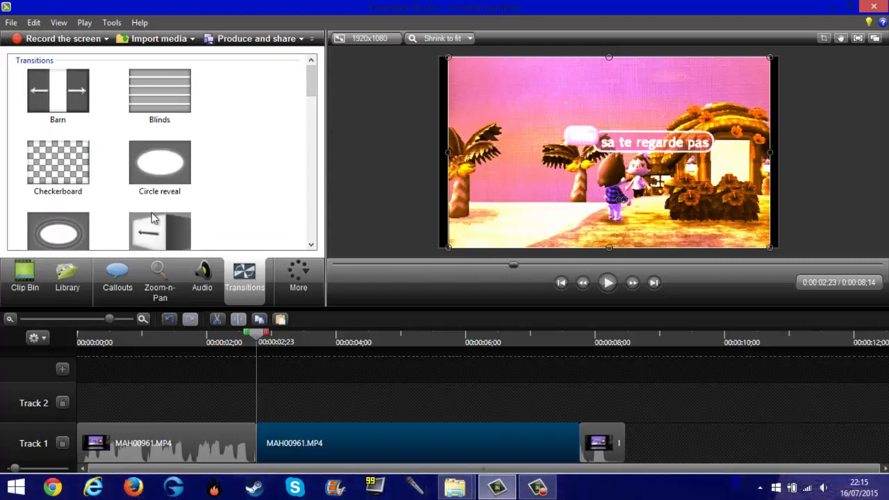
Step: Add a zoom-n-pan to the frozen segment on Track 1, framing the two characters and their speech bubble
left_click(25, 278)
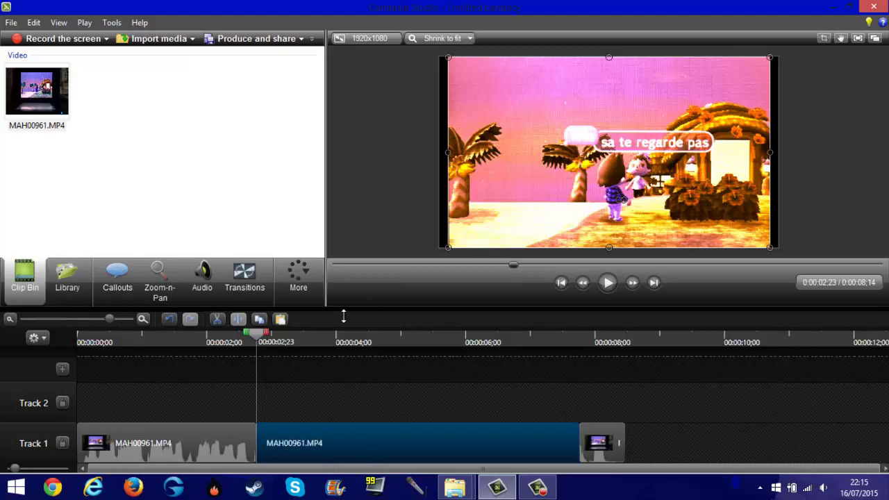
left_click(159, 282)
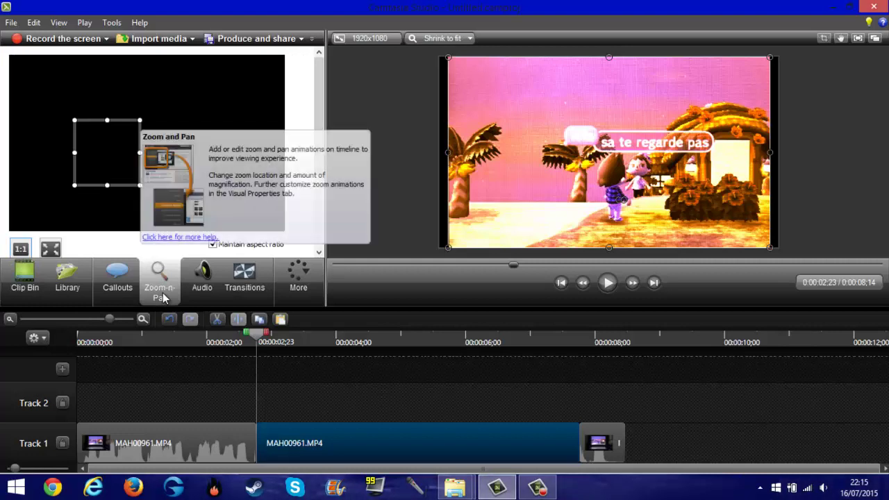
left_click_drag(147, 70, 164, 120)
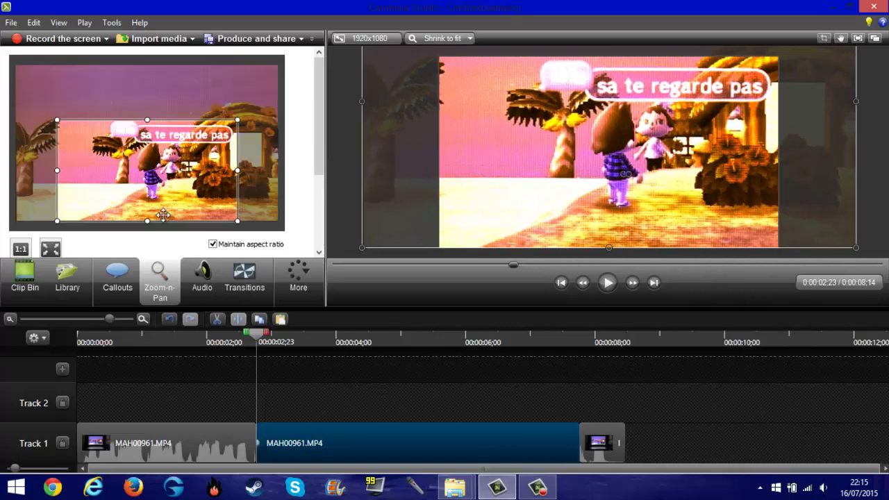
left_click_drag(166, 215, 160, 175)
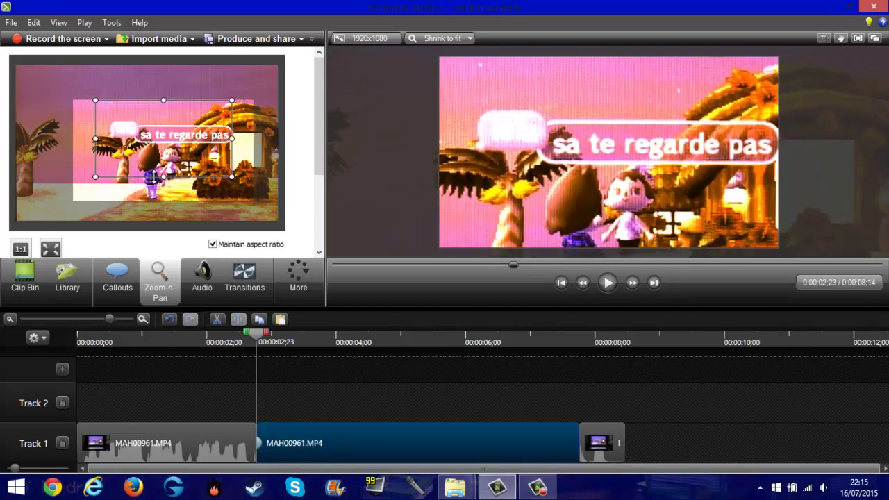
left_click_drag(135, 121, 146, 137)
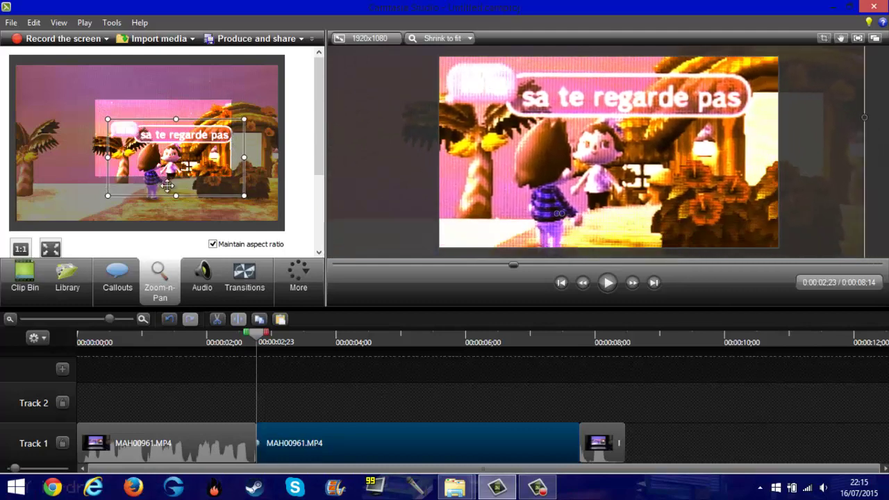
Step: Stretch the zoom animation almost to the end of the frozen segment and play the edit from the start
left_click_drag(258, 443, 548, 442)
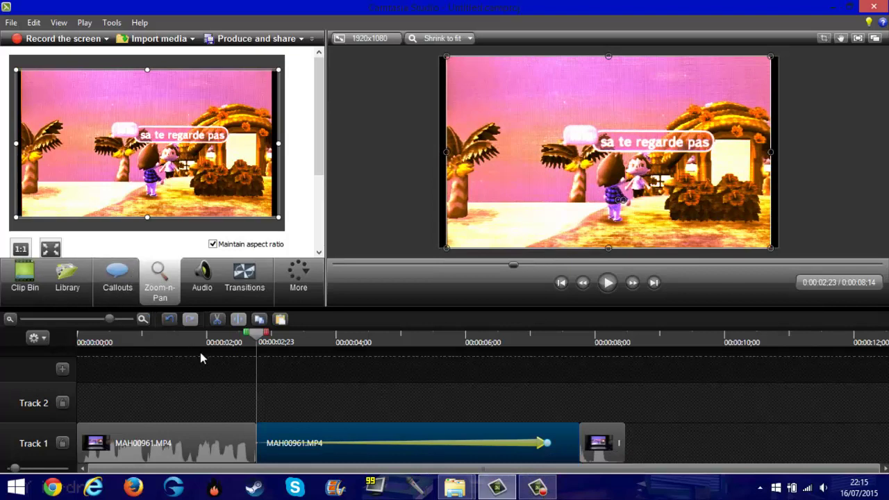
left_click_drag(200, 342, 34, 348)
left_click(24, 278)
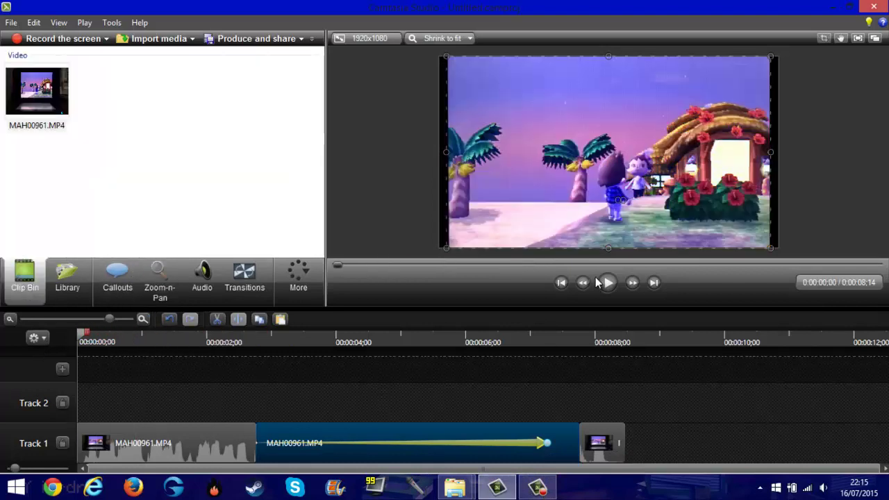
left_click(598, 281)
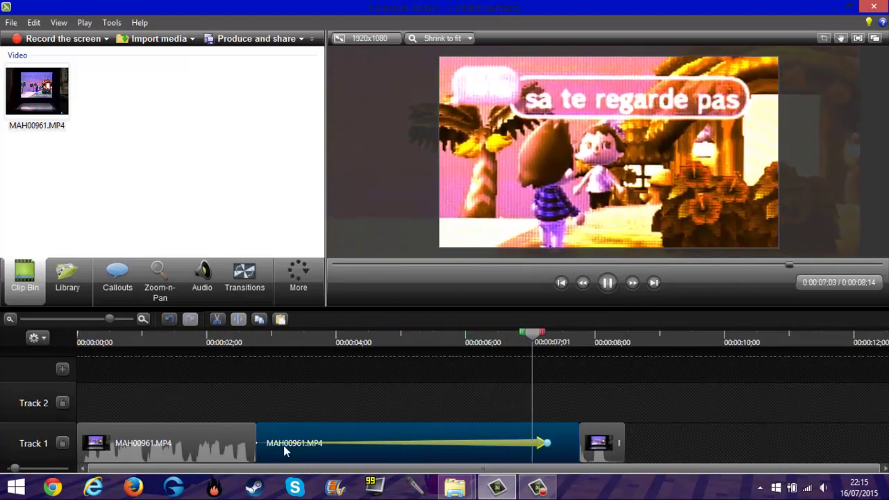
left_click(565, 344)
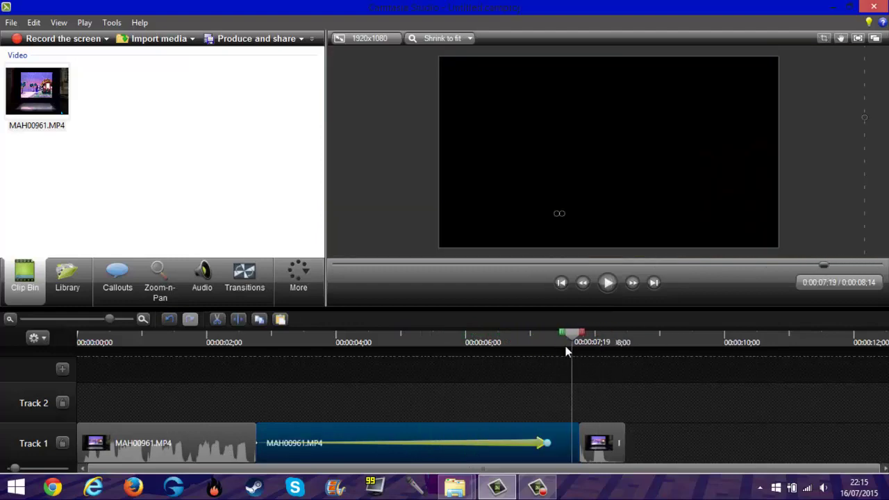
Step: Shorten the zoom animation slightly so it ends earlier within the frozen segment, and check its beginning
left_click_drag(547, 442, 521, 442)
left_click_drag(524, 354, 446, 374)
left_click(259, 366)
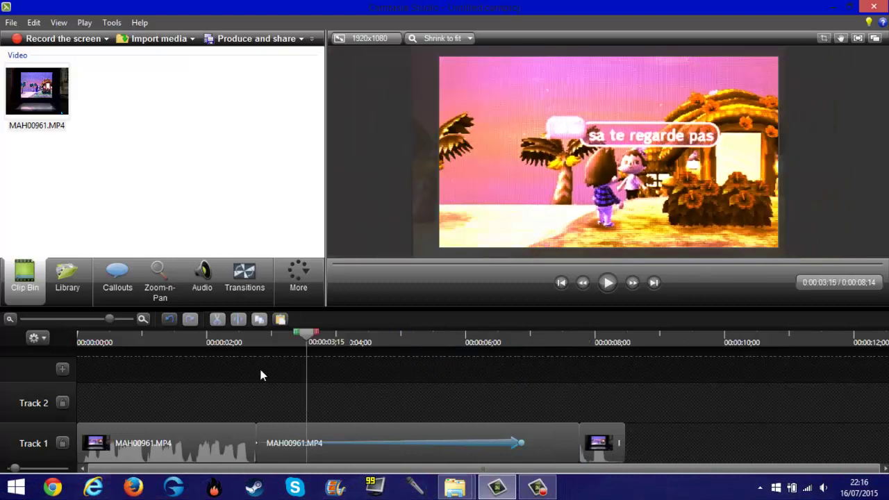
Step: Check each of the three Track 1 segments and return to the start of the frozen one at 00:00:02;23
left_click(272, 448)
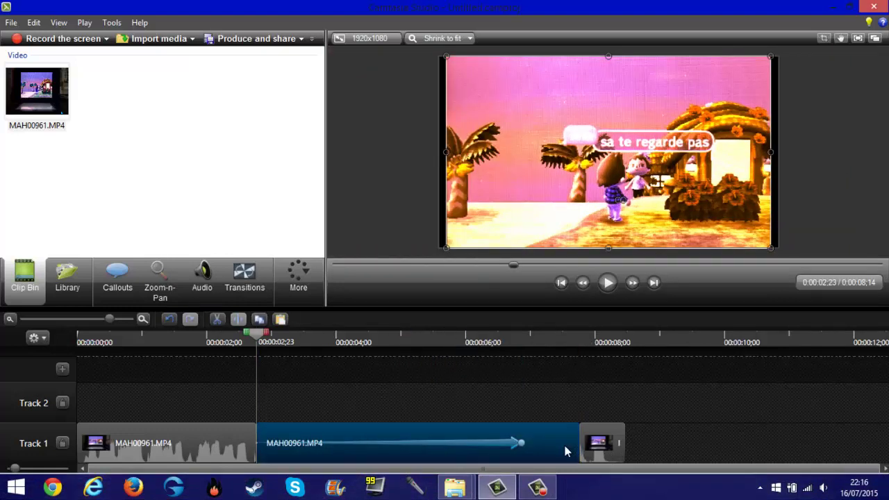
left_click(588, 435)
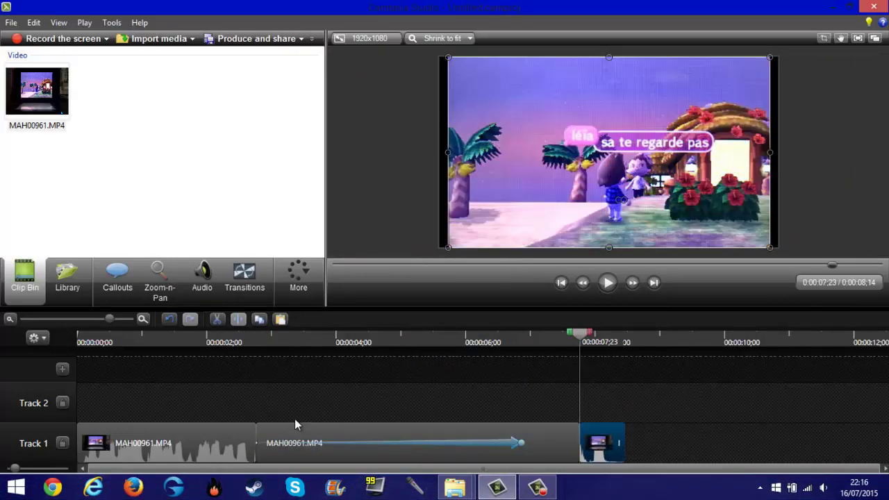
left_click(231, 432)
left_click(311, 452)
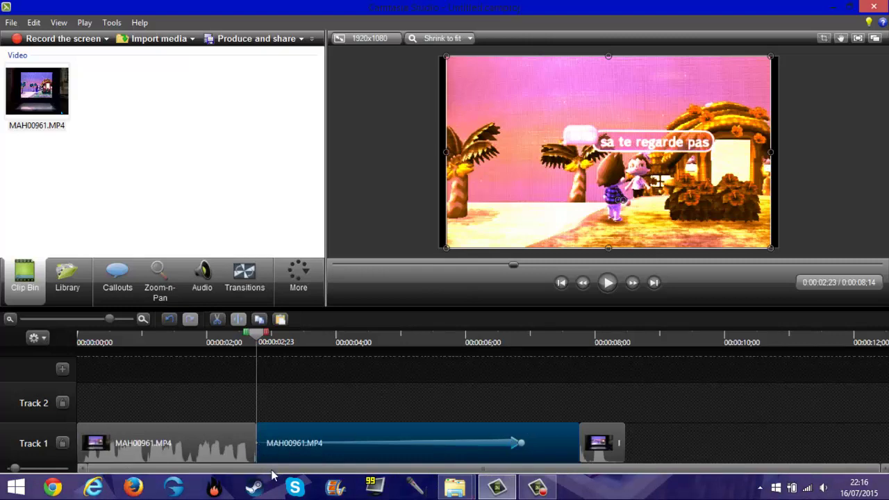
left_click(204, 453)
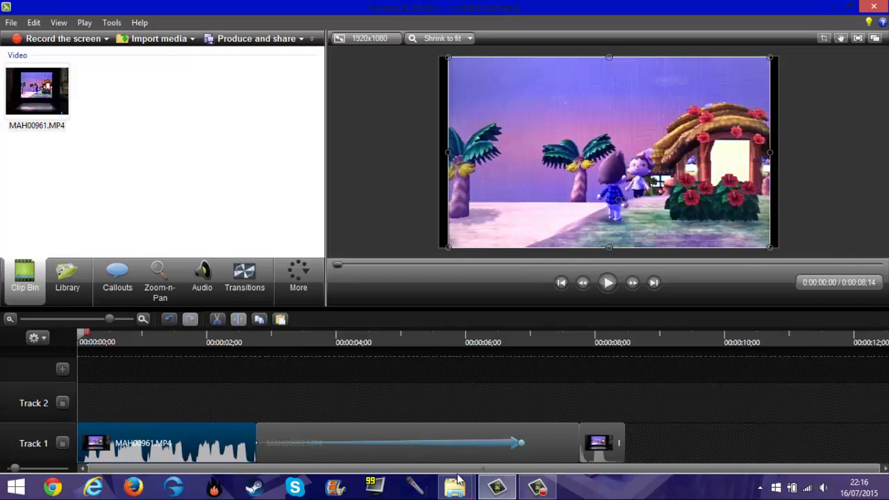
left_click(547, 442)
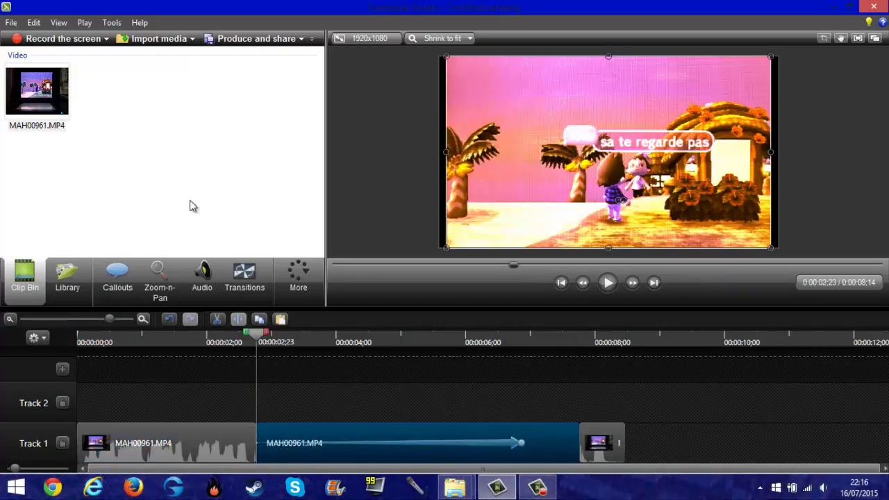
Step: Import the Wiggle feat. Snoop Dogg song from File Explorer's Musique folder, place it on Track 2 at the frozen segment's start, and play it
mouse_move(448, 489)
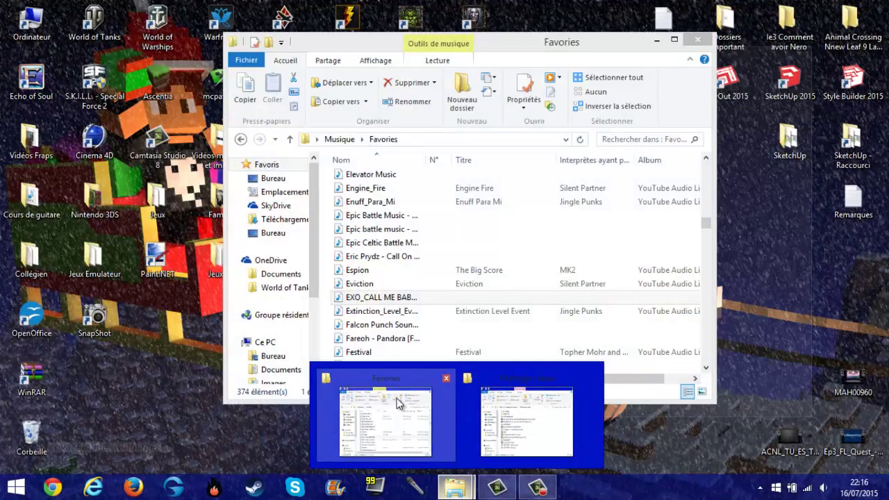
left_click(398, 403)
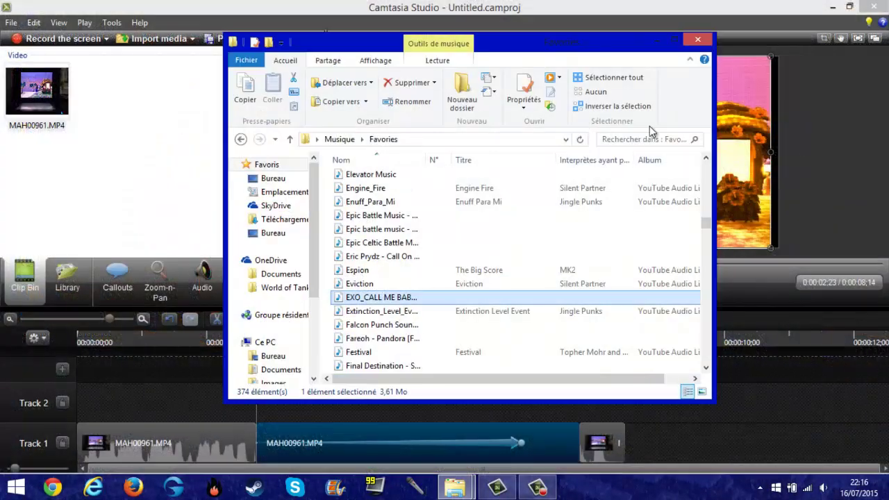
left_click(241, 139)
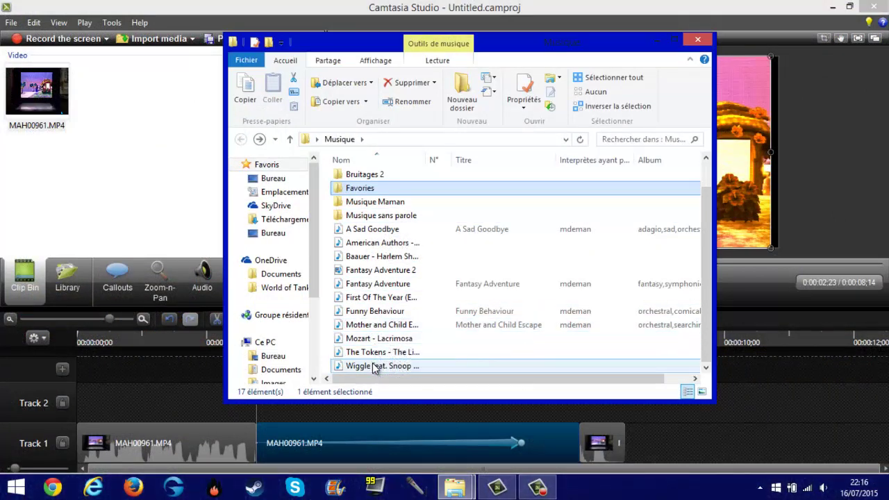
left_click_drag(373, 365, 161, 149)
left_click_drag(43, 135, 283, 420)
left_click(606, 283)
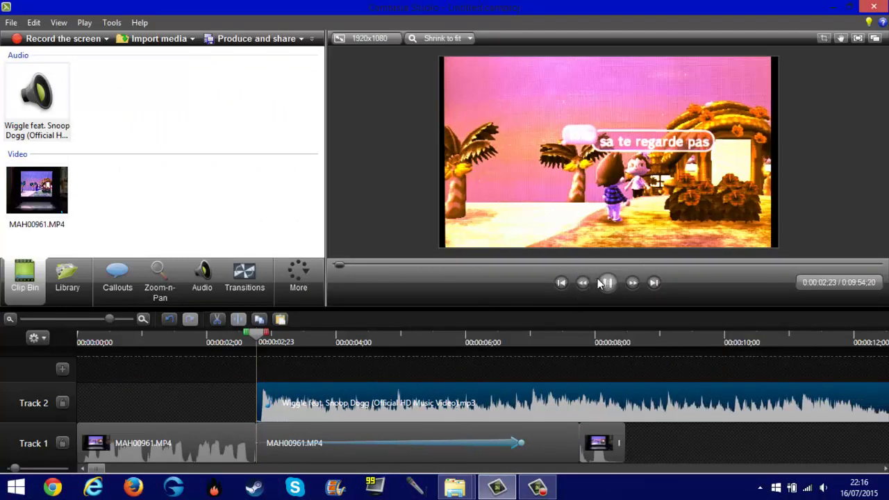
Step: Replace the Track 2 song with Mozart - Lacrimosa.mp3, starting at the frozen segment, and raise its volume
left_click_drag(511, 396, 200, 404)
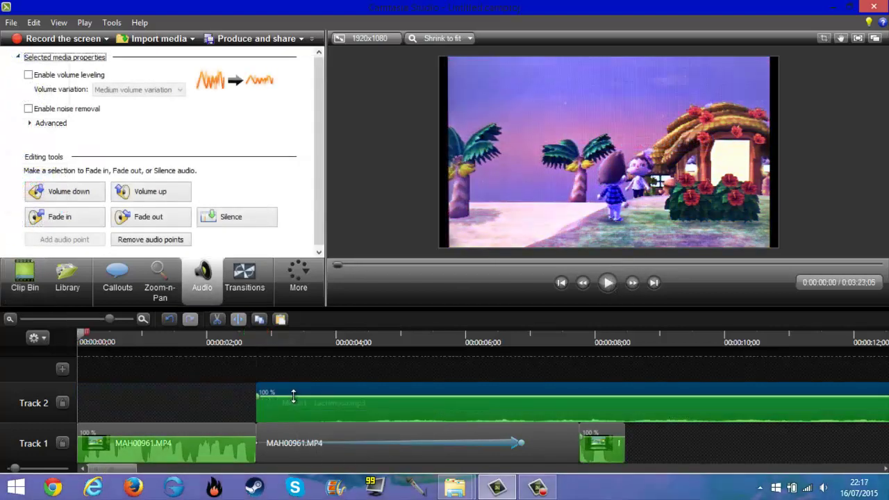
left_click_drag(293, 396, 285, 371)
left_click(253, 343)
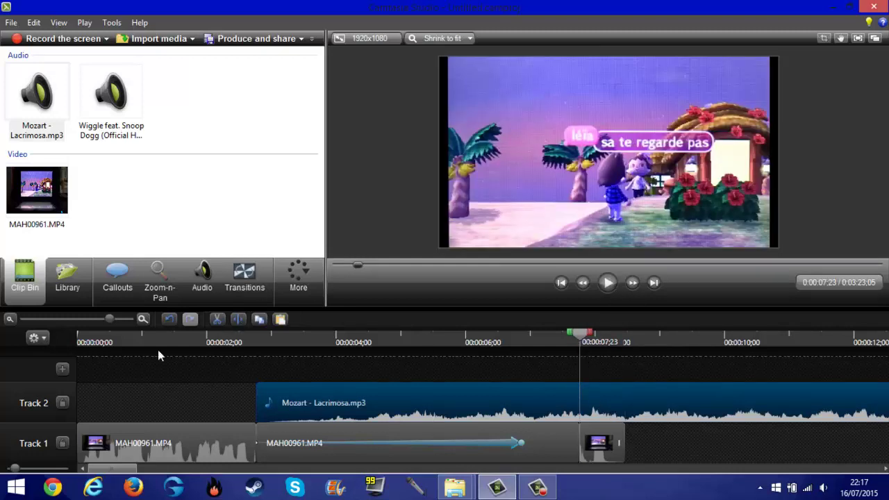
Step: Split the Mozart - Lacrimosa.mp3 clip at 00:00:07;23 and delete the part after the frozen segment
left_click(239, 320)
left_click(644, 393)
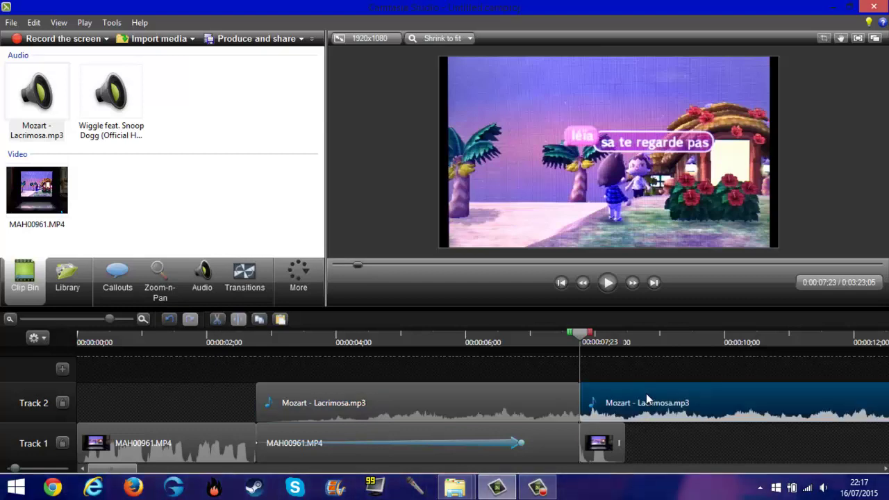
key("Delete")
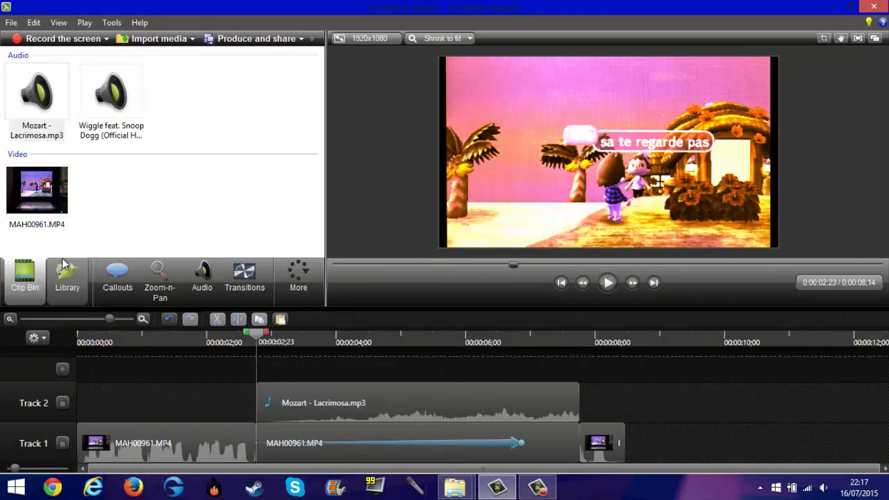
Step: Look through the Library's music and theme folders and preview the Troll Face image
left_click(61, 286)
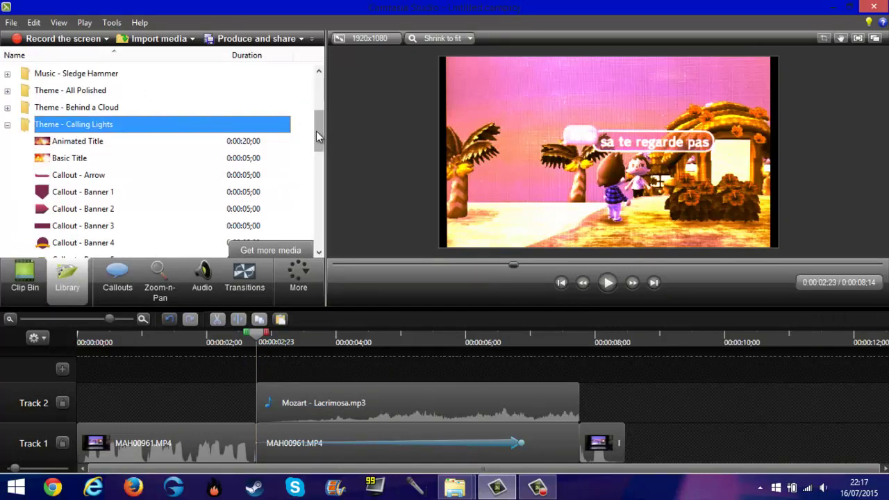
left_click_drag(316, 137, 387, 244)
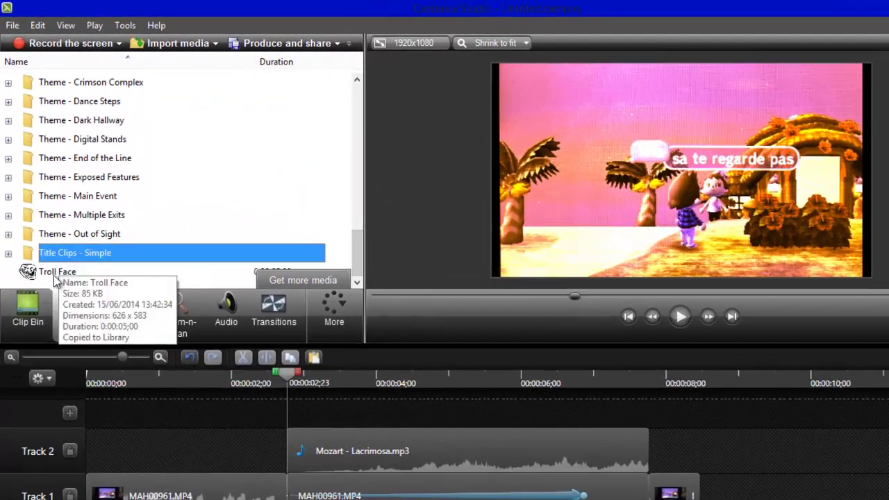
left_click(57, 271)
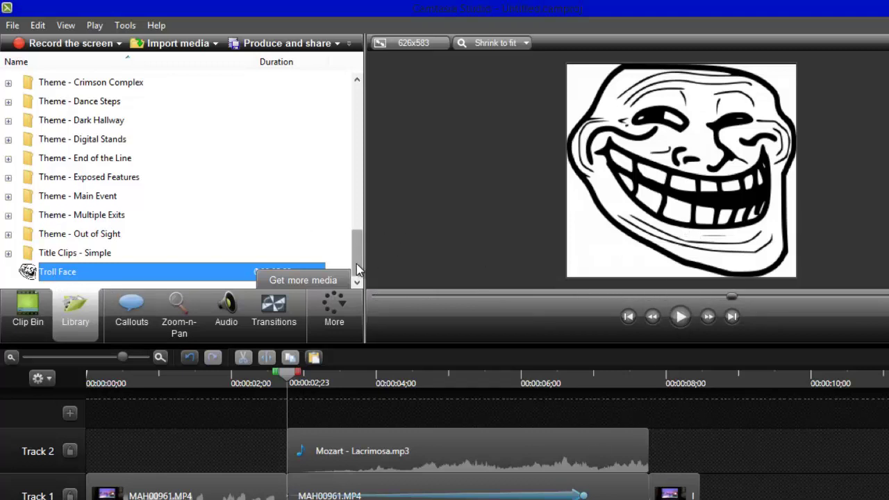
left_click_drag(356, 264, 361, 148)
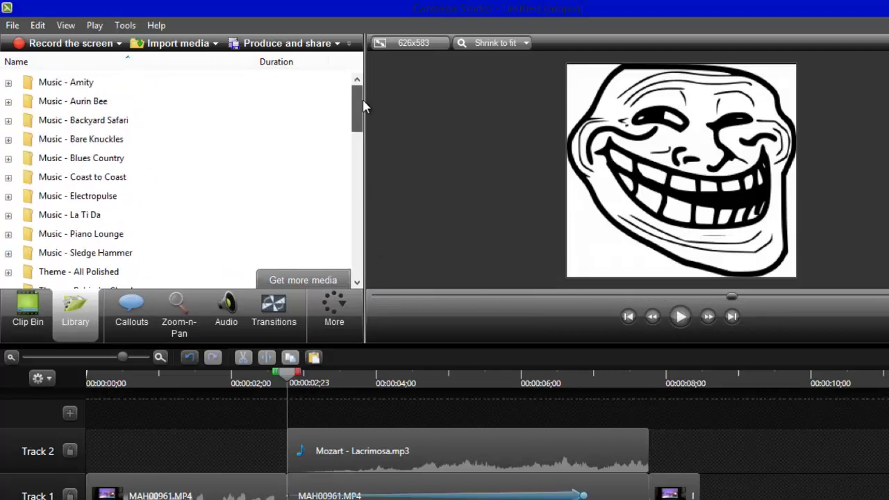
left_click_drag(364, 104, 386, 247)
scroll(123, 196, "down", 3)
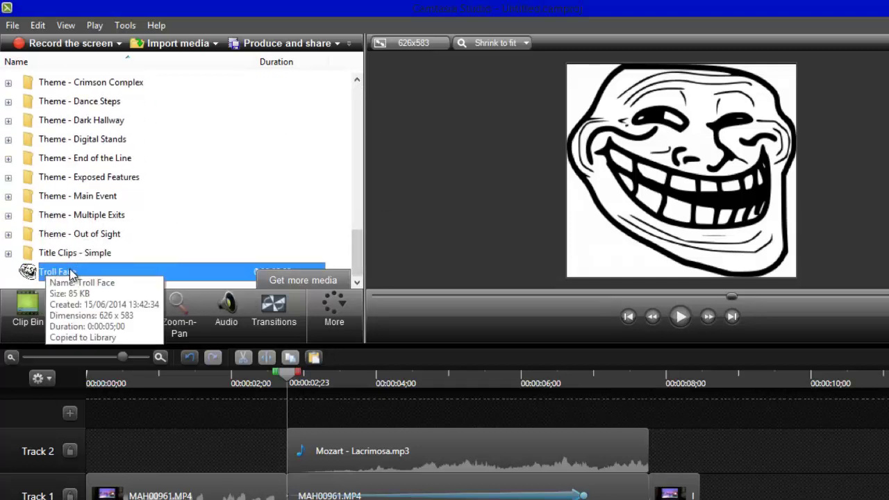
scroll(73, 262, "up", 9)
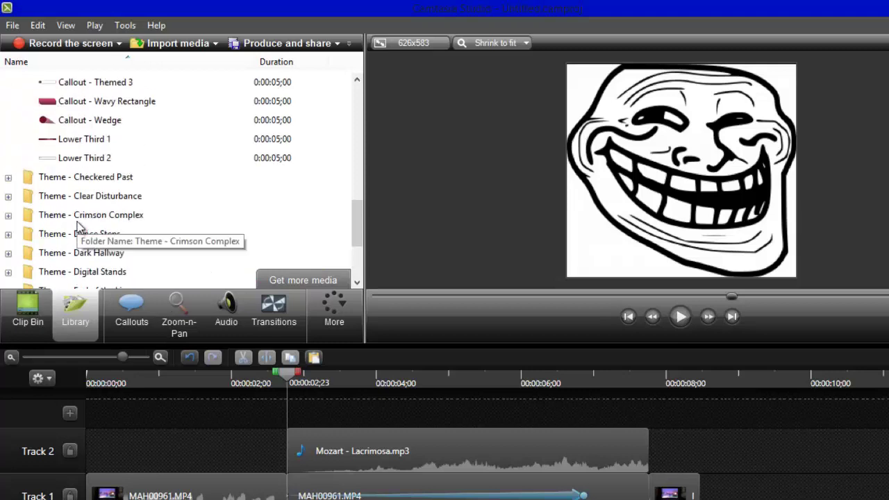
scroll(80, 221, "up", 4)
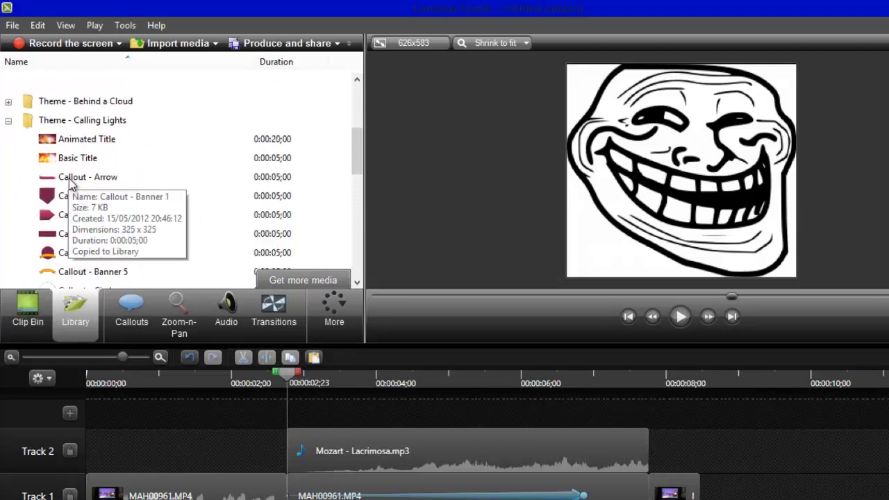
Step: Try the Animated Title from Theme - Calling Lights on Track 3 and delete it from the timeline
left_click(50, 140)
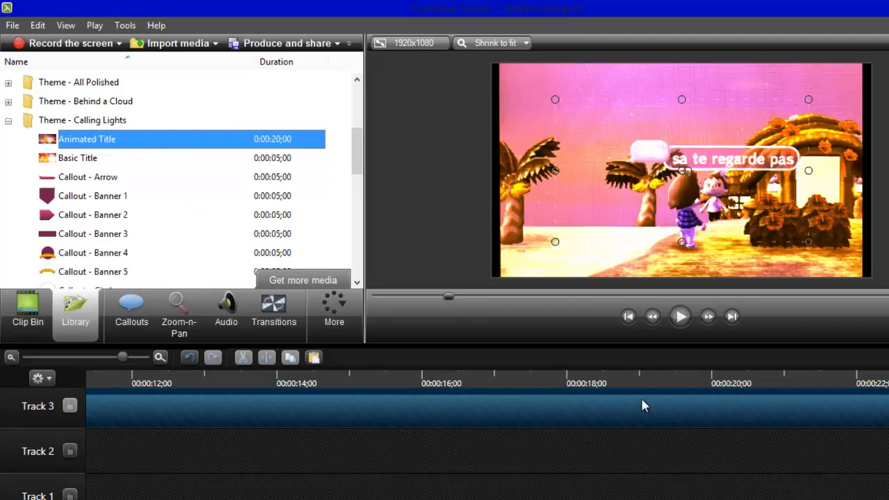
key("Delete")
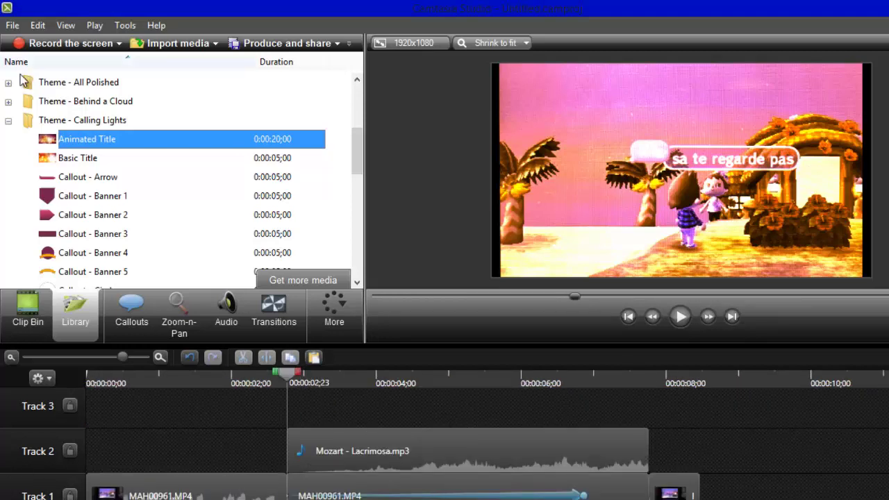
Step: Preview the Animated Title of Theme - Calling Lights and expand the Theme - Checkered Past folder
left_click(66, 139)
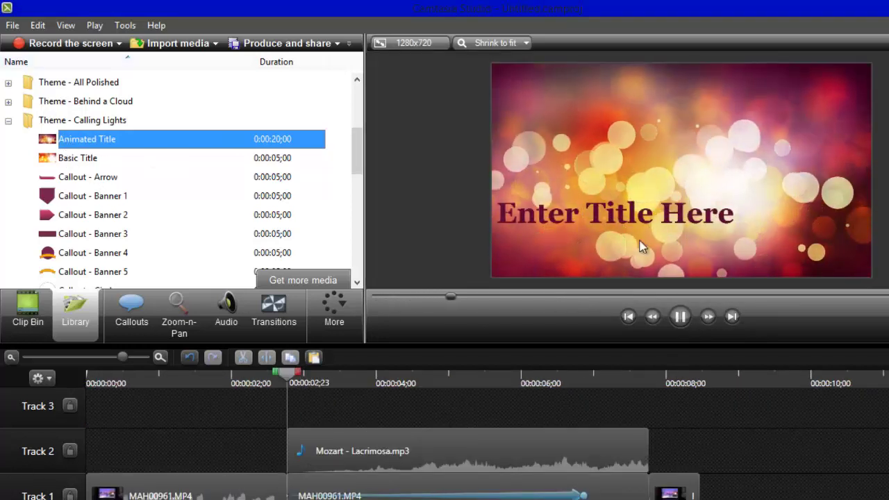
left_click(9, 121)
left_click(9, 122)
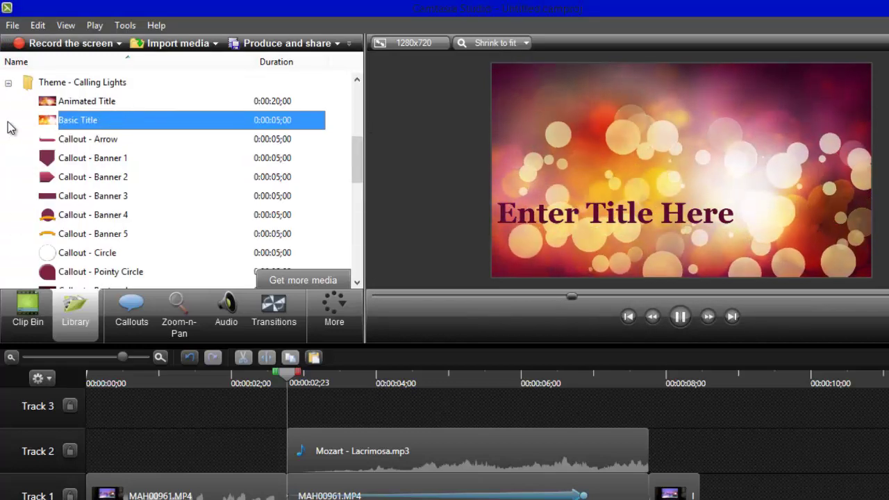
left_click(8, 83)
left_click(9, 101)
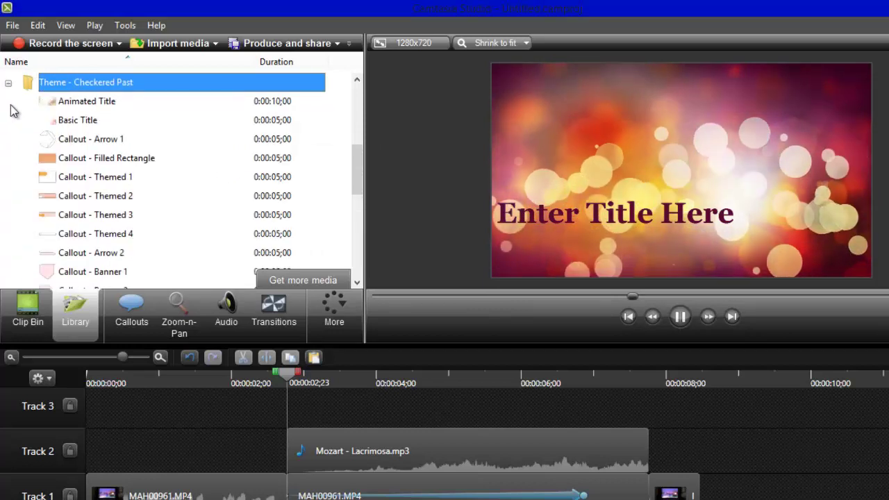
Step: Preview the Animated Titles of Theme - Checkered Past, Theme - Clear Disturbance and Theme - Crimson Complex
left_click(46, 102)
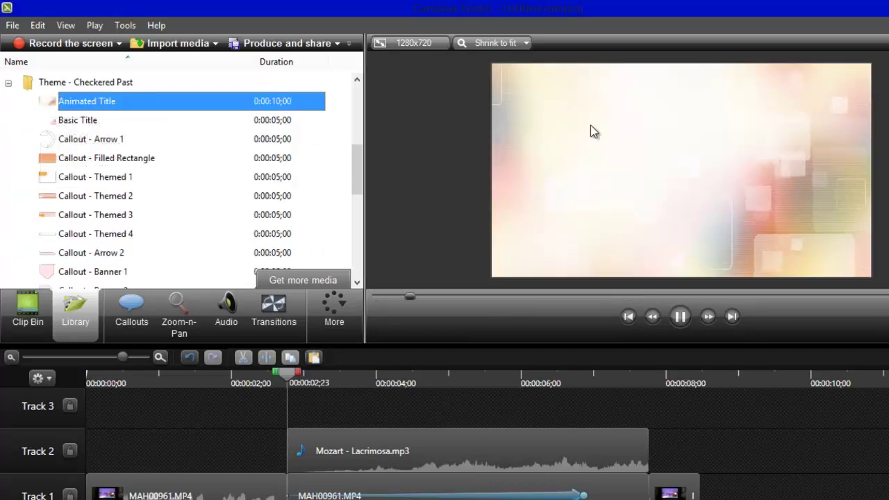
left_click(9, 84)
left_click(8, 103)
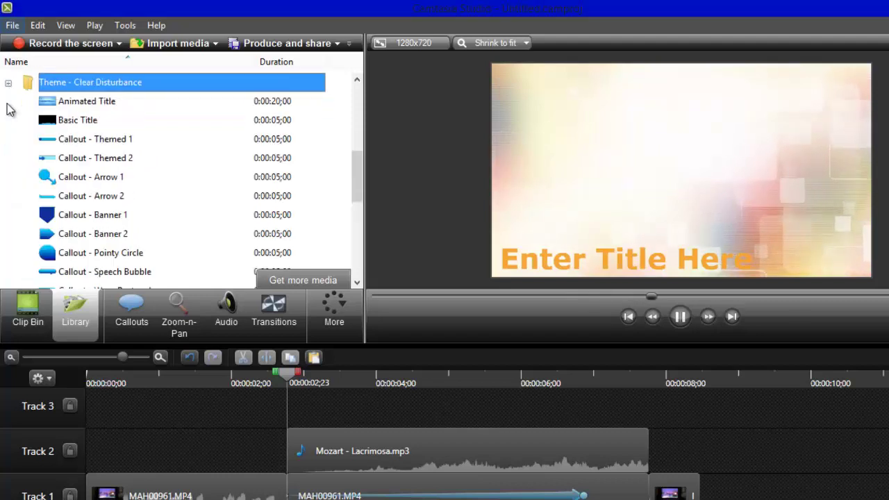
left_click(86, 105)
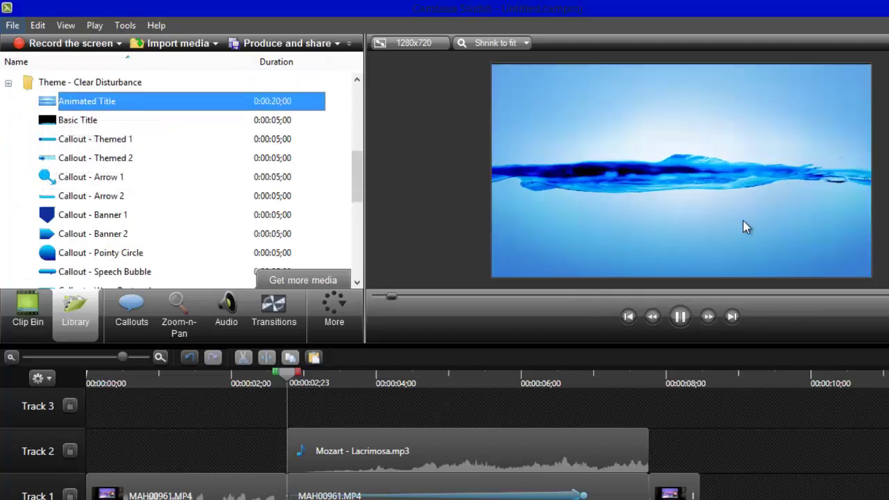
left_click(8, 82)
left_click(9, 103)
left_click(44, 102)
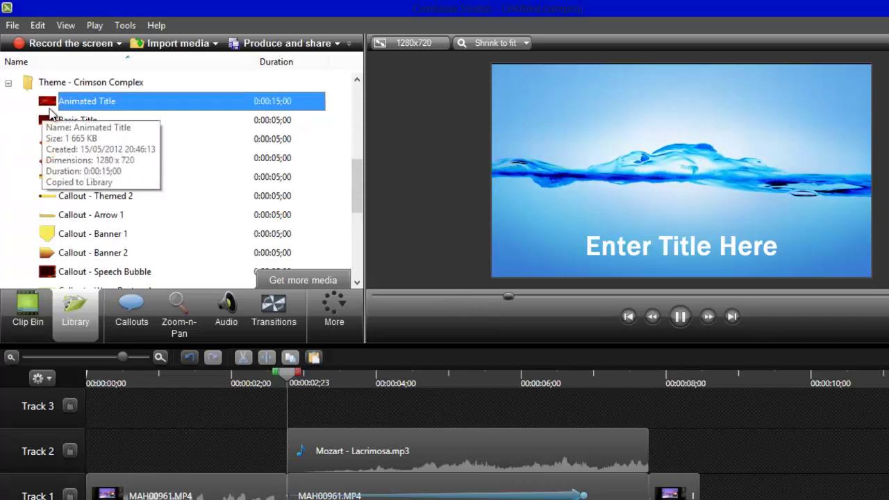
Step: Expand the Theme - Dance Steps and Theme - Dark Hallway folders and preview the Animated Title in each
scroll(20, 109, "down", 3)
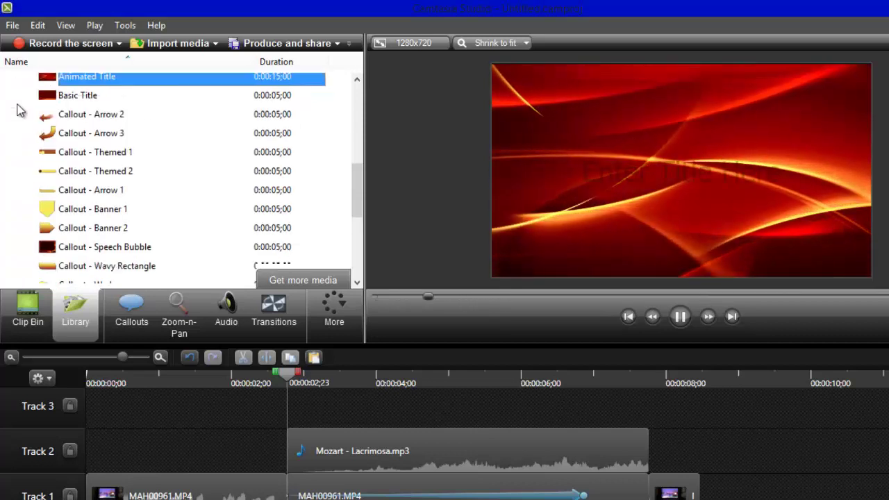
left_click(8, 215)
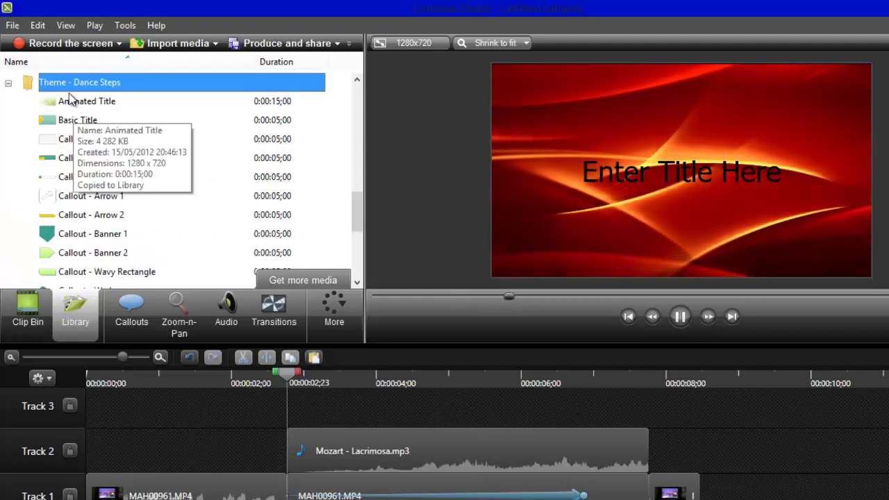
left_click(69, 101)
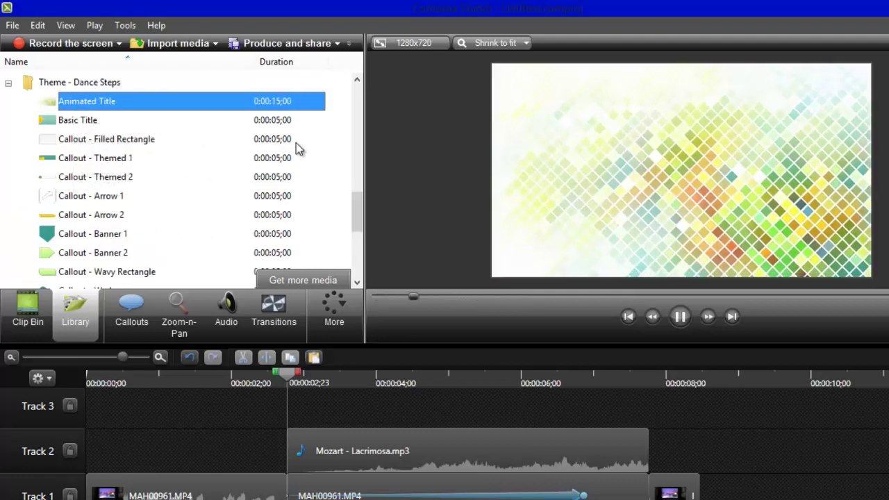
scroll(296, 142, "down", 1)
scroll(278, 170, "down", 1)
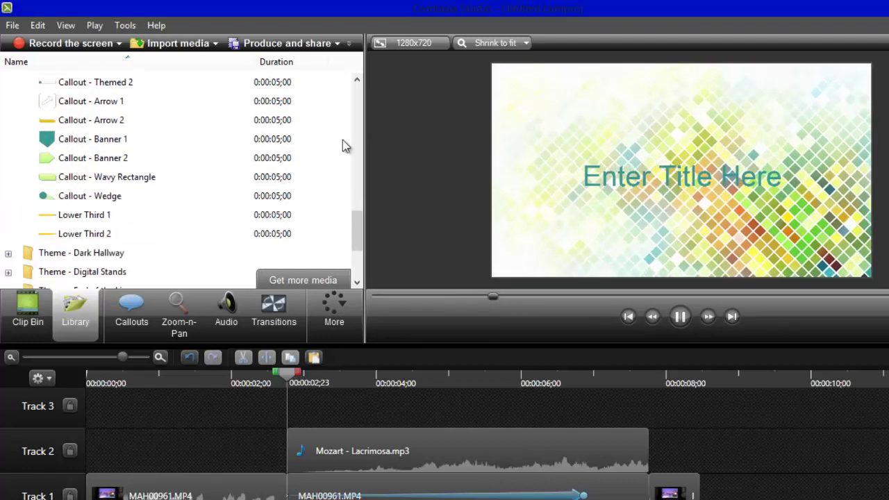
scroll(79, 192, "down", 1)
left_click(8, 234)
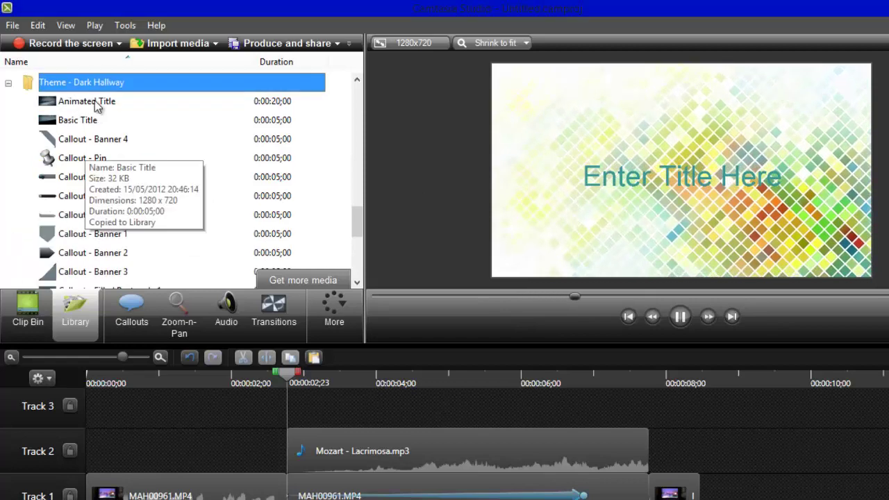
left_click(87, 101)
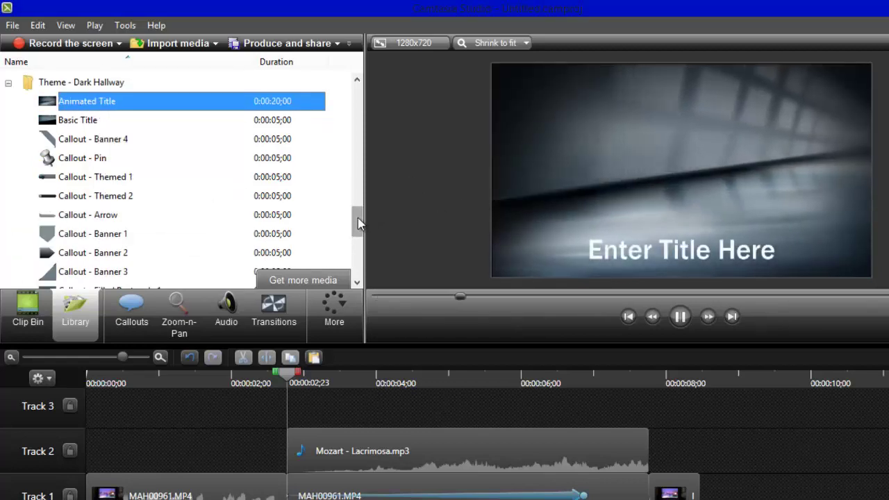
Step: Preview the Animated Titles in the Theme - Digital Stands and Theme - End of the Line folders
left_click_drag(357, 222, 358, 246)
left_click(57, 220)
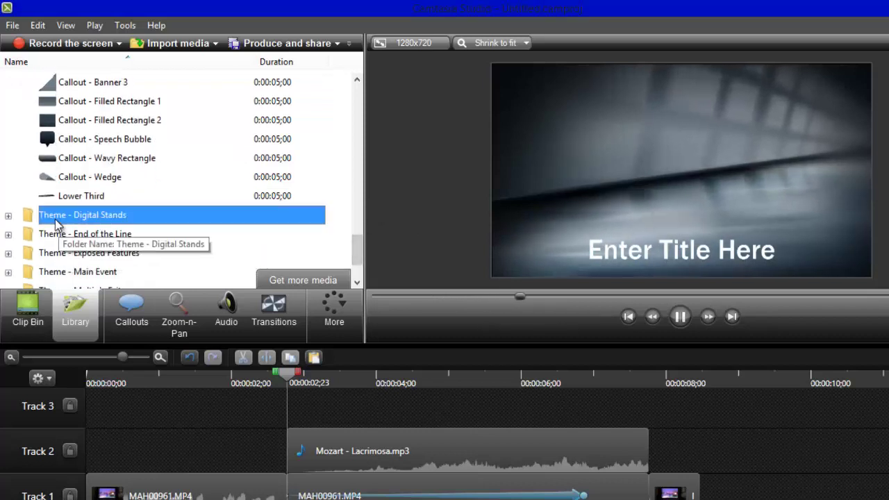
double_click(57, 220)
left_click(87, 101)
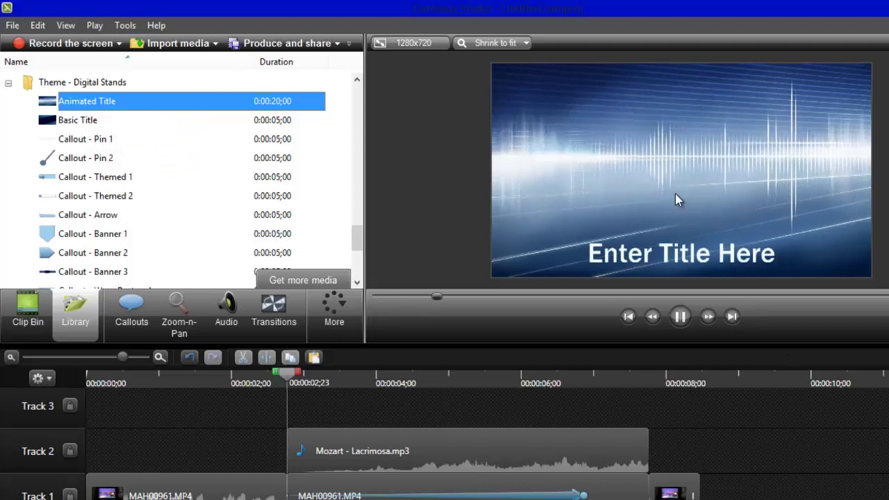
scroll(736, 196, "down", 1)
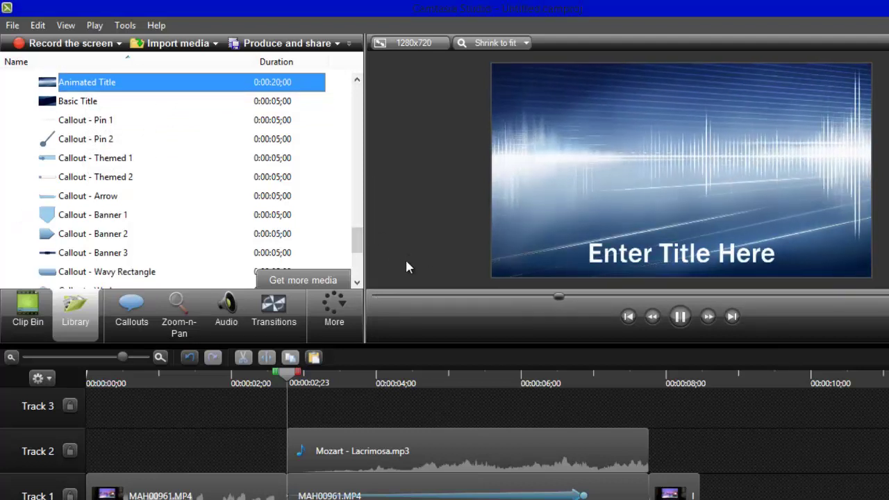
left_click_drag(357, 235, 356, 258)
left_click(92, 164)
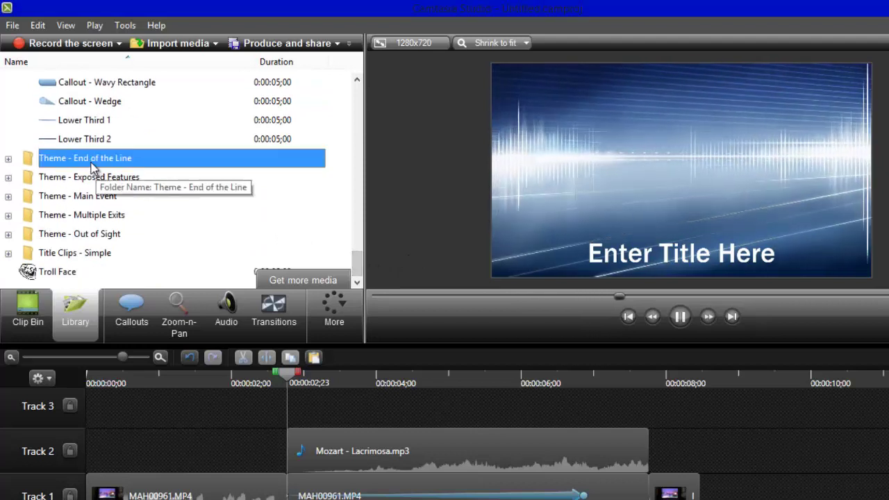
double_click(93, 164)
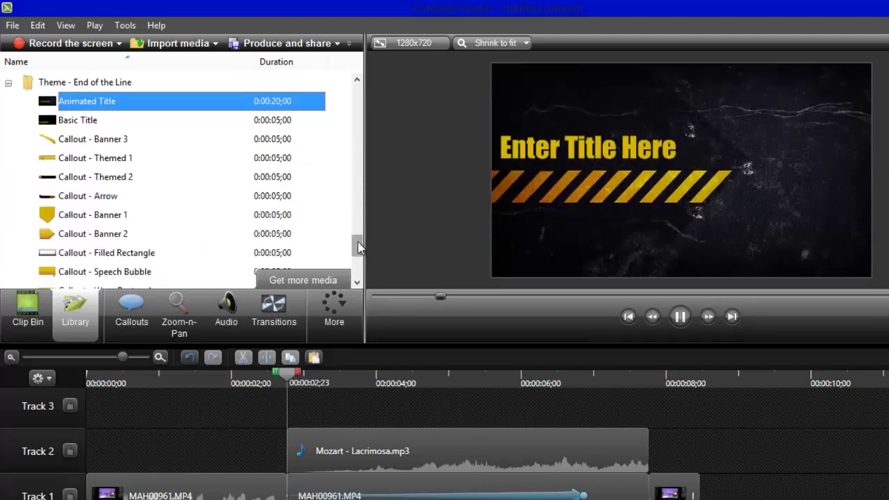
Step: Look through the Theme - Exposed Features, Theme - Main Event and Theme - Multiple Exits folders and preview their Animated Titles
left_click_drag(358, 247, 358, 254)
double_click(170, 254)
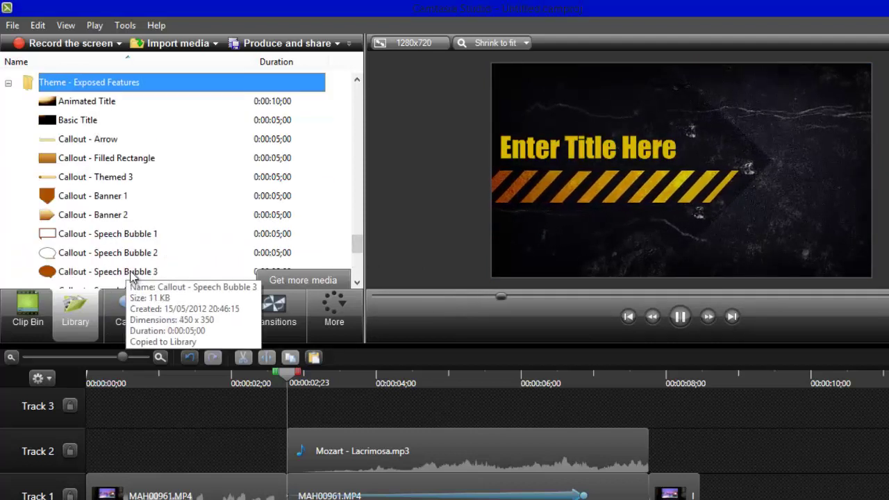
left_click(70, 102)
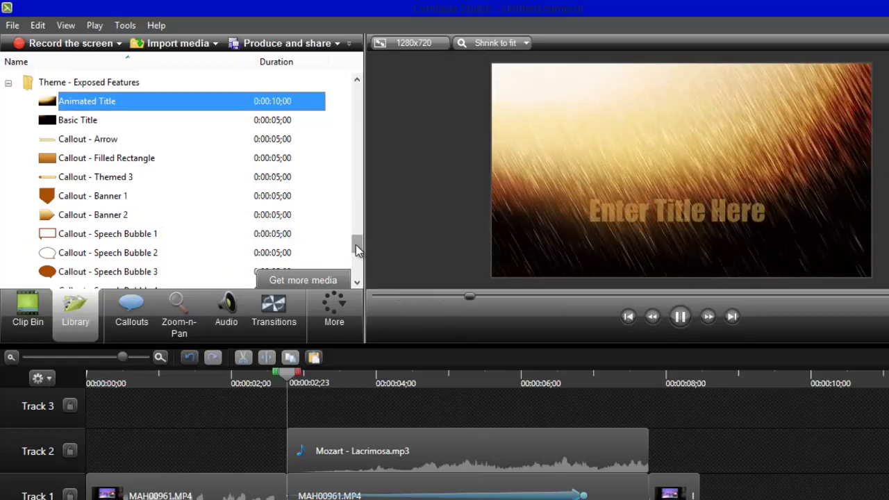
left_click_drag(355, 245, 361, 276)
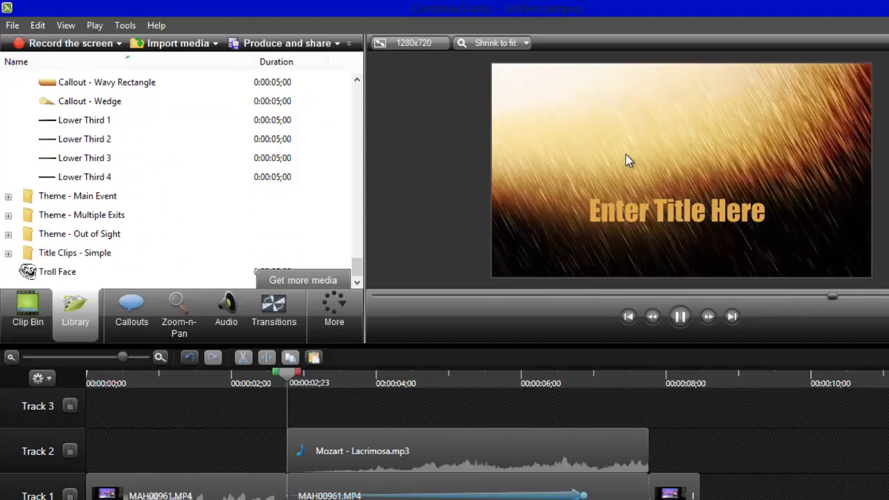
left_click(56, 199)
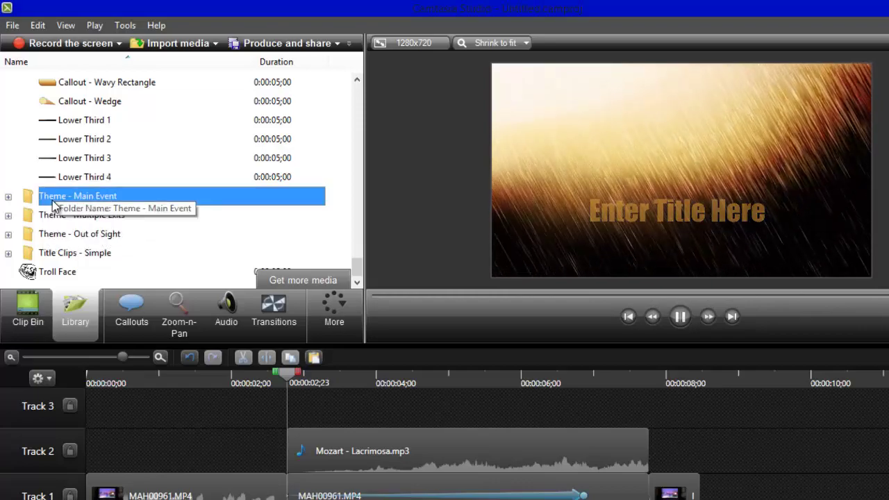
double_click(55, 200)
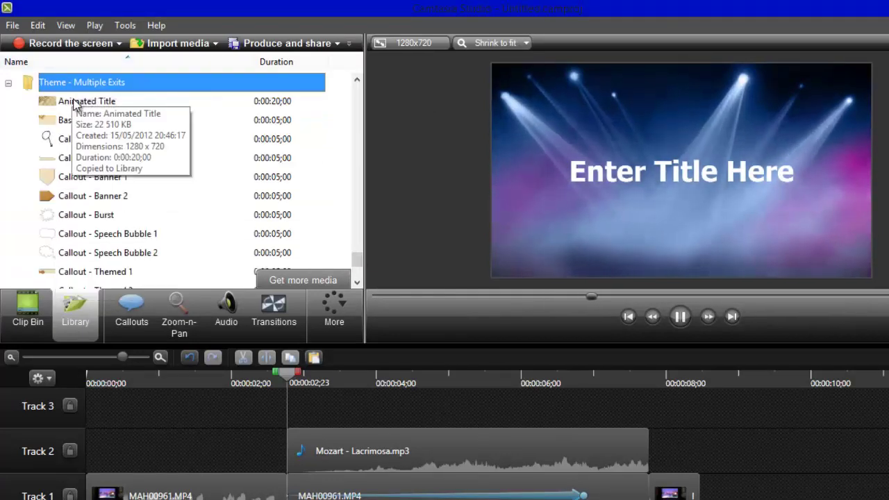
left_click(76, 102)
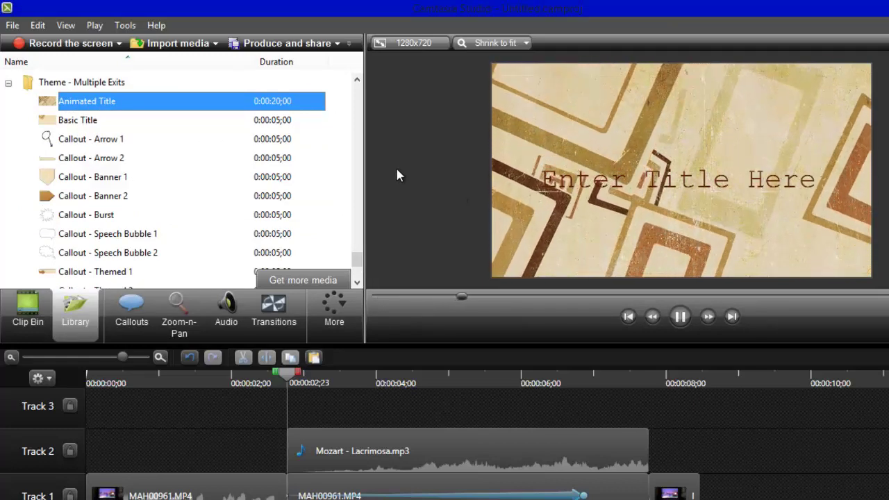
Step: Preview the Animated Title of Theme - Out of Sight and expand the Title Clips - Simple folder
scroll(357, 259, "down", 3)
left_click(77, 268)
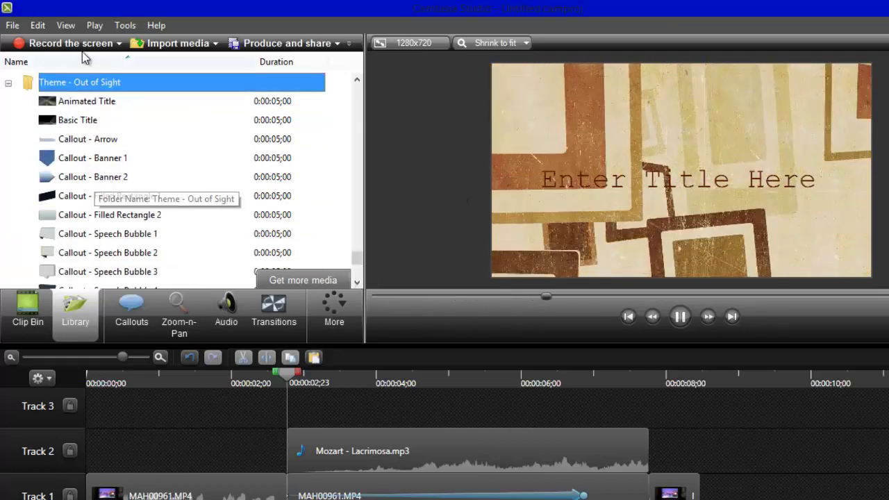
left_click(80, 102)
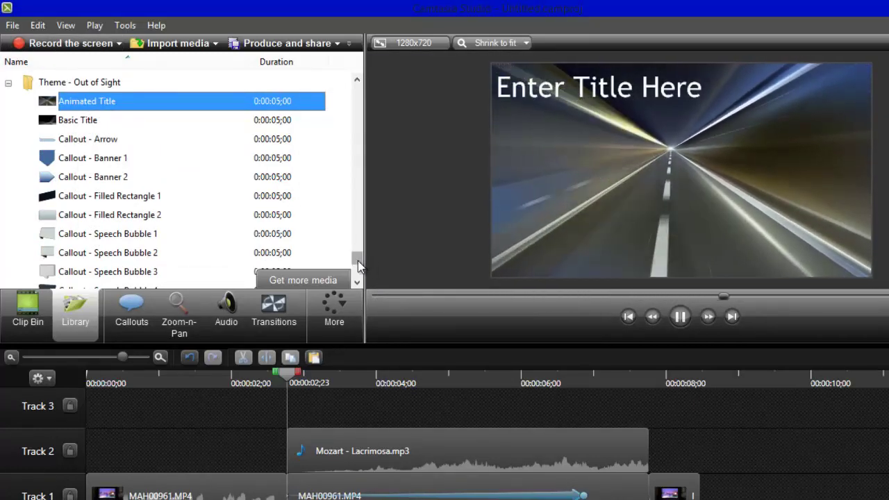
left_click_drag(358, 261, 360, 281)
double_click(66, 254)
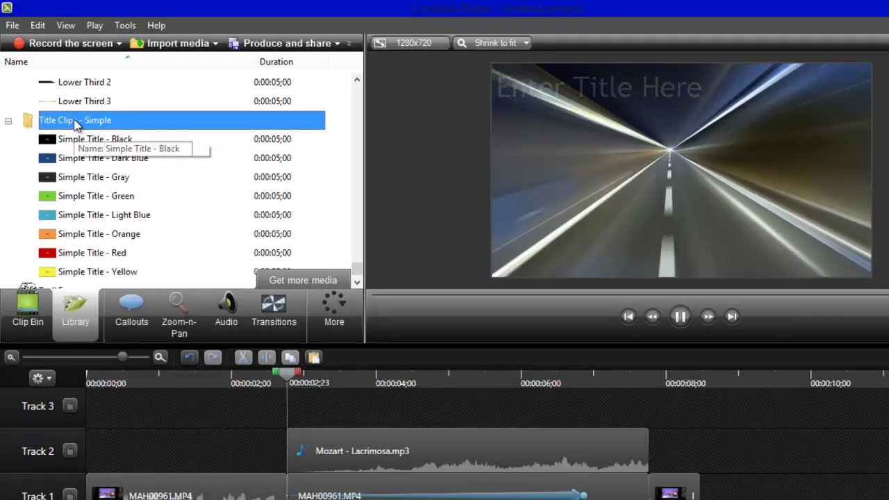
Step: Preview the Animated Titles of Theme - Behind a Cloud and Theme - All Polished
left_click_drag(358, 272, 309, 104)
left_click(54, 160)
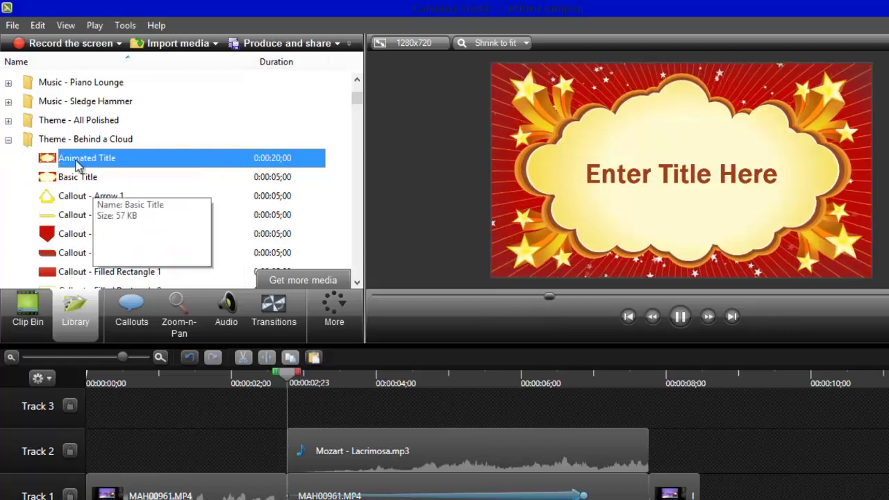
left_click(8, 121)
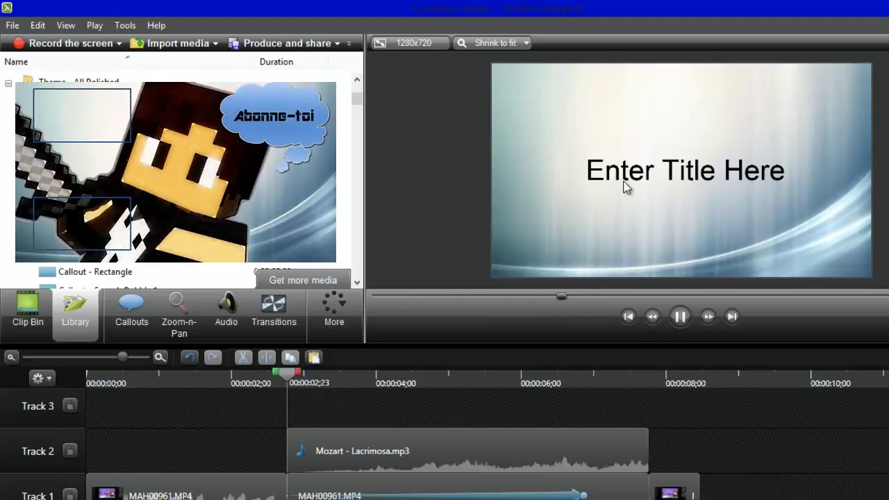
Step: Switch to File Explorer and open a saved Camtasia Studio project from the Montages folder
left_click(528, 495)
left_click(545, 488)
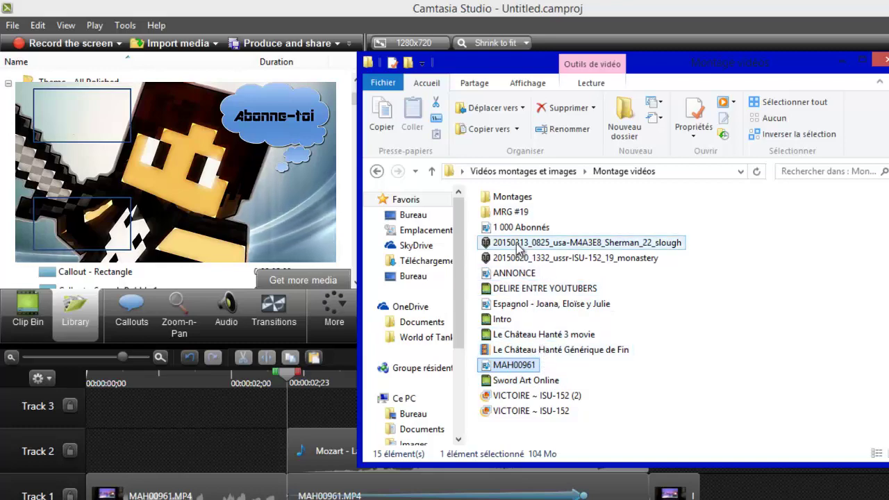
double_click(505, 201)
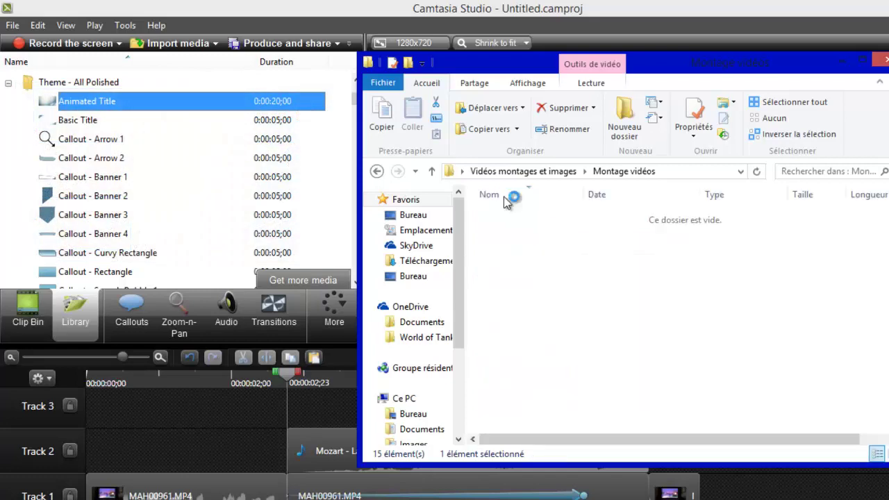
mouse_move(520, 231)
left_mouse_down()
mouse_move(512, 263)
mouse_move(504, 234)
left_mouse_up()
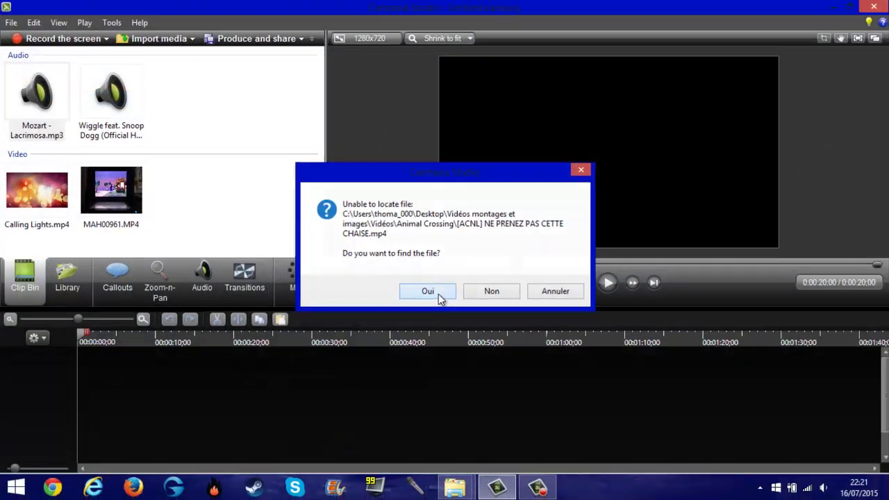
Step: Skip locating the missing Animal Crossing videos and acknowledge the missing-media notice to finish loading the project
left_click(427, 291)
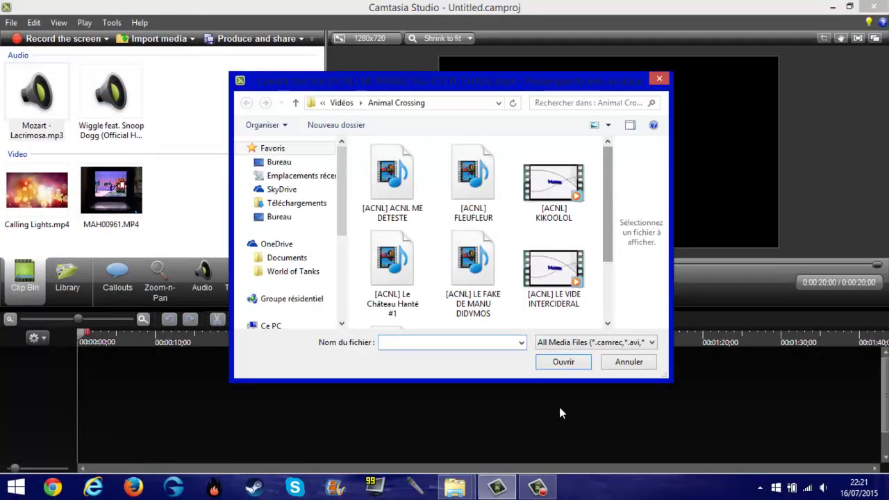
left_click(625, 362)
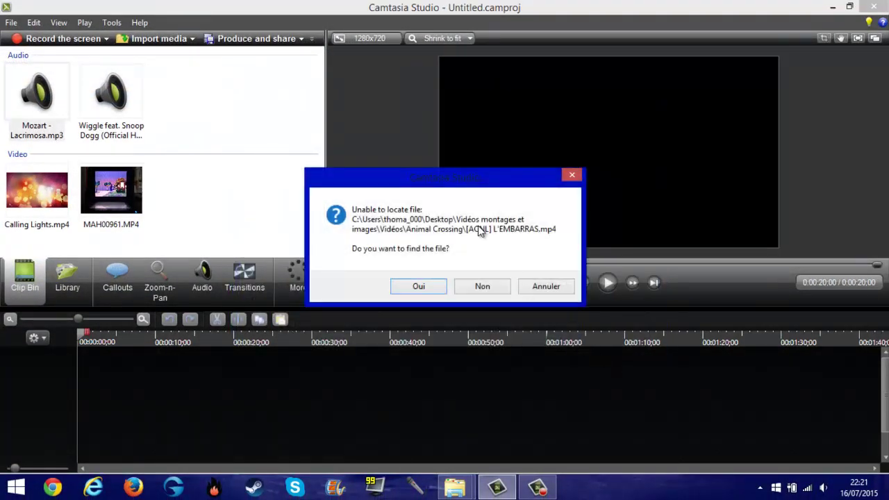
left_click(543, 285)
left_click(546, 285)
left_click(545, 288)
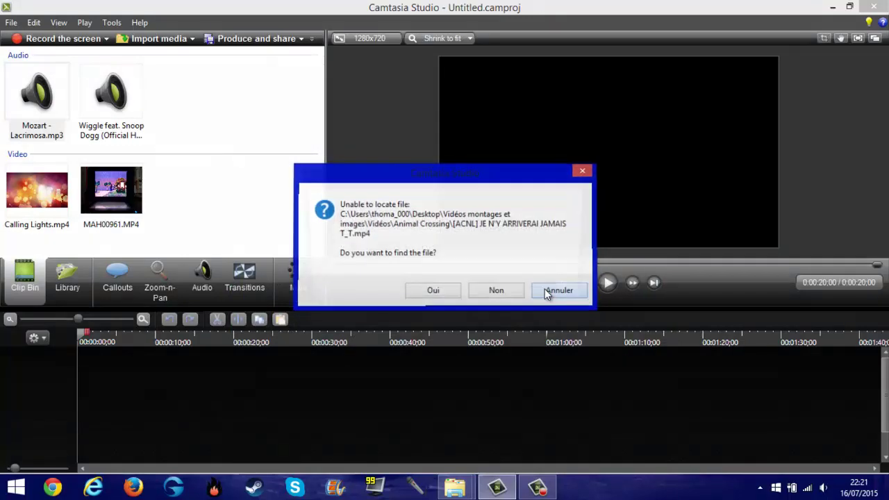
left_click(545, 289)
left_click(546, 288)
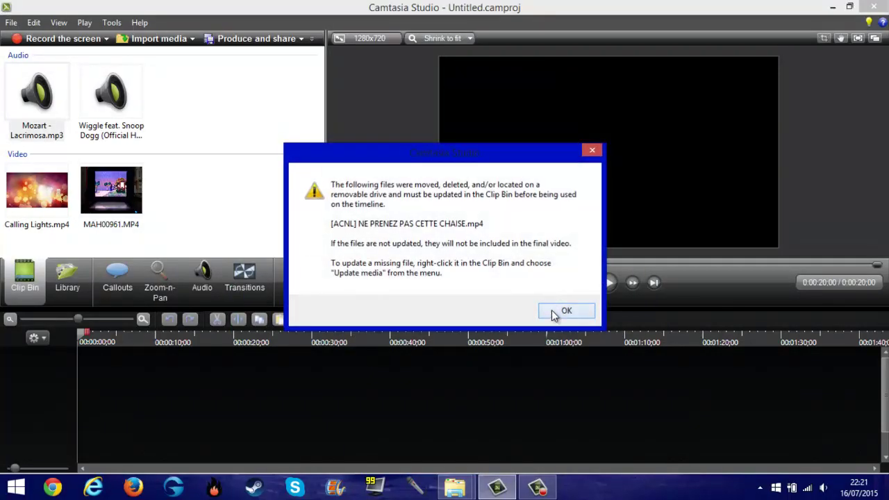
left_click(553, 311)
left_click(545, 273)
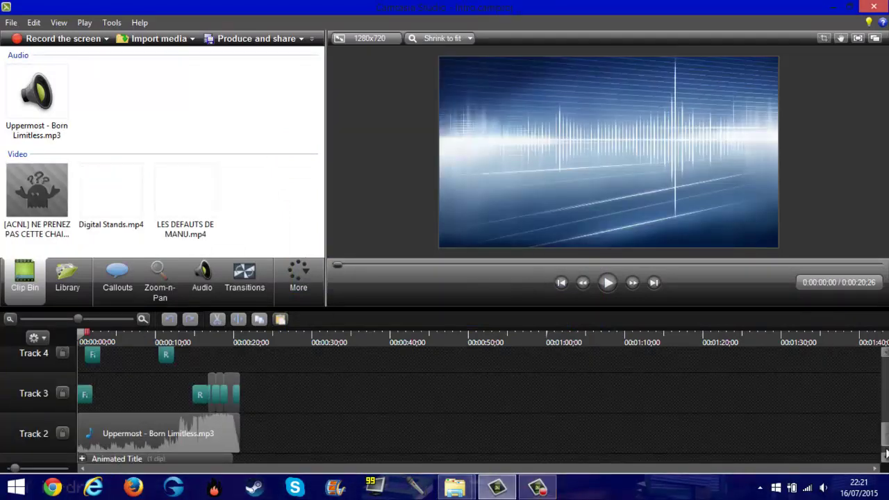
Step: Look through the project's timeline tracks, from the audio and title tracks up to the video clip on Track 10
left_click(885, 455)
scroll(861, 423, "up", 5)
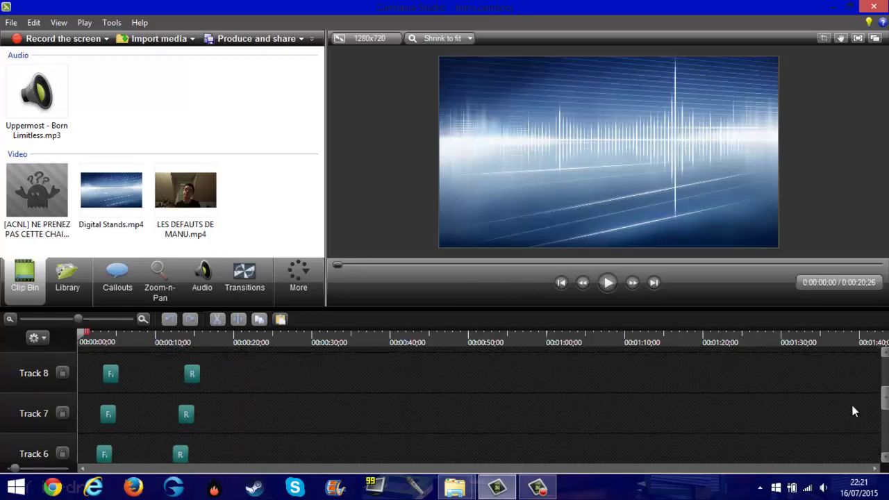
scroll(854, 411, "up", 1)
scroll(181, 405, "up", 2)
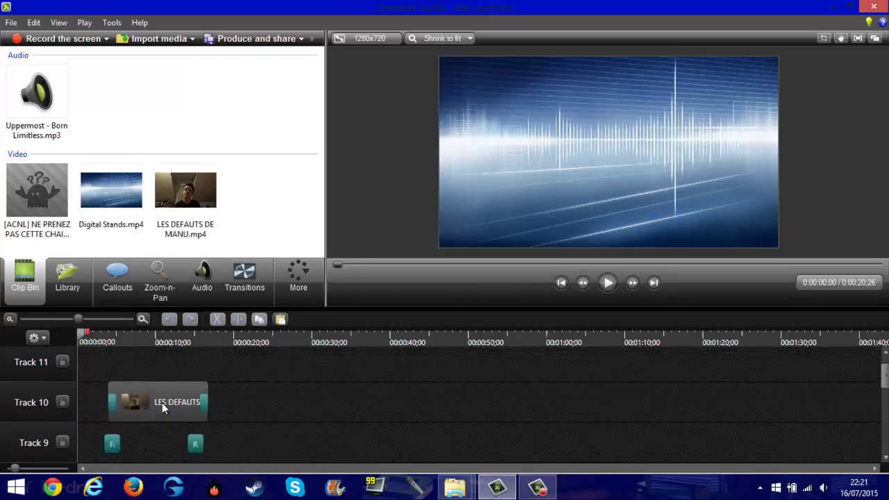
scroll(160, 397, "down", 8)
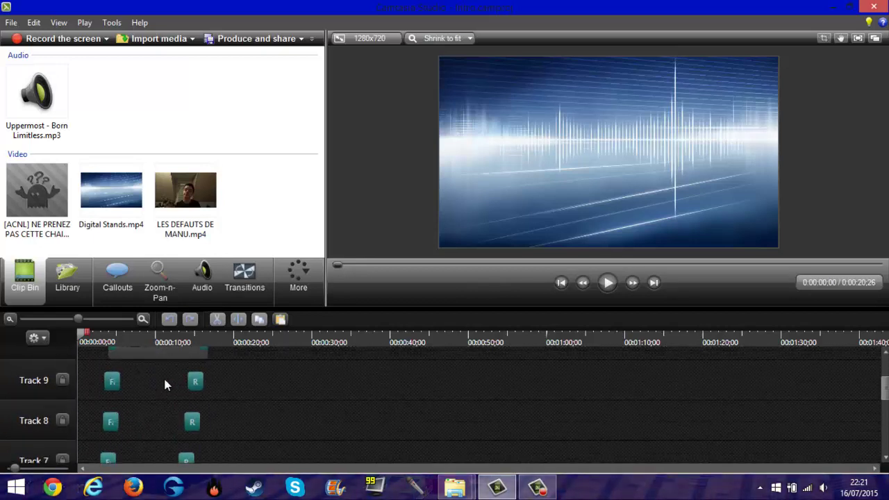
Step: Play the project intro and follow its transitions on the enlarged timeline through the closing text callouts
left_click(143, 318)
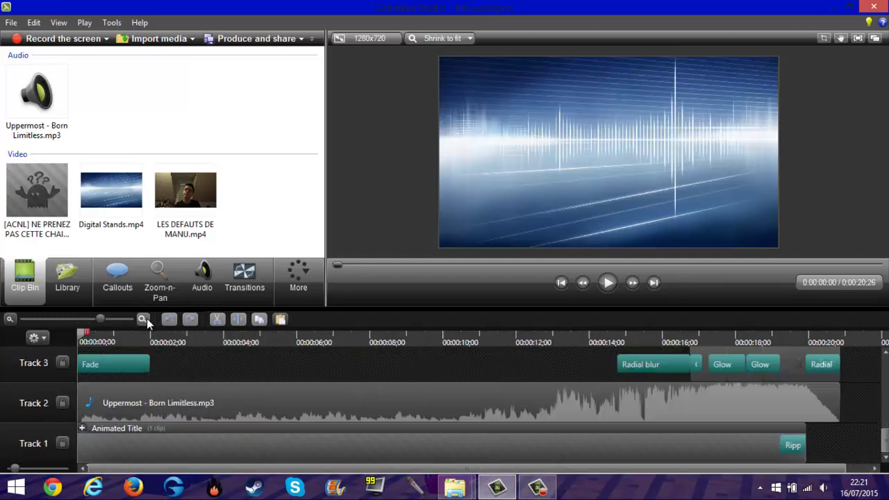
left_click(606, 282)
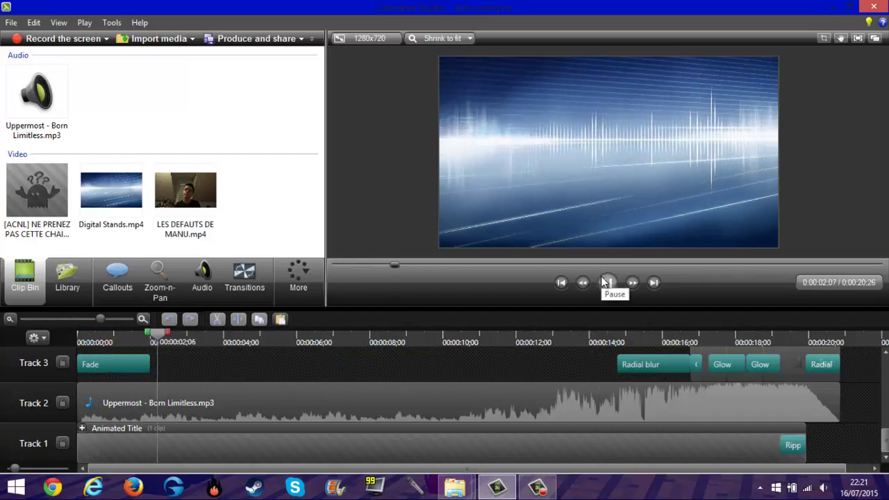
mouse_move(880, 459)
left_mouse_down()
mouse_move(874, 393)
mouse_move(879, 451)
left_mouse_up()
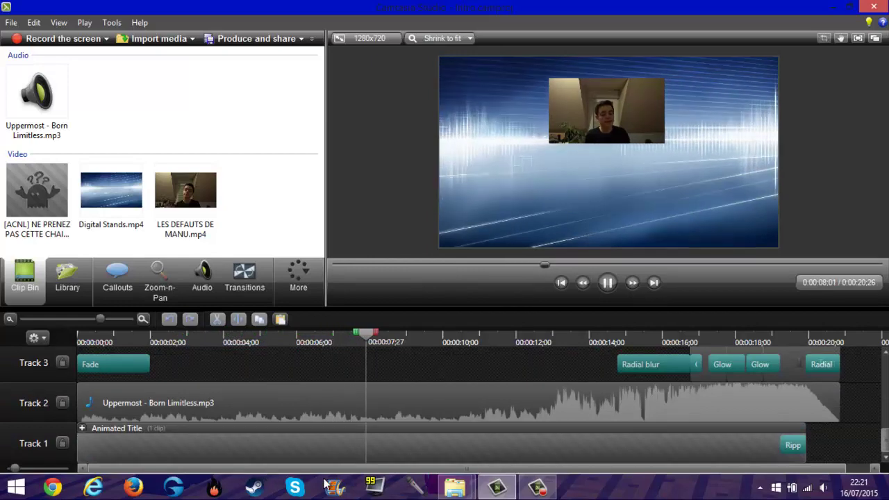
mouse_move(885, 432)
left_mouse_down()
mouse_move(872, 411)
mouse_move(875, 429)
left_mouse_up()
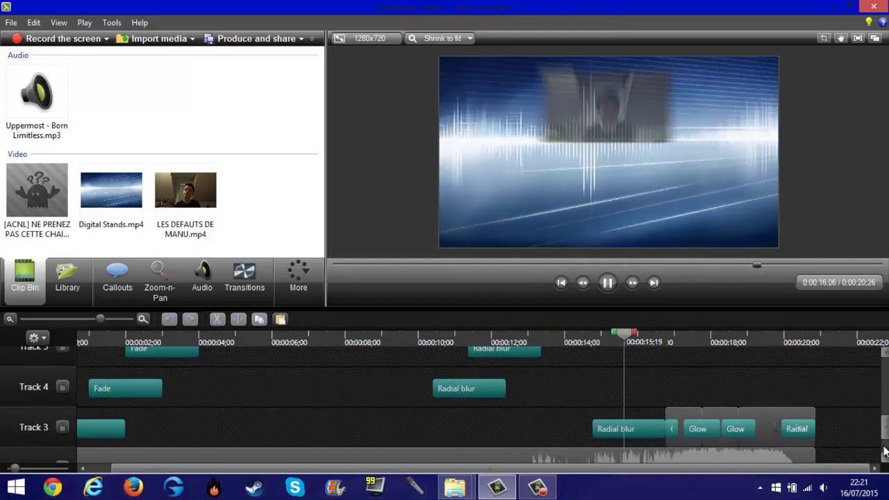
scroll(712, 366, "down", 3)
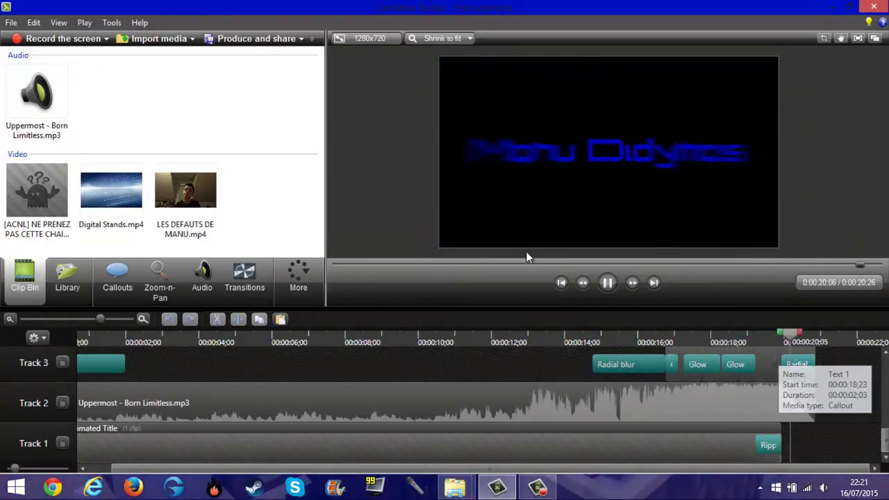
Step: Inspect the white and blue channel-name text callouts on Track 3
left_click(723, 375)
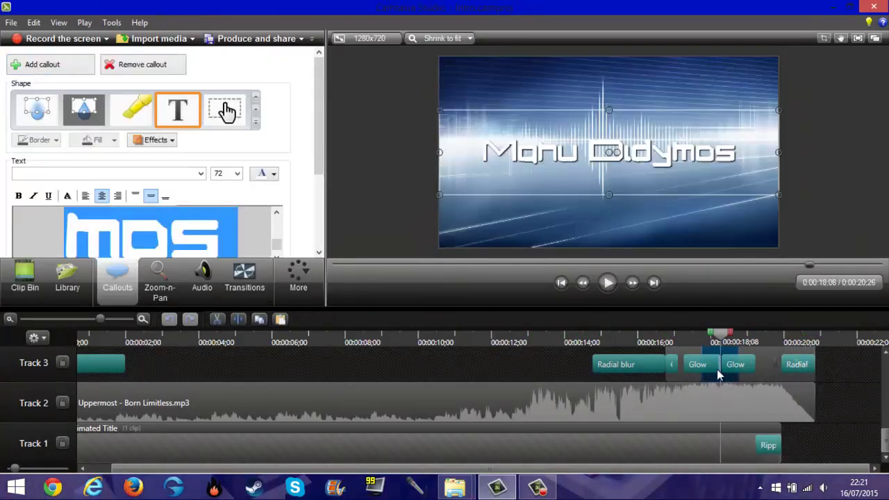
left_click(678, 377)
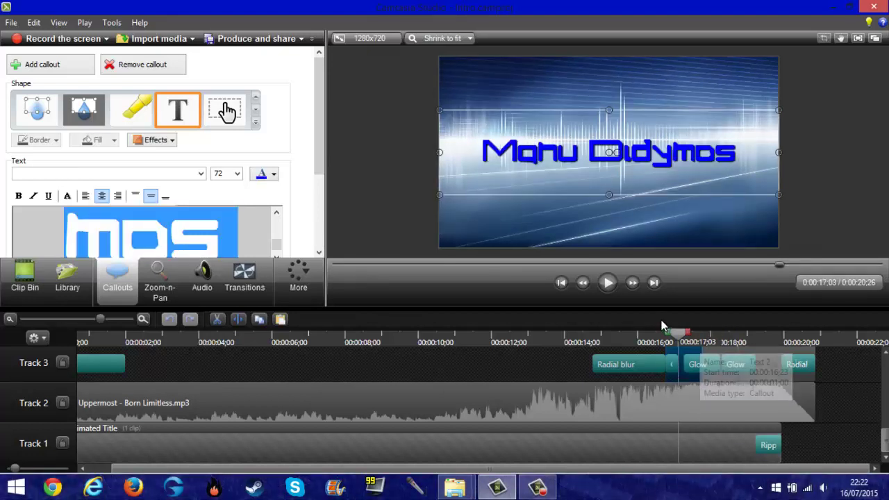
Step: Add an arrow callout, move it to Track 4 and trim its start to 0:00:16;23
scroll(691, 347, "up", 5)
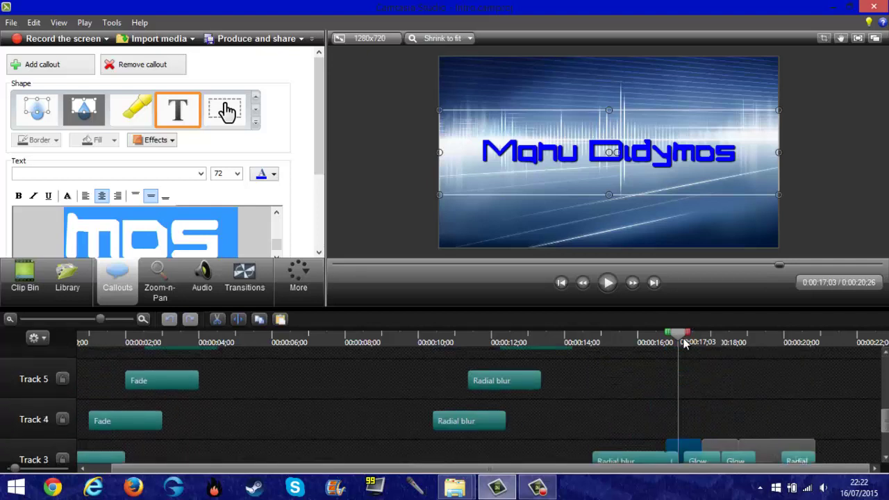
left_click(666, 341)
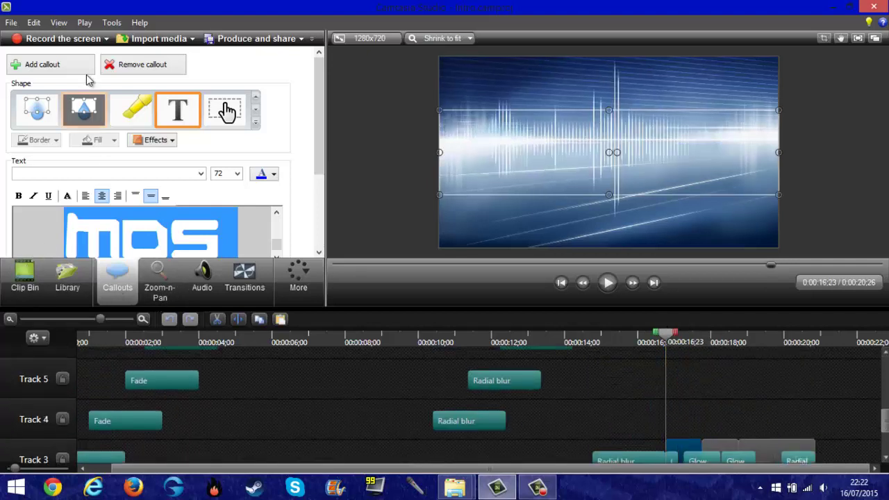
left_click(68, 69)
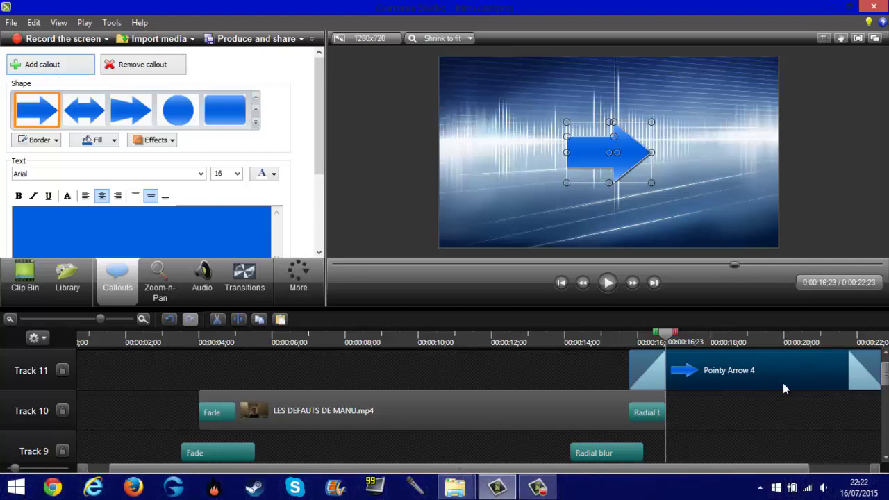
left_click_drag(687, 370, 772, 401)
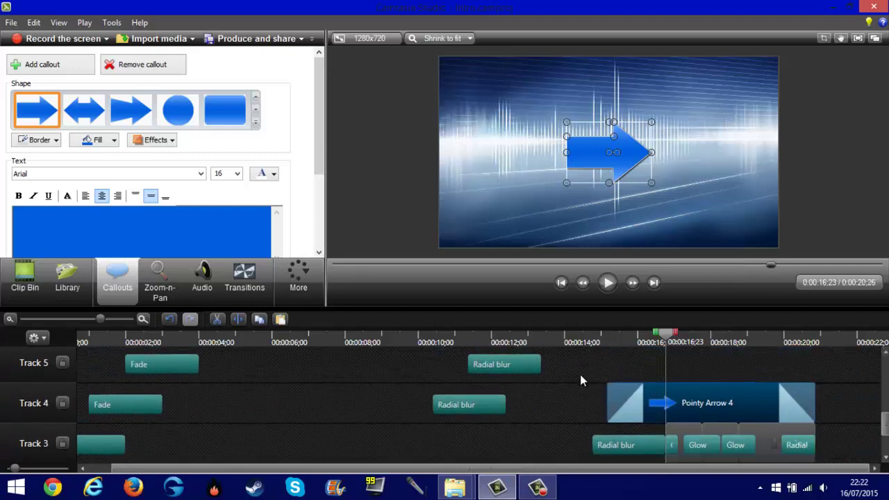
left_click(604, 392)
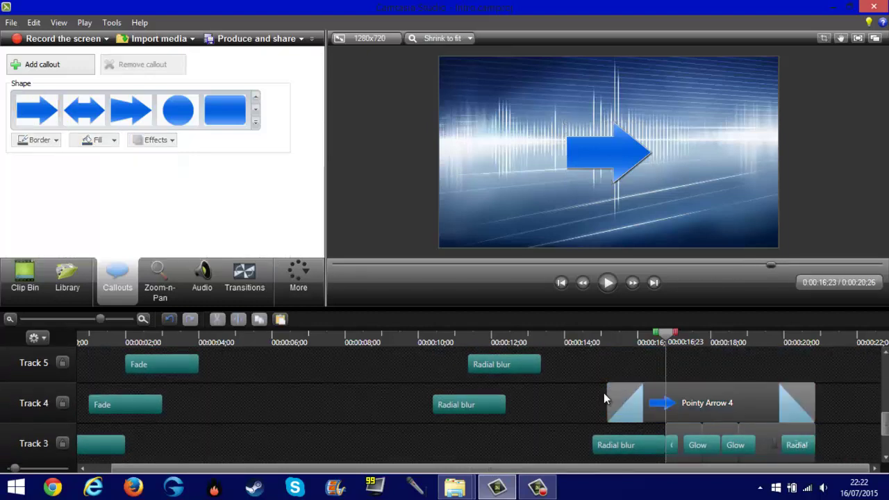
left_click_drag(622, 397, 681, 397)
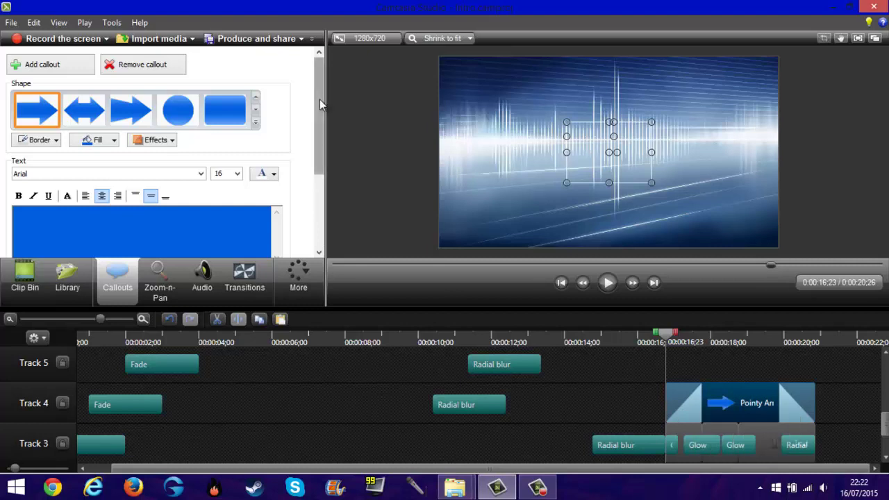
Step: Set the arrow callout's fade in and fade out to 0 sec and move its start to 0:00:16;23
left_click_drag(319, 99, 336, 177)
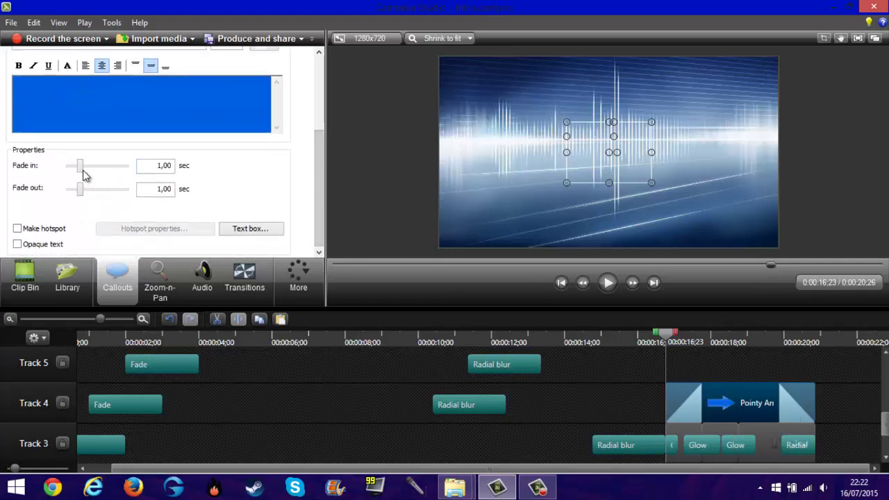
left_click_drag(82, 166, 48, 163)
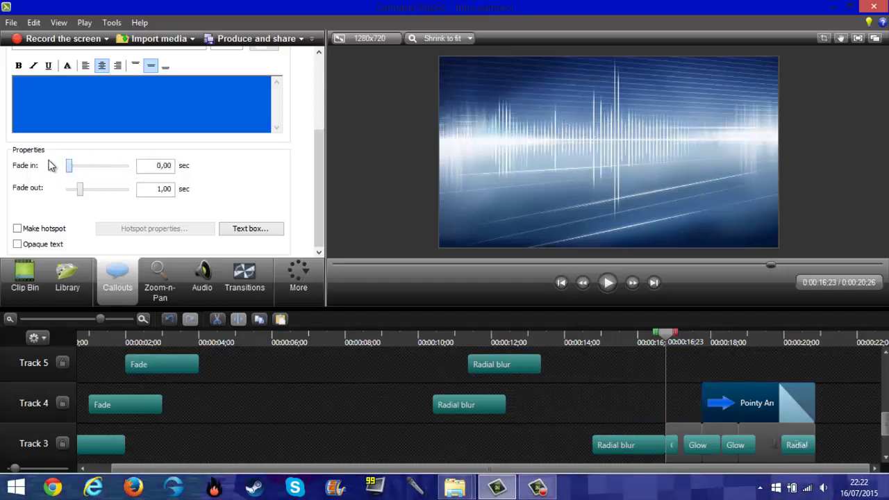
left_click_drag(79, 193, 50, 190)
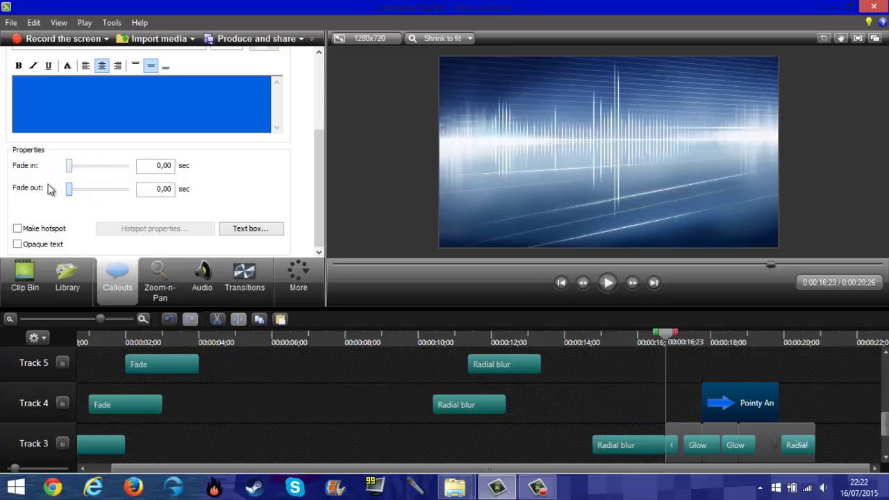
mouse_move(727, 403)
left_mouse_down()
mouse_move(683, 402)
mouse_move(752, 403)
mouse_move(737, 404)
left_mouse_up()
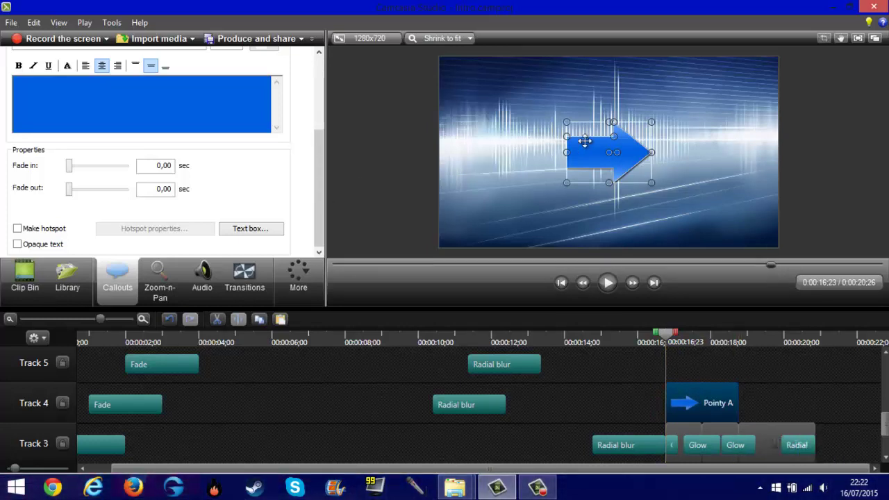
Step: Change the arrow callout to the special Text shape and widen its text box to the full frame width
left_click_drag(316, 141, 309, 64)
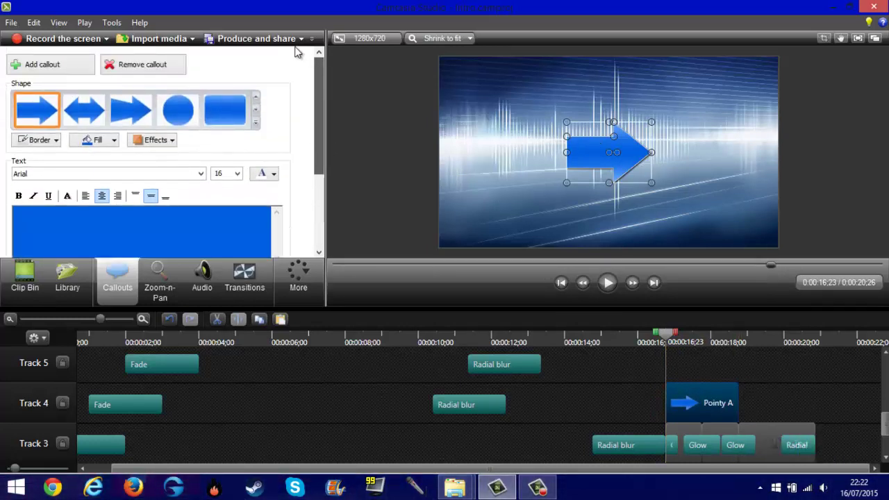
left_click(256, 124)
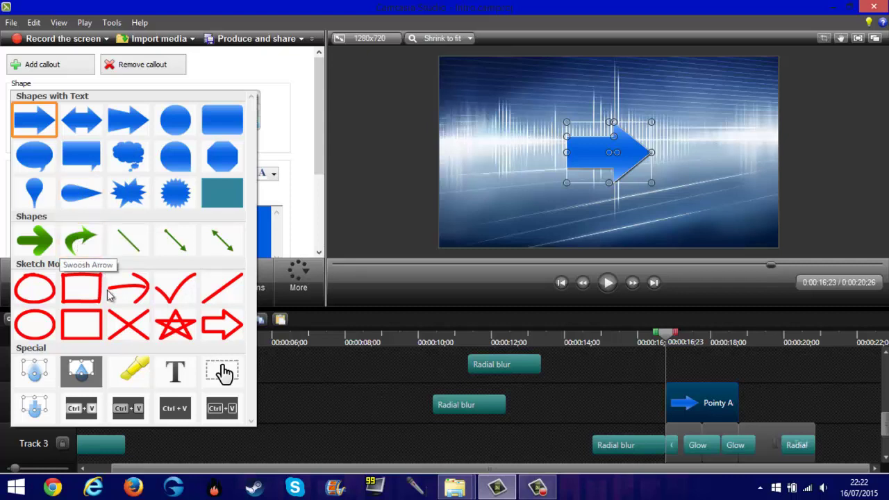
left_click(177, 377)
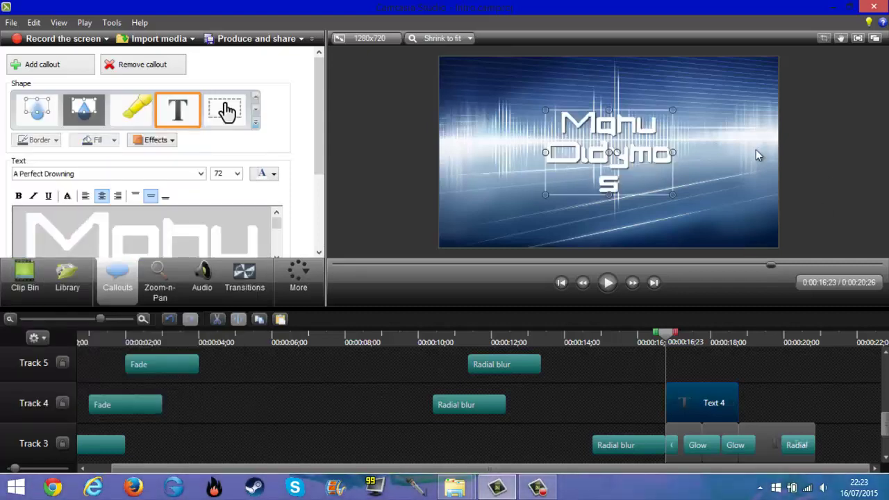
left_click_drag(672, 151, 742, 163)
left_click_drag(544, 154, 439, 152)
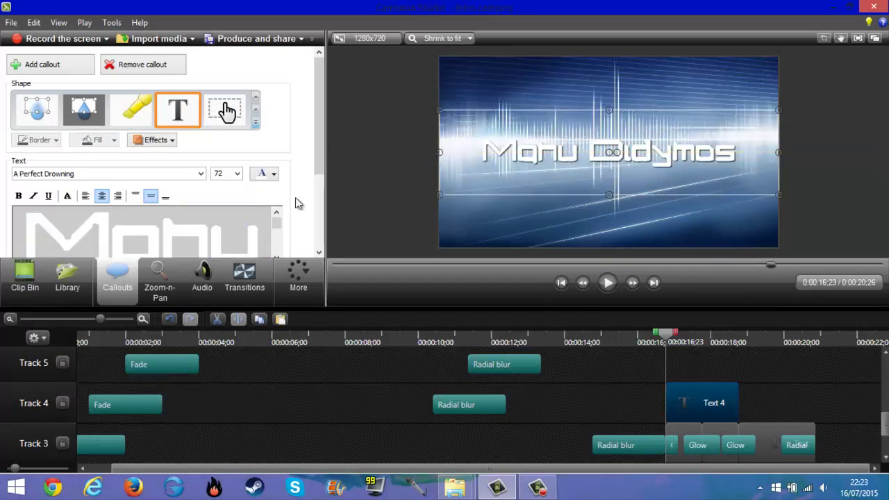
Step: Set the font of the callout's whole text to Academic M54
scroll(316, 150, "down", 2)
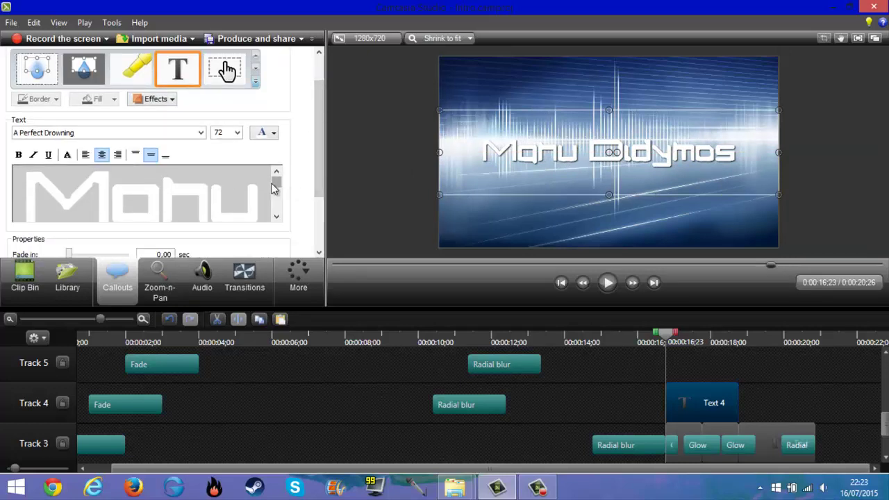
left_click(48, 132)
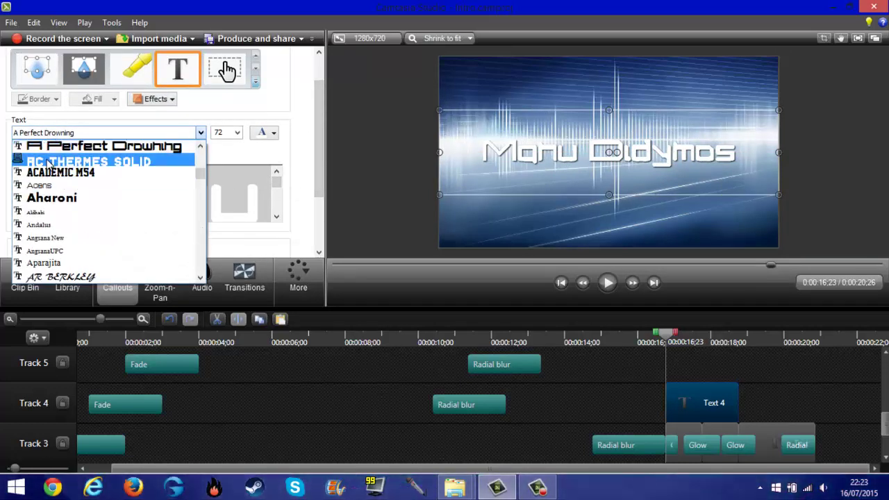
left_click(63, 132)
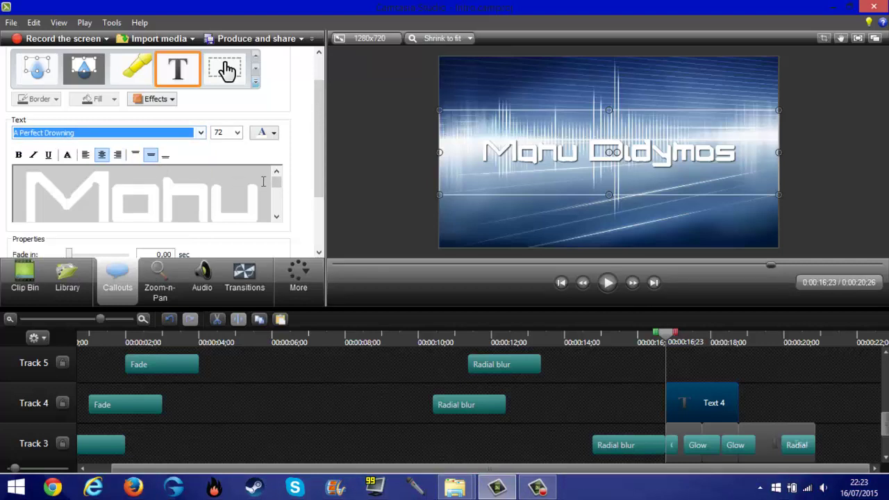
scroll(264, 181, "down", 3)
left_click_drag(219, 204, 69, 99)
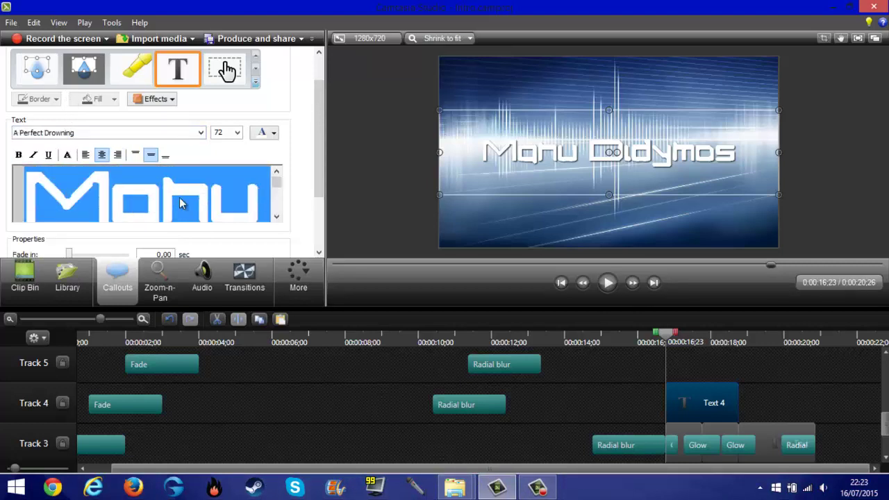
left_click_drag(277, 186, 267, 165)
left_click(201, 133)
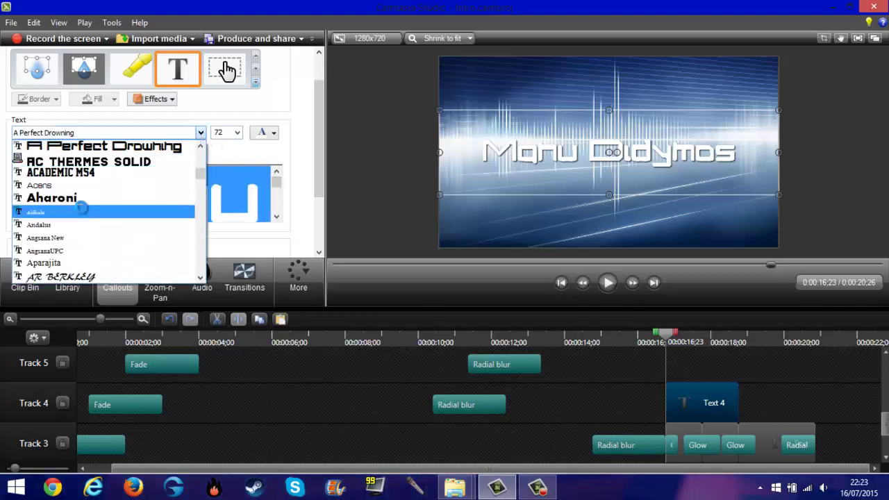
left_click(71, 173)
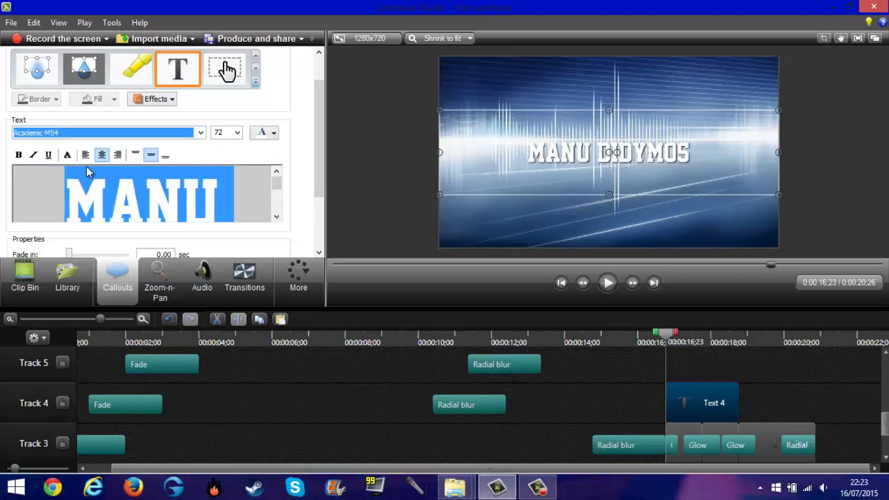
Step: Set the font of only the first word of the callout text to Aharoni
left_click(237, 208)
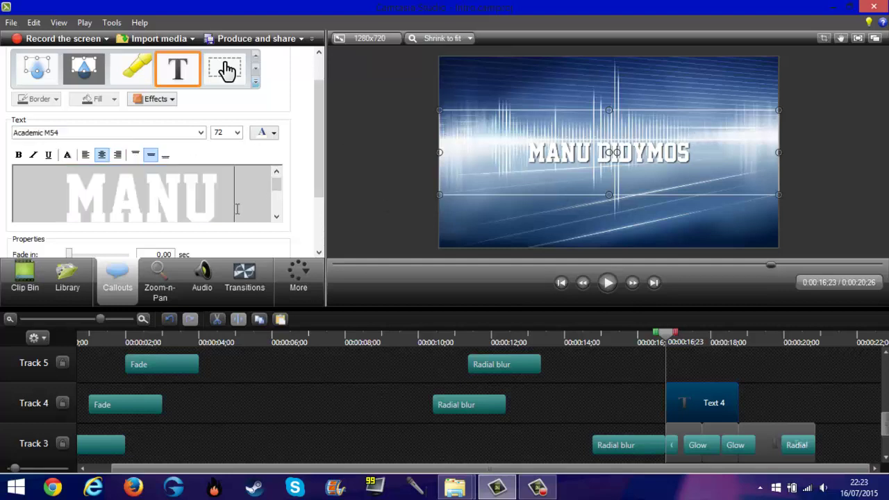
left_click_drag(224, 206, 82, 197)
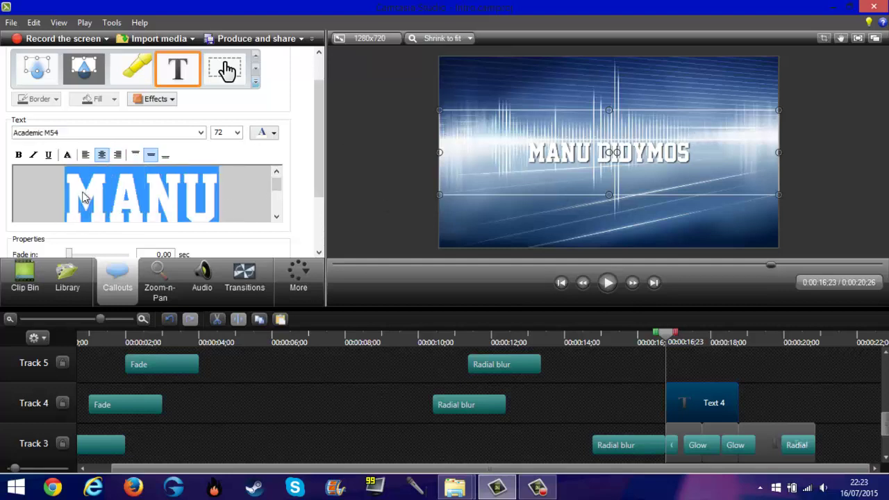
left_click(116, 135)
left_click(111, 159)
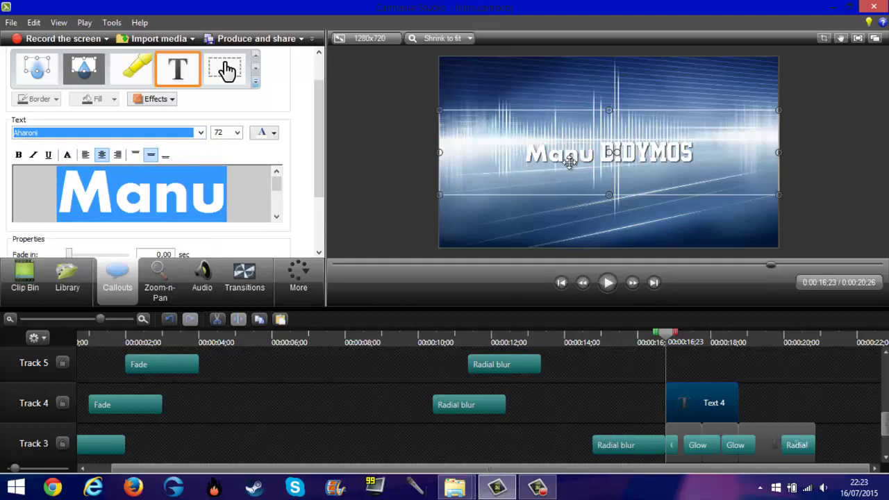
Step: Deselect the first word and choose Angsana New as the font without any text selected
left_click(303, 189)
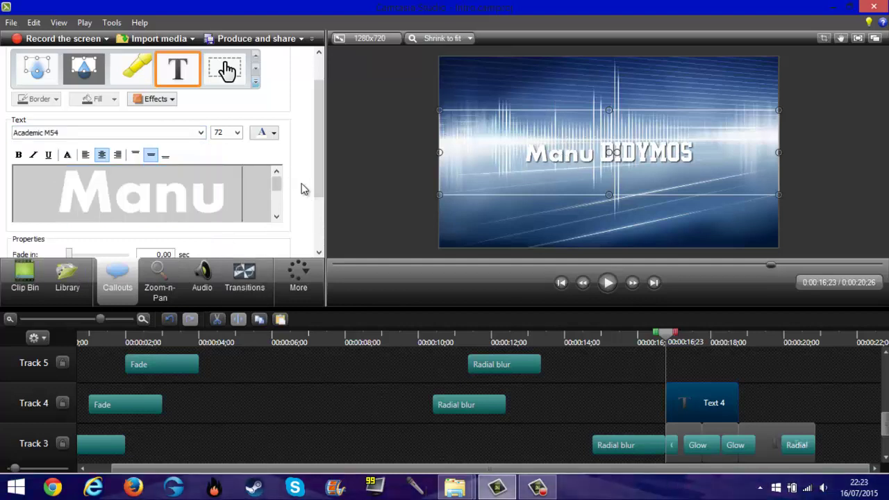
left_click(200, 132)
left_click(109, 204)
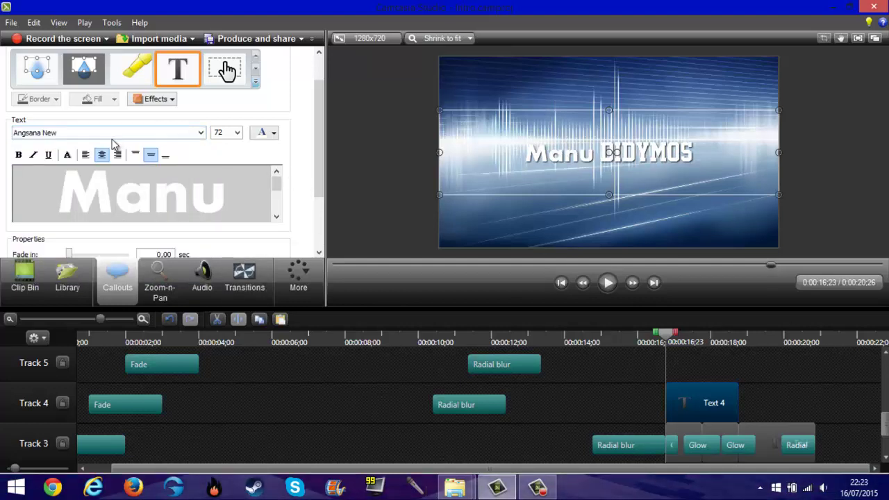
Step: Try other fonts with no callout text selected, ending on AR DESTINE
left_click(200, 132)
left_click(78, 231)
left_click(200, 132)
left_click(195, 146)
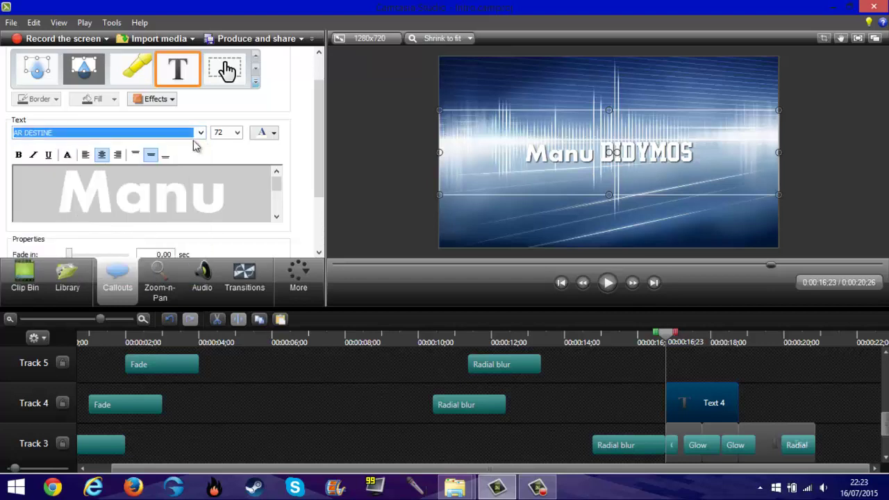
Step: Try several font sizes with no callout text selected, including 20, 14 and 48, and end on 72
left_click(237, 132)
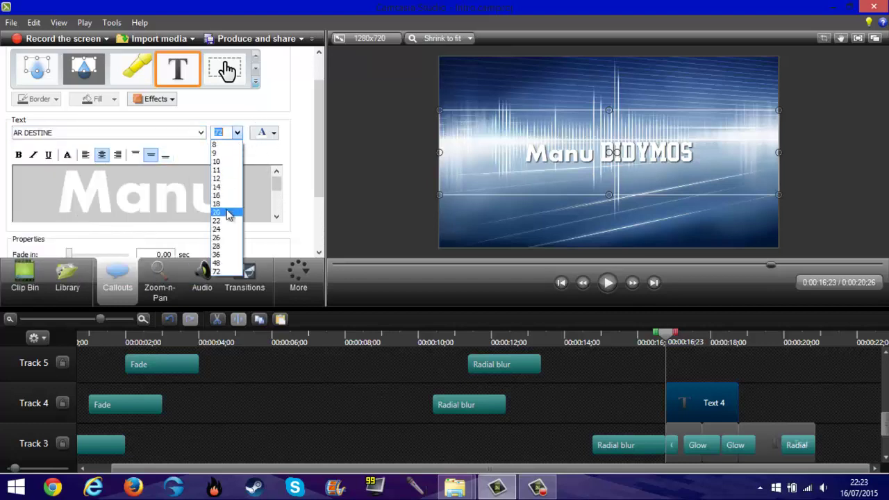
left_click(217, 212)
left_click(237, 132)
left_click(218, 161)
left_click(237, 132)
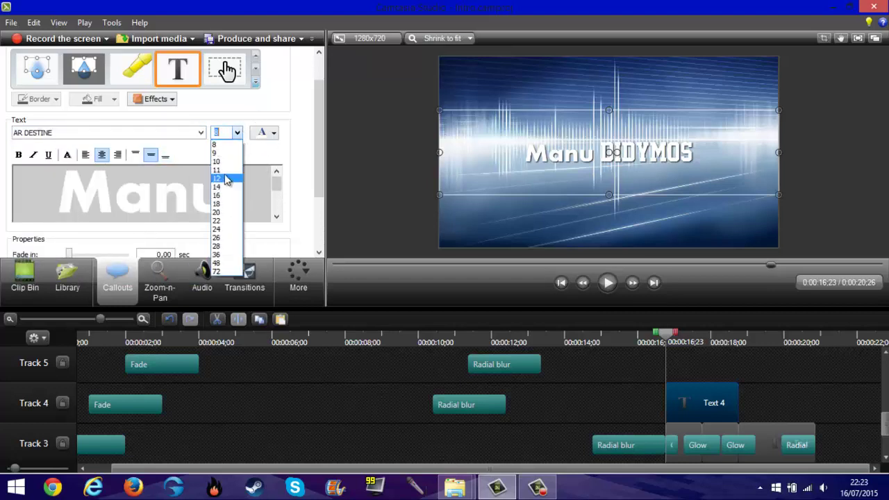
left_click(216, 152)
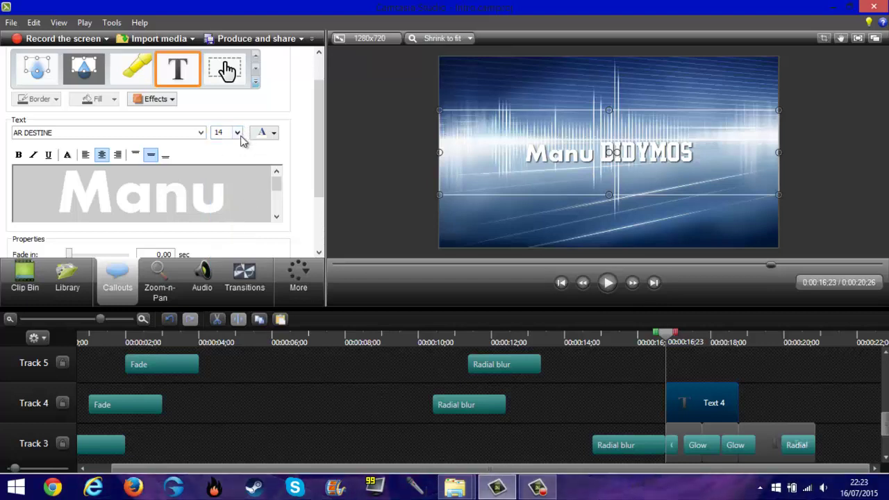
left_click(237, 131)
left_click(217, 263)
left_click(237, 132)
left_click(218, 272)
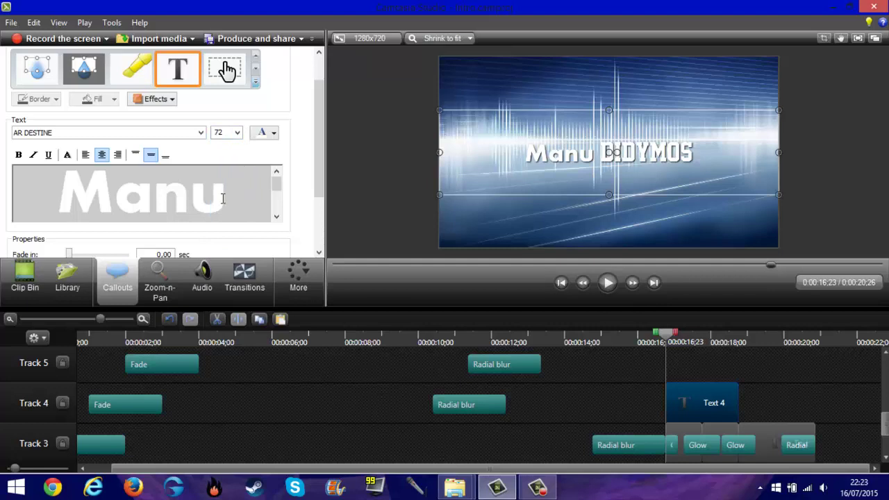
Step: Try font sizes 80 and 801 on only the first word of the callout text, and settle on 99
left_click_drag(223, 199, 55, 200)
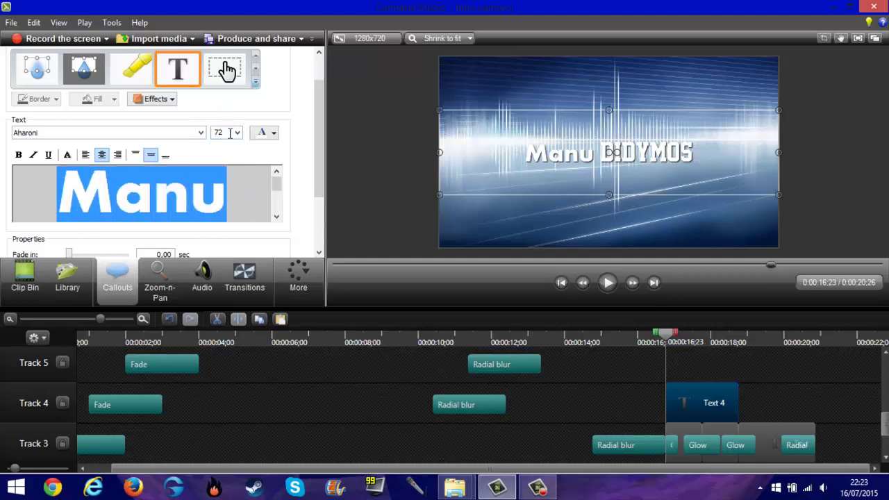
left_click(237, 132)
left_click(224, 131)
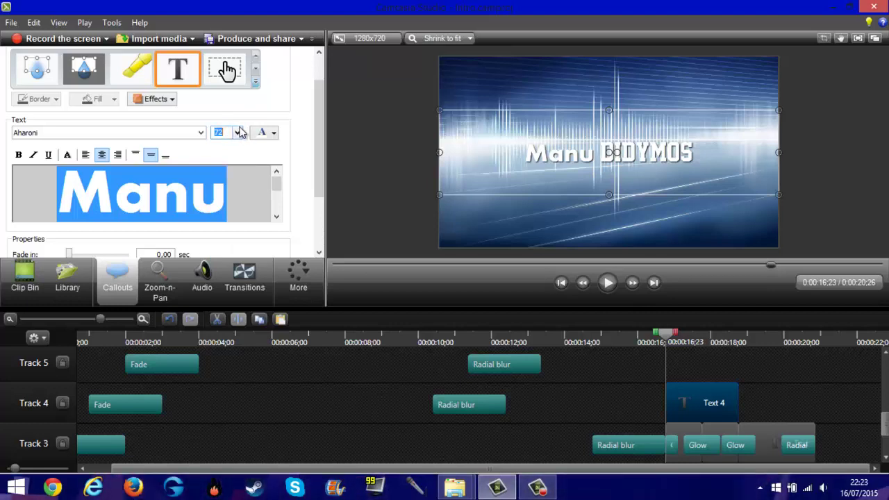
type("80")
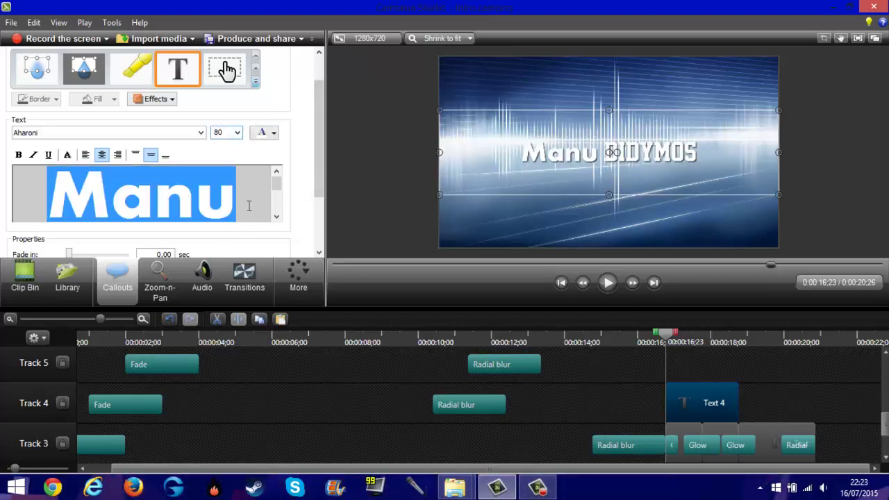
type("1")
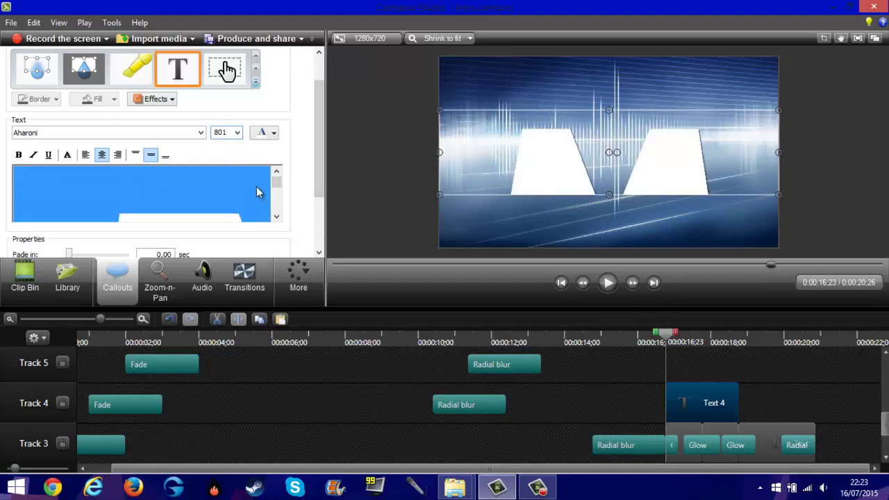
key("BackSpace")
key("BackSpace")
key("BackSpace")
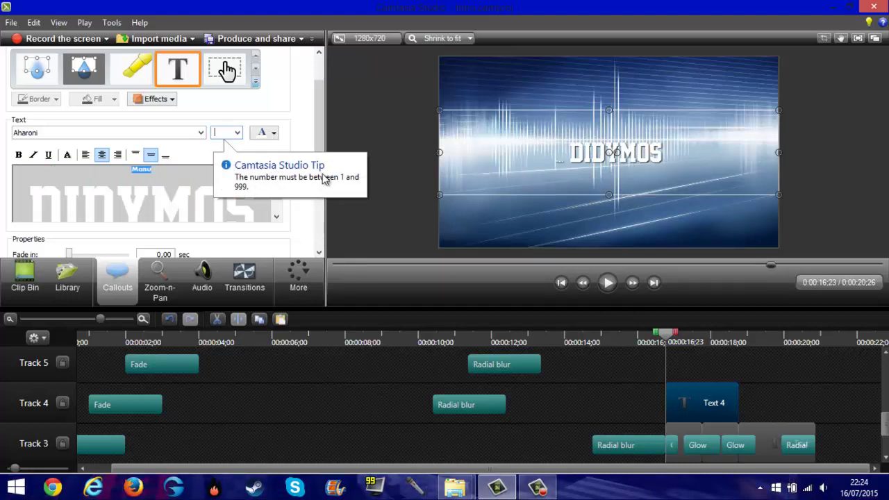
type("99")
key("Return")
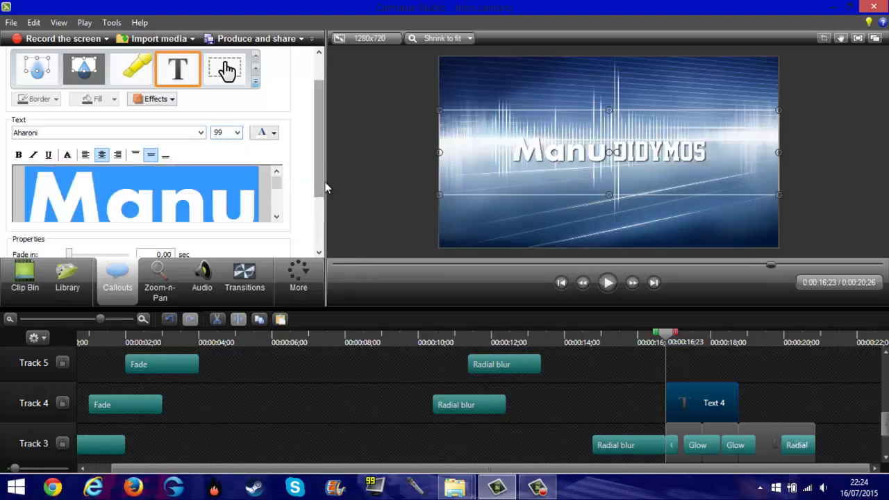
Step: View the media in the Clip Bin and return to the settings of the Text 4 callout
left_click(374, 112)
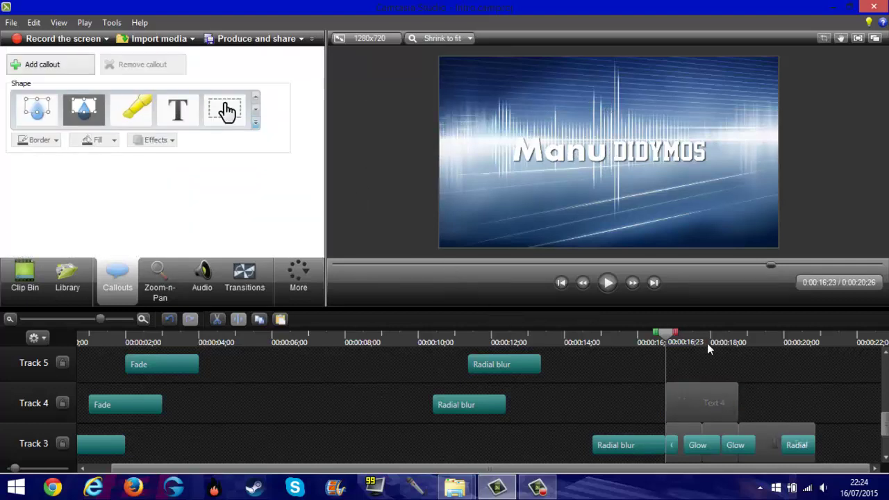
left_click(24, 277)
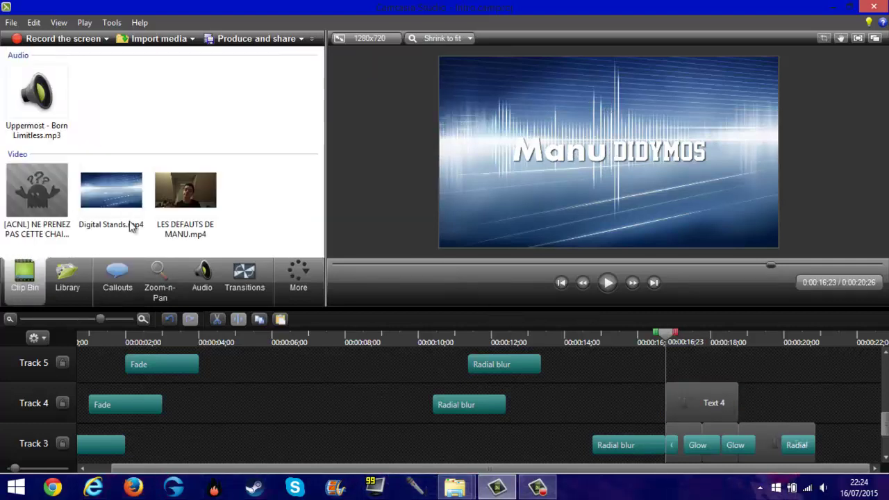
left_click(117, 278)
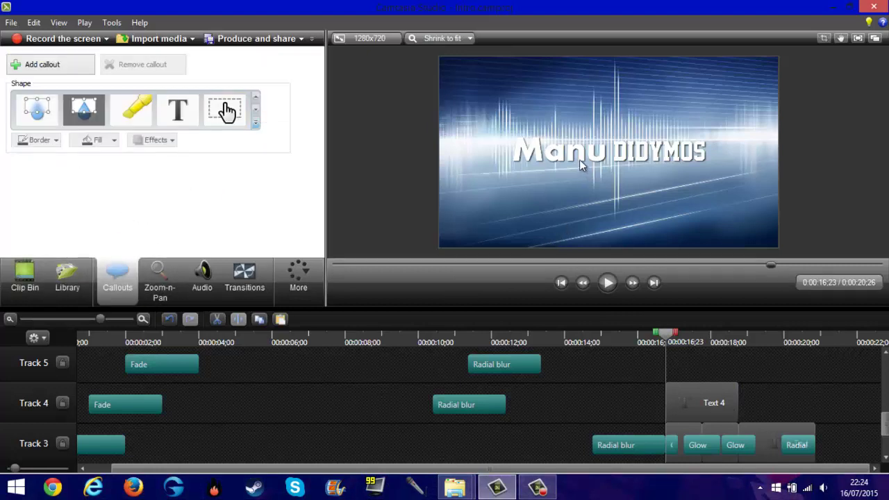
left_click(699, 403)
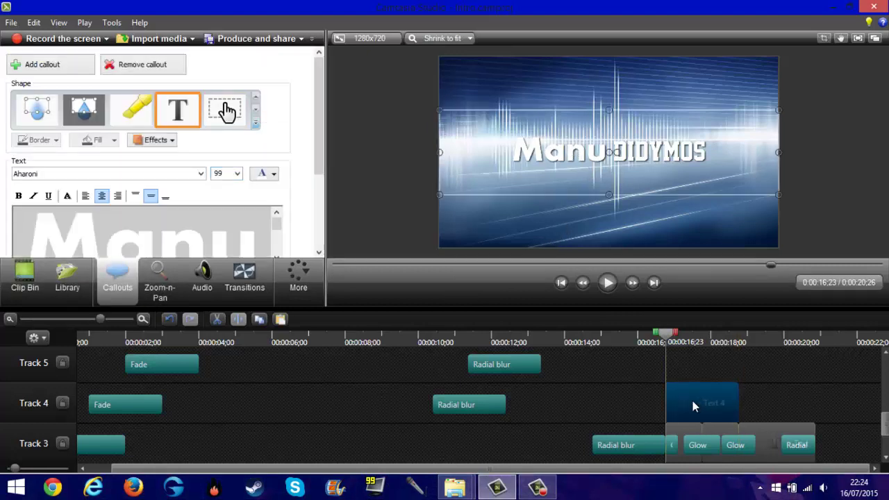
Step: Apply the second Style effect to the Text 4 callout and review its remaining effect options
left_click(596, 397)
left_click(594, 151)
scroll(276, 228, "down", 2)
scroll(276, 227, "up", 2)
left_click_drag(317, 124, 335, 191)
scroll(208, 153, "up", 5)
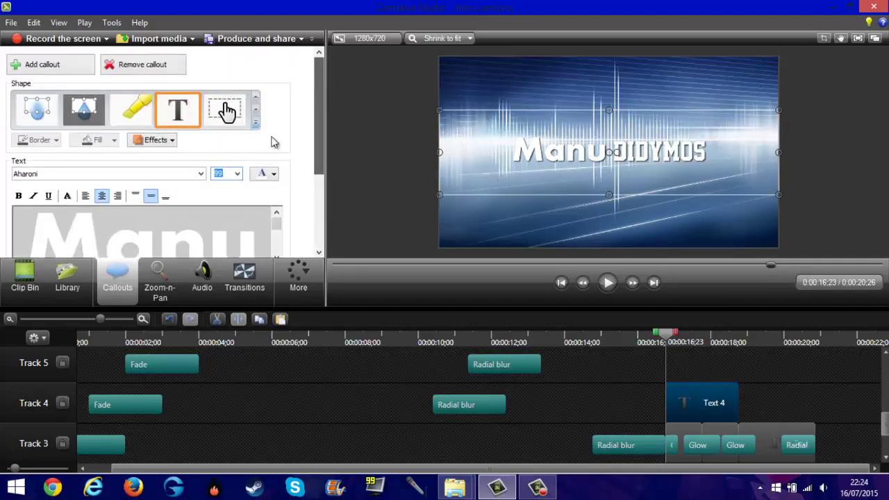
left_click(155, 140)
mouse_move(174, 172)
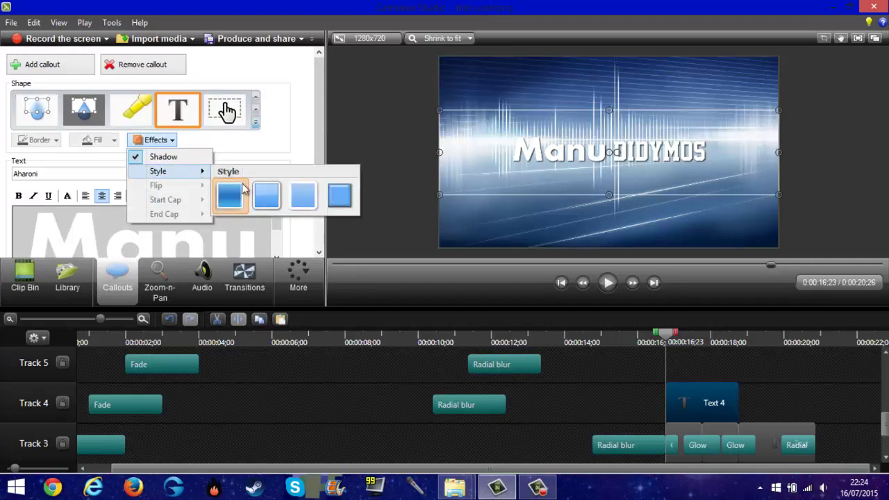
left_click(267, 201)
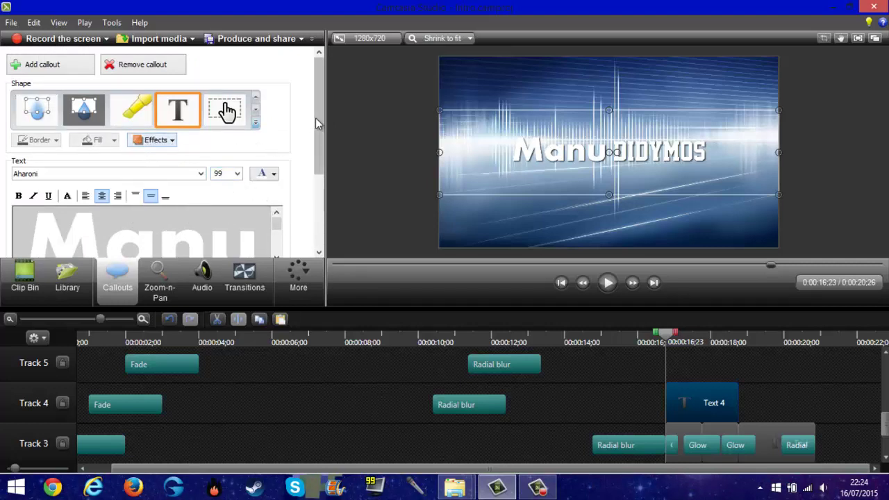
left_click(161, 141)
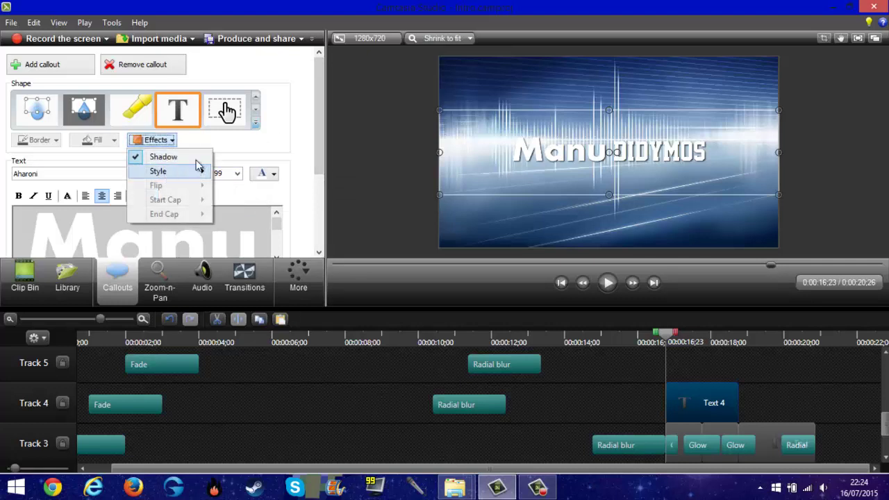
left_click(314, 109)
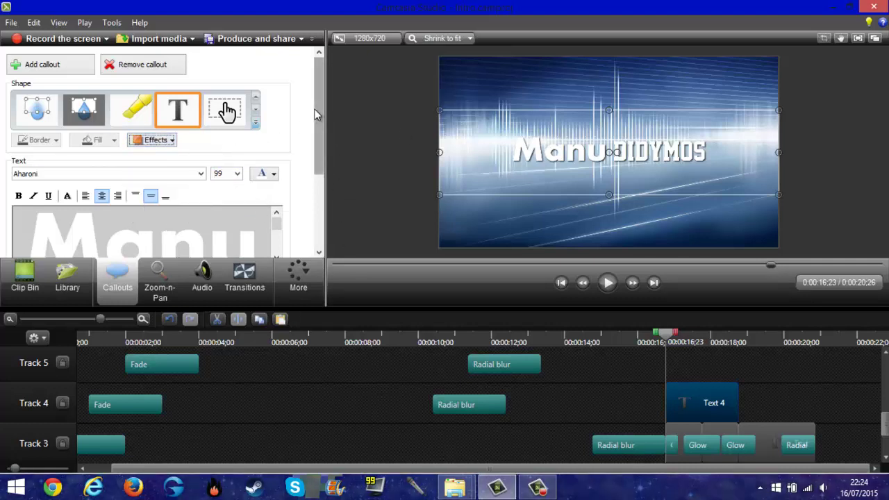
Step: Delete the two text callouts on Track 3 that lie directly beneath the Text 4 callout
mouse_move(666, 342)
left_mouse_down()
mouse_move(631, 342)
mouse_move(665, 342)
left_mouse_up()
left_click(723, 431)
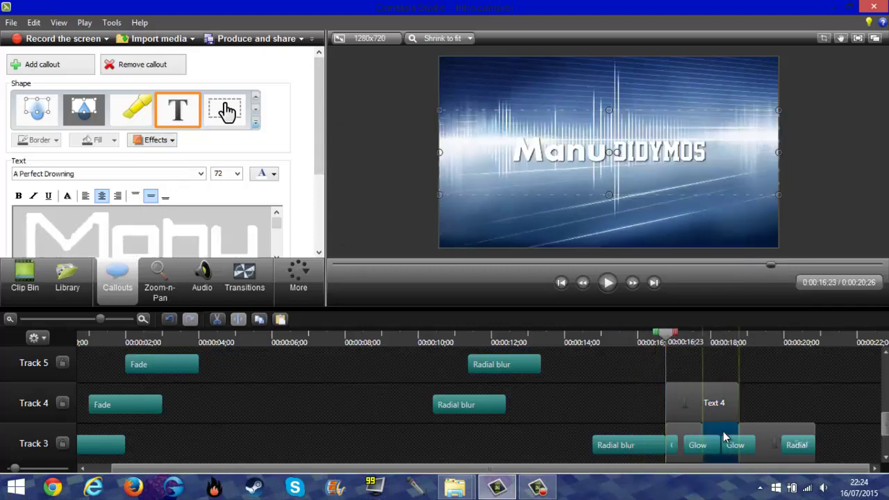
left_click(691, 426)
key("Delete")
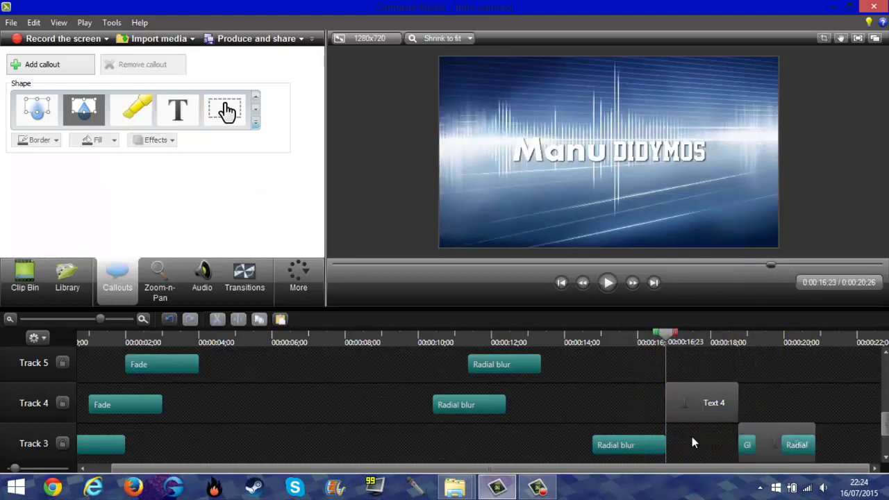
Step: Move the Text 4 callout from Track 4 into the gap on Track 3 and extend its start to an earlier time
key("ctrl+z")
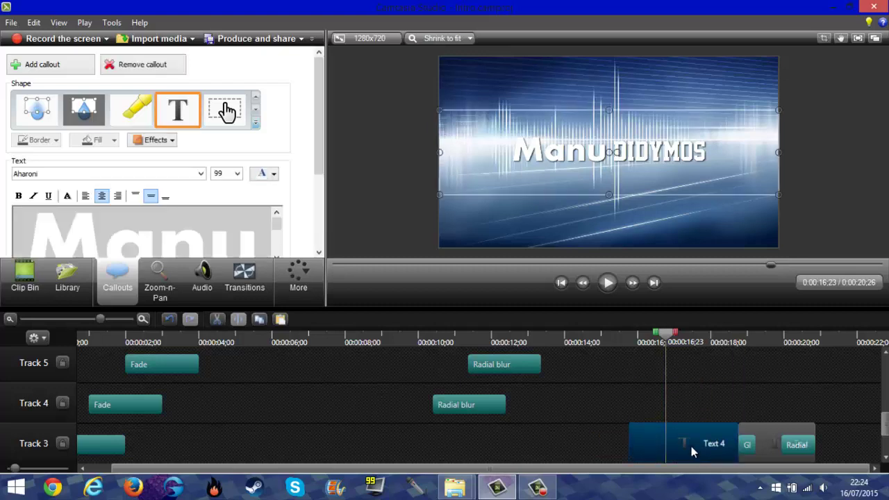
left_click(698, 448)
scroll(803, 400, "down", 3)
scroll(833, 410, "up", 4)
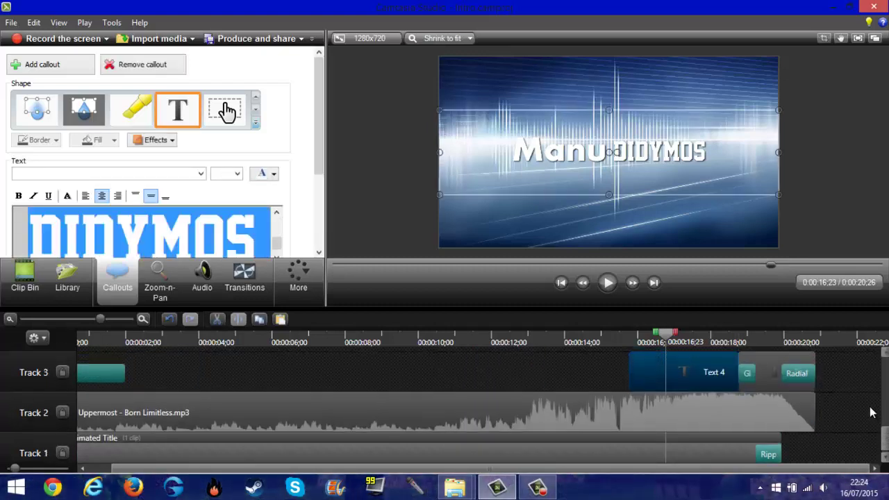
left_click(874, 418)
scroll(733, 382, "down", 2)
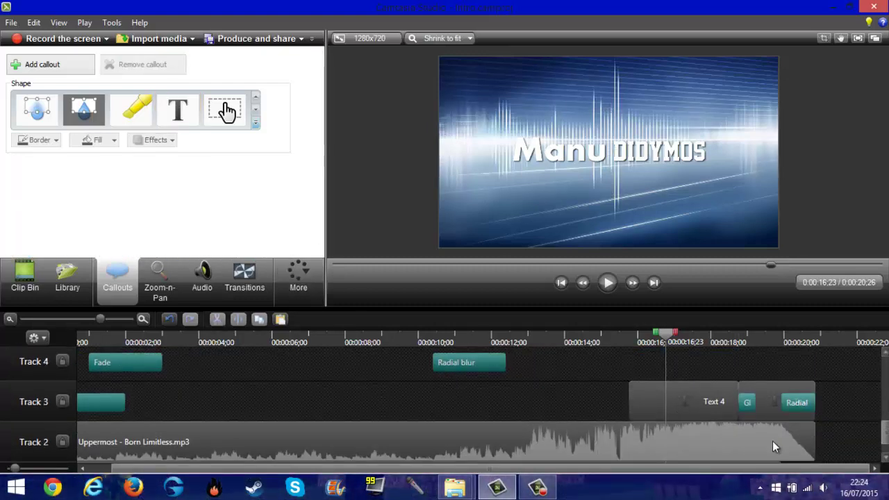
Step: Split the Text 4 callout on Track 3 at 0:00:17;10
left_click(698, 401)
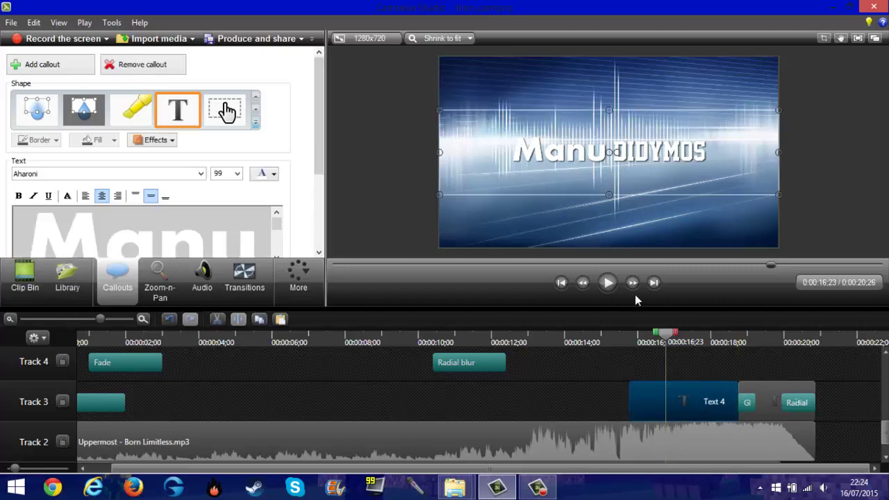
left_click_drag(675, 336, 696, 343)
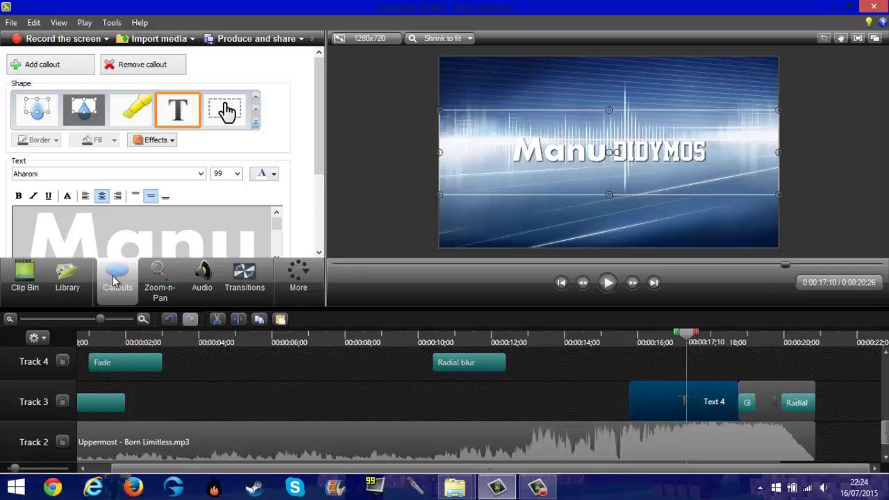
left_click(237, 319)
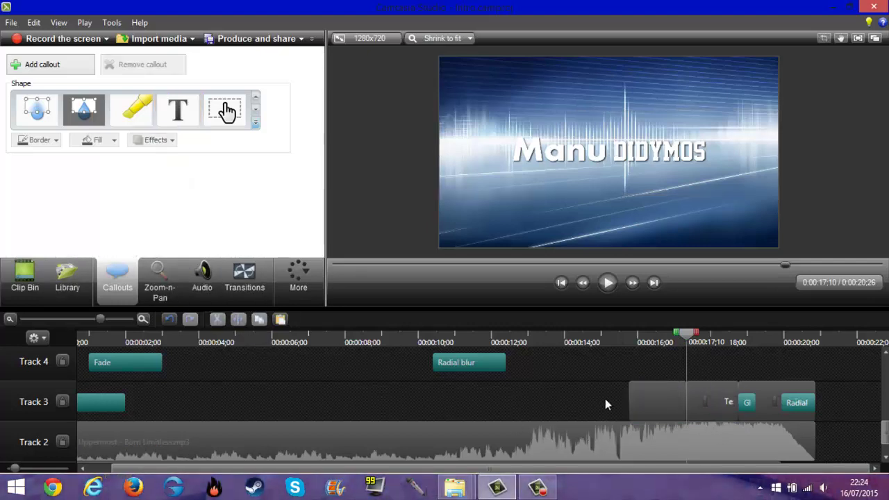
key("ctrl+z")
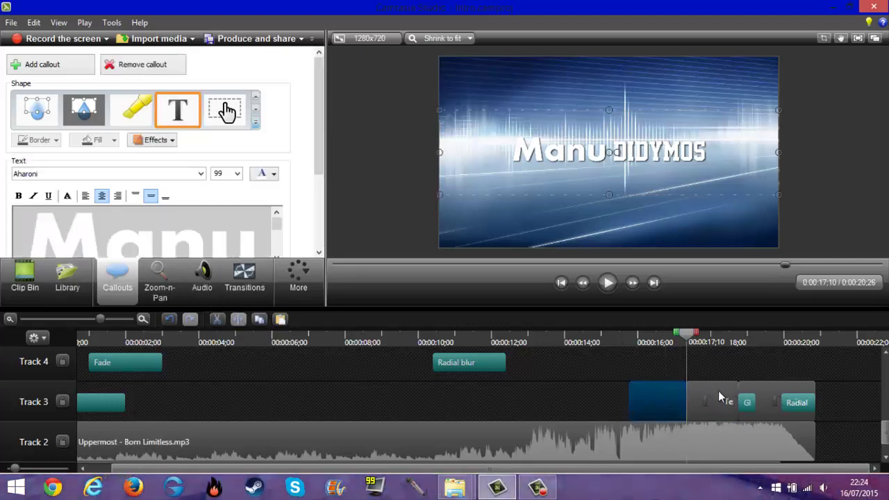
Step: Trim the start of the first part of the split text callout on Track 3 to a slightly later time
left_click(670, 396)
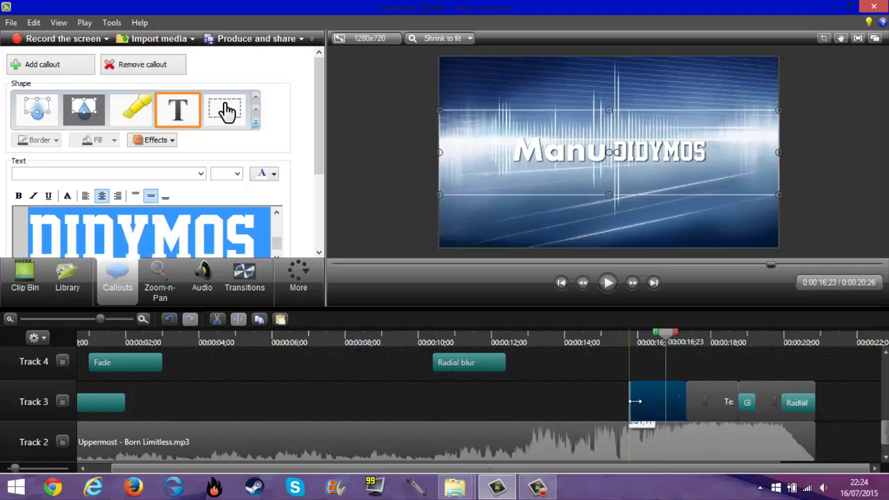
left_click_drag(634, 401, 644, 402)
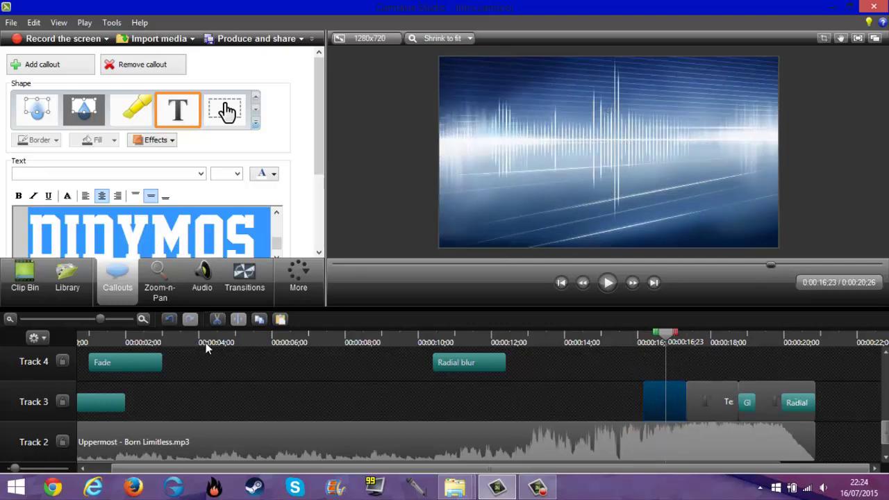
left_click(662, 387)
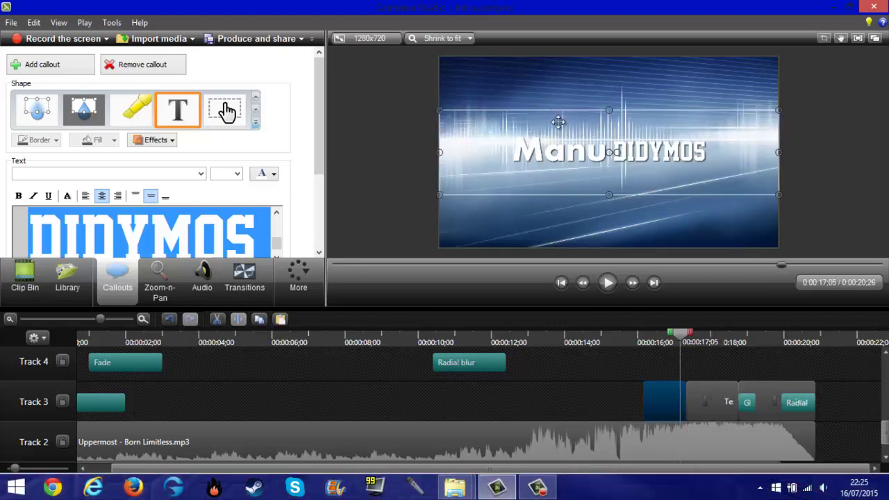
Step: Set the text colour of the first part of the split callout on Track 3 to blue
scroll(445, 403, "down", 1)
scroll(880, 439, "up", 2)
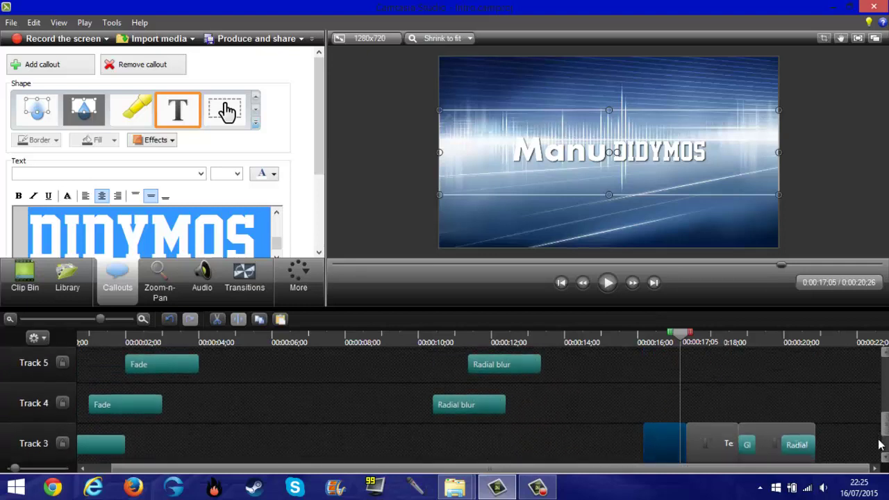
scroll(881, 439, "down", 1)
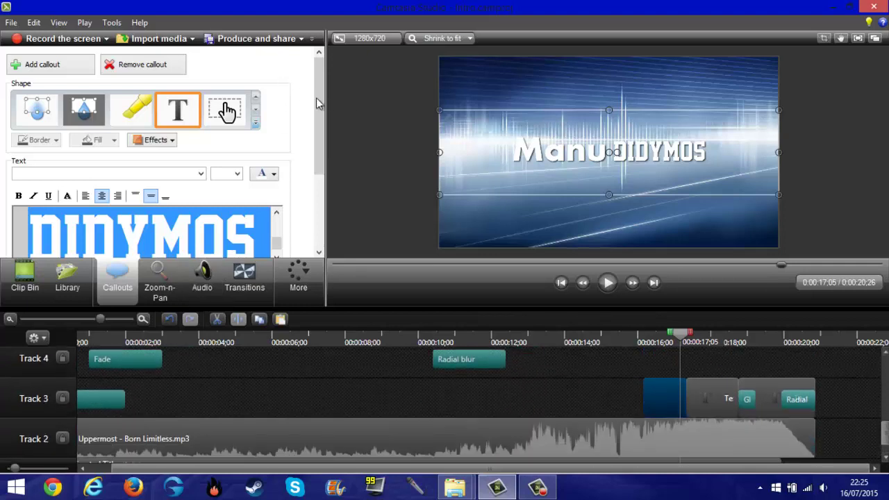
scroll(316, 103, "down", 1)
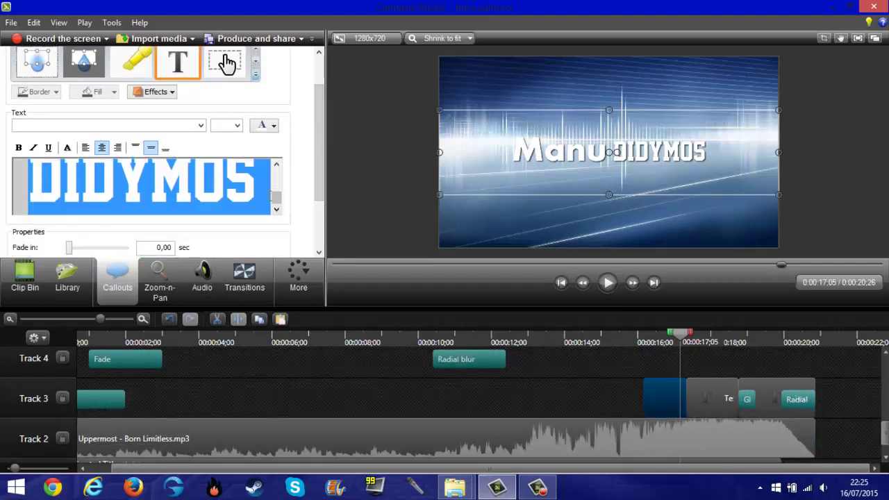
left_click_drag(275, 196, 274, 173)
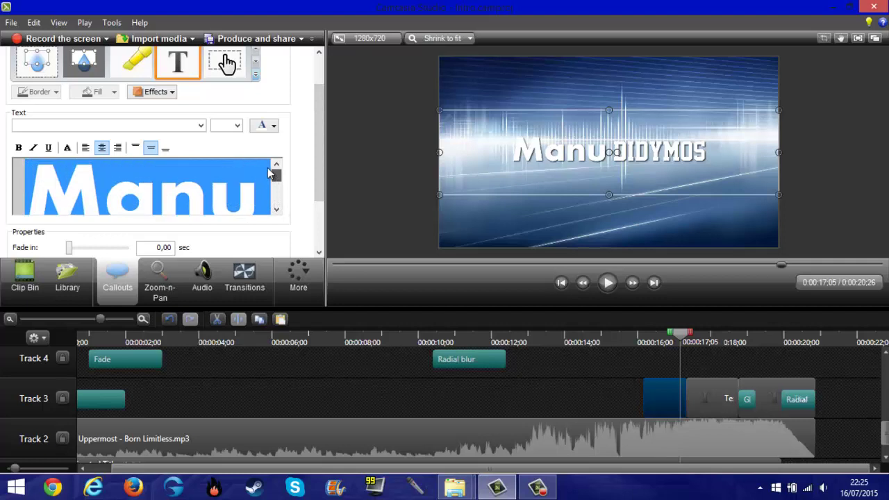
left_click(259, 125)
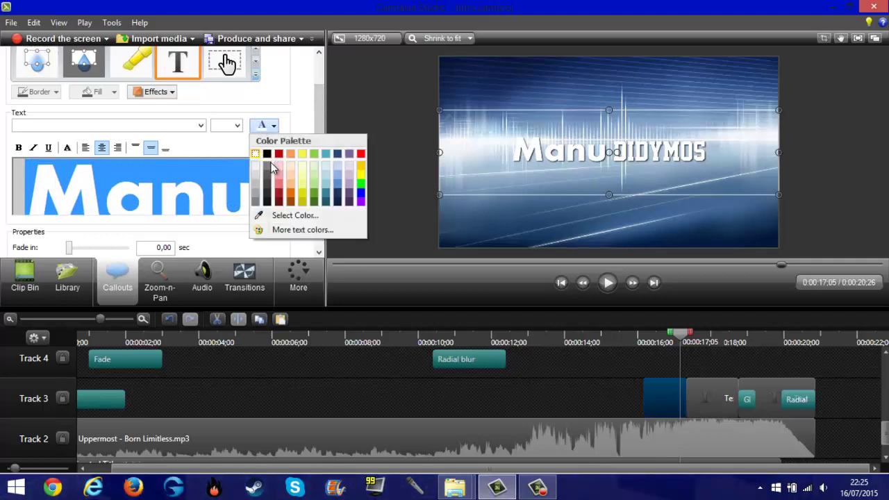
left_click(361, 197)
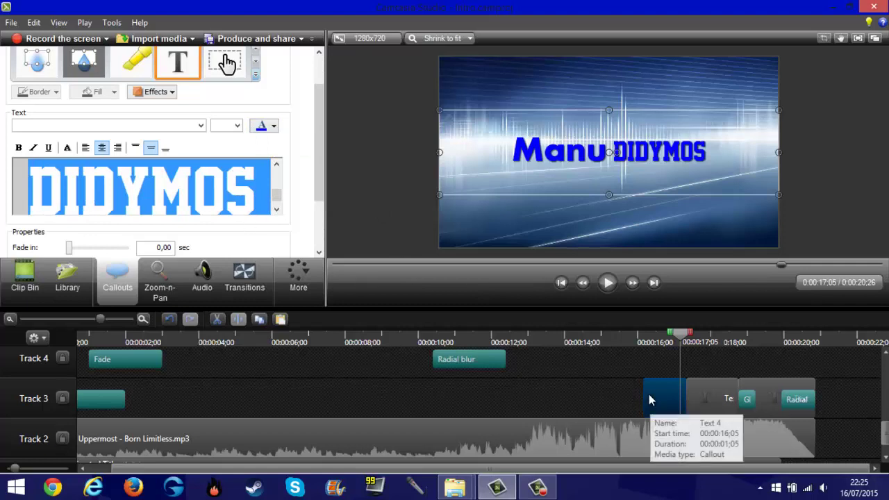
Step: Compare the two parts of the split text callout and play back the colour change between them
left_click(699, 395)
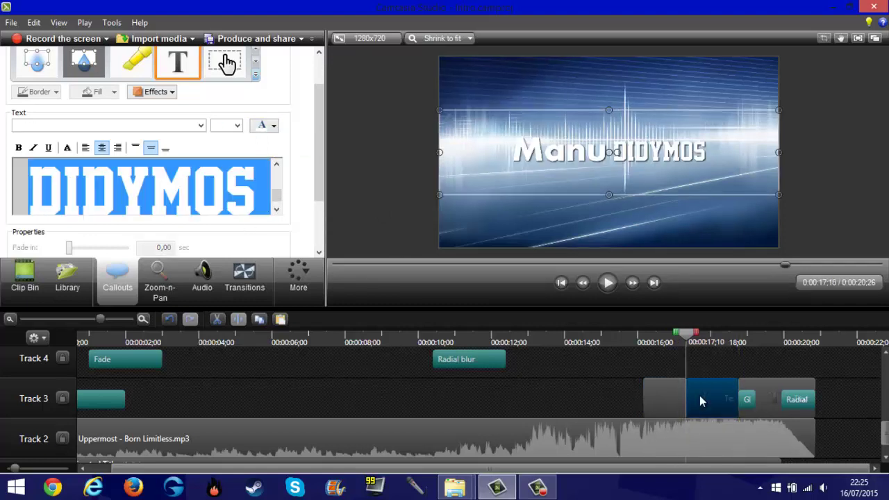
left_click(657, 393)
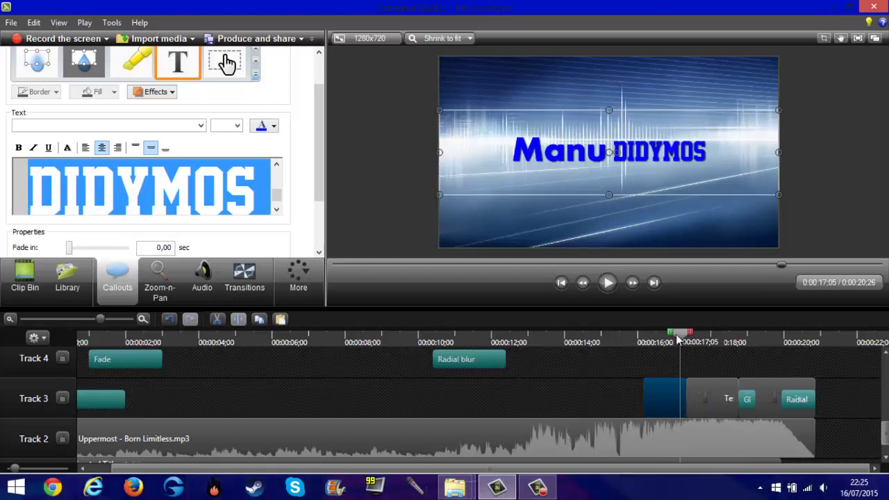
left_click(643, 339)
left_click(606, 283)
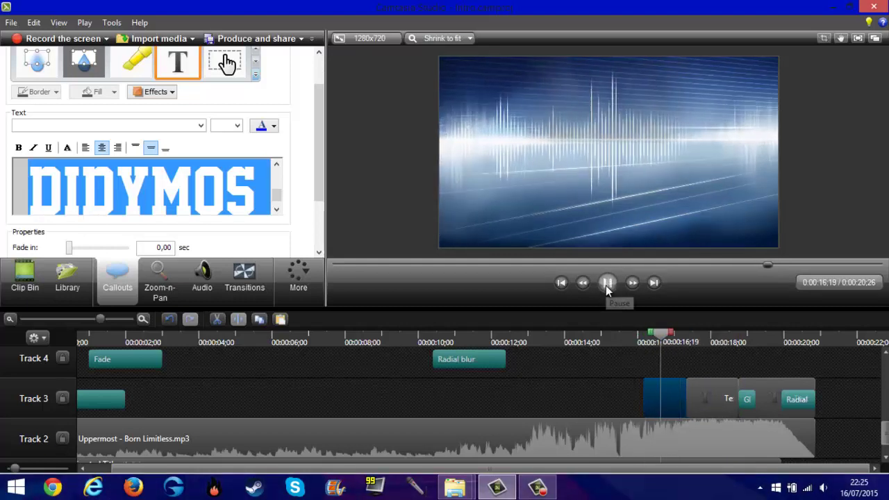
left_click(607, 283)
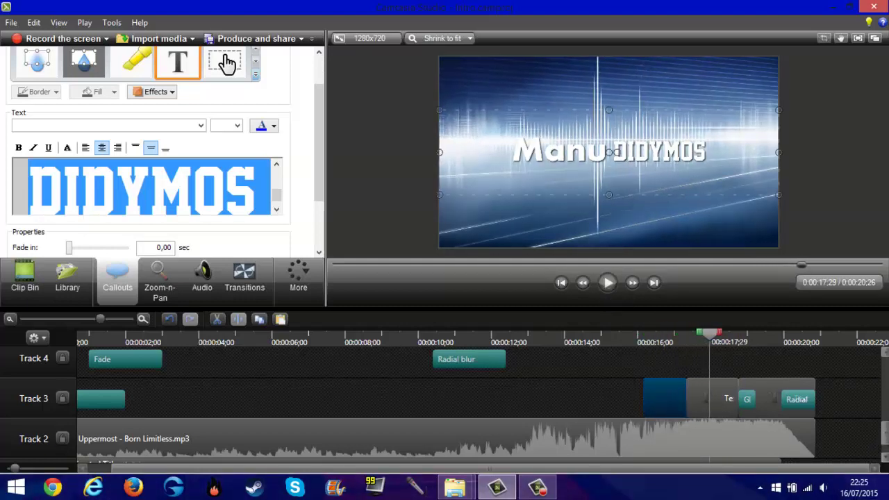
Step: Shift the last Track 3 callout and both parts of the split text callout later, placing them end to end, and lengthen the blue part
scroll(879, 411, "up", 3)
scroll(879, 410, "down", 4)
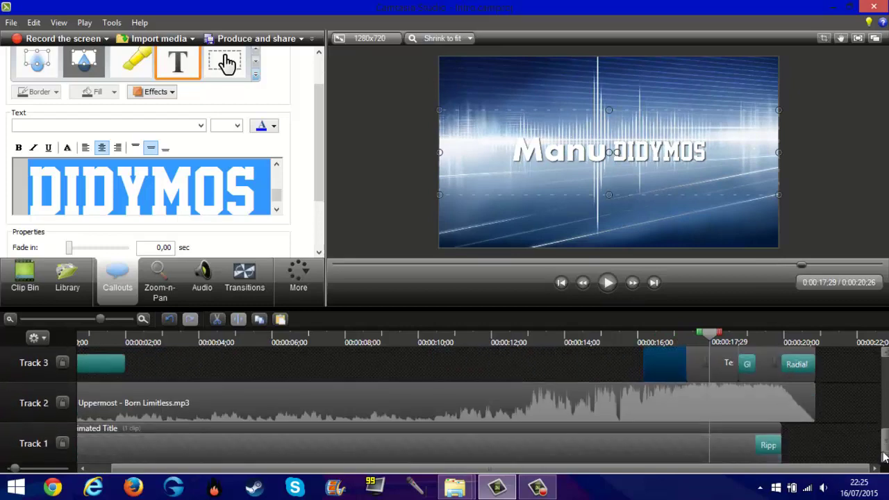
scroll(882, 451, "up", 8)
scroll(879, 440, "down", 7)
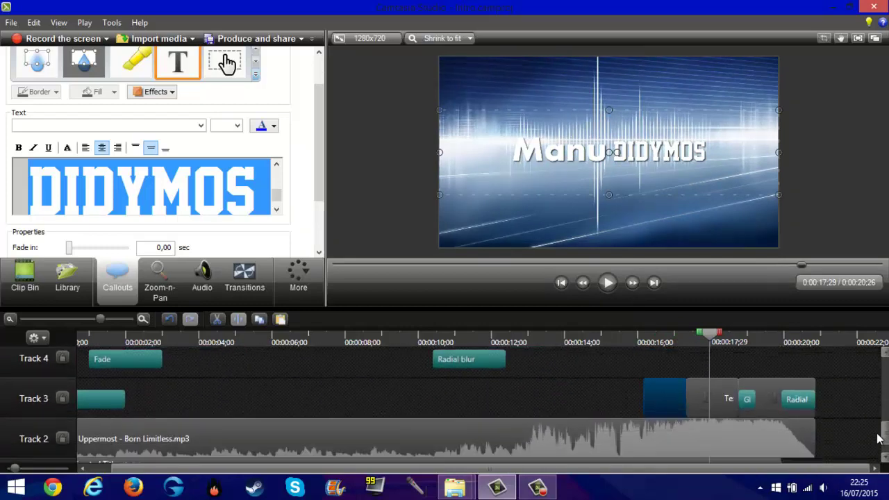
key("ctrl+z")
key("ctrl+z")
key("ctrl+z")
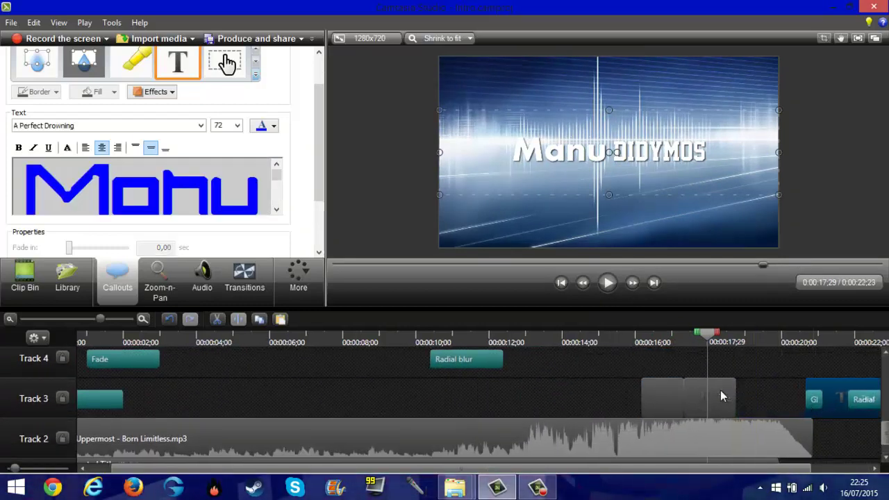
left_click(608, 284)
mouse_move(719, 404)
left_mouse_down()
mouse_move(700, 389)
mouse_move(731, 397)
left_mouse_up()
left_click_drag(634, 394, 562, 395)
left_click_drag(681, 409, 816, 406)
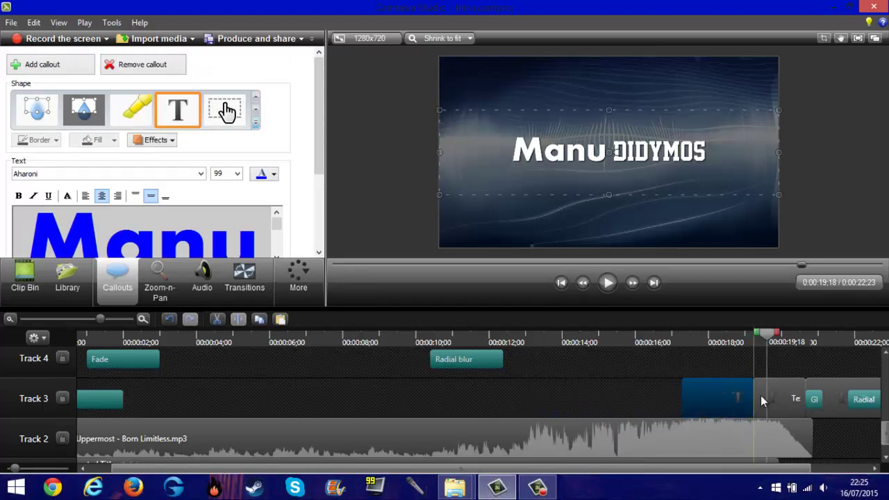
Step: Extend the start of the blue text callout on Track 3 back to shortly before the 13-second mark
mouse_move(688, 339)
left_mouse_down()
mouse_move(666, 344)
mouse_move(691, 354)
mouse_move(684, 345)
left_mouse_up()
left_click(734, 341)
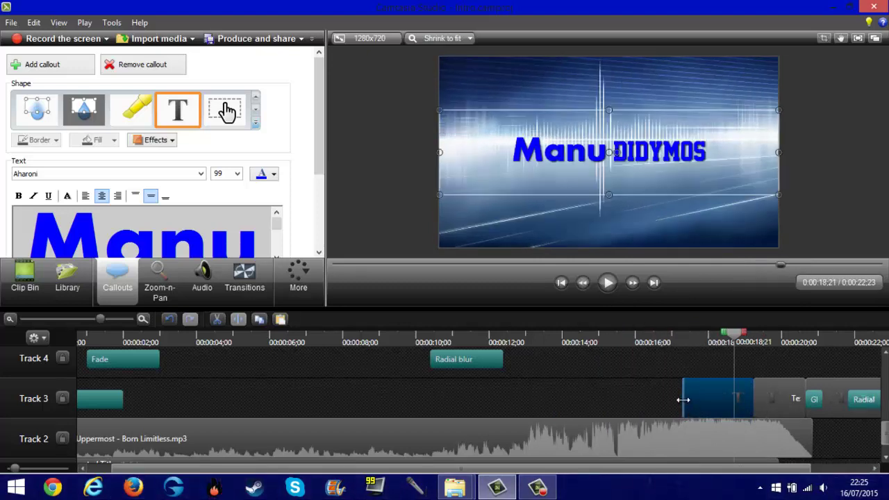
left_click_drag(683, 399, 356, 399)
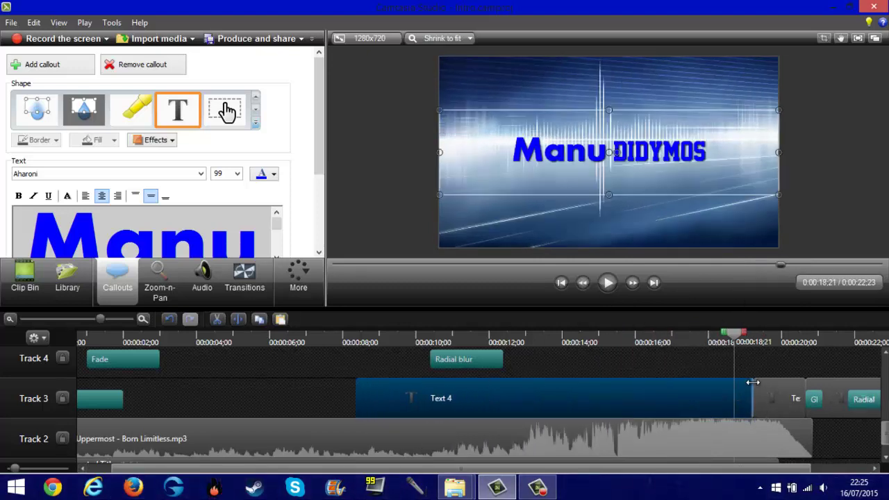
left_click_drag(753, 382, 585, 396)
left_click_drag(486, 397, 649, 398)
Step: Play back the direct cut from the lengthened blue text callout to the white one
left_click(607, 283)
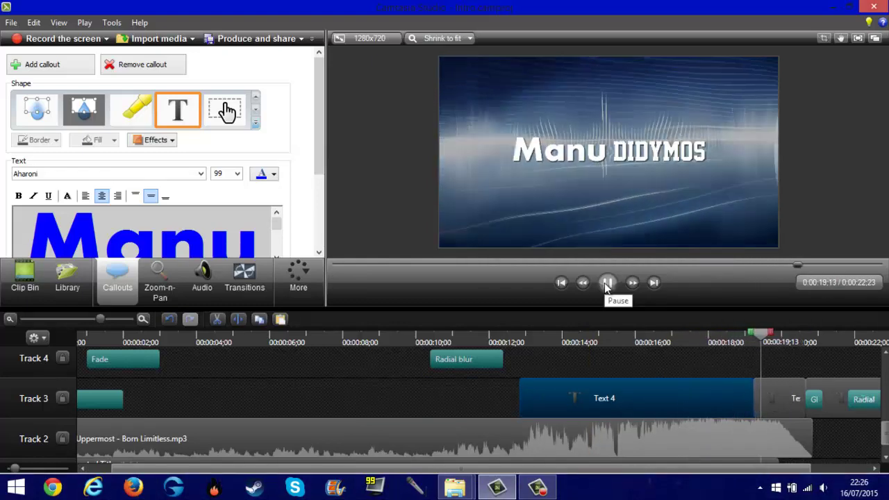
left_click(608, 282)
left_click(526, 389)
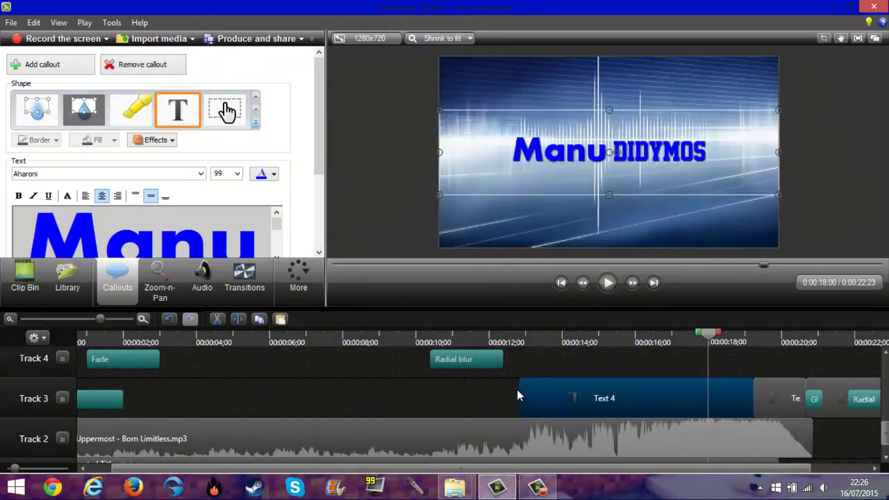
left_click(608, 282)
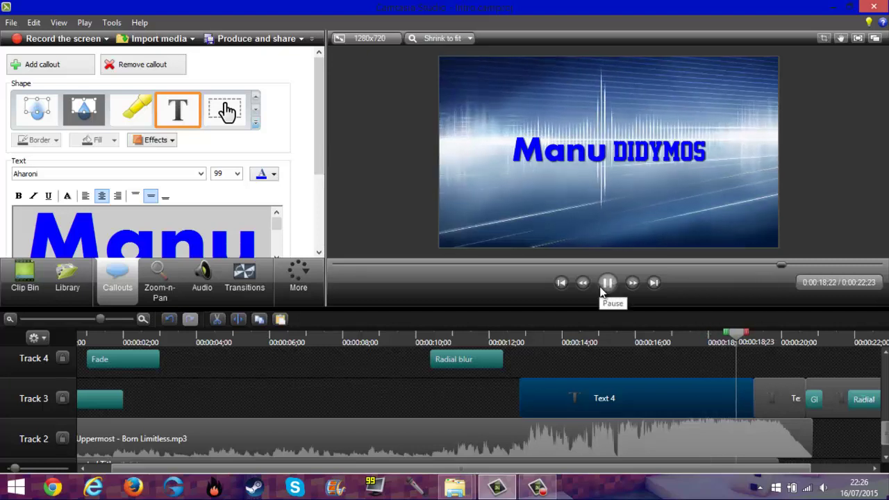
left_click(603, 287)
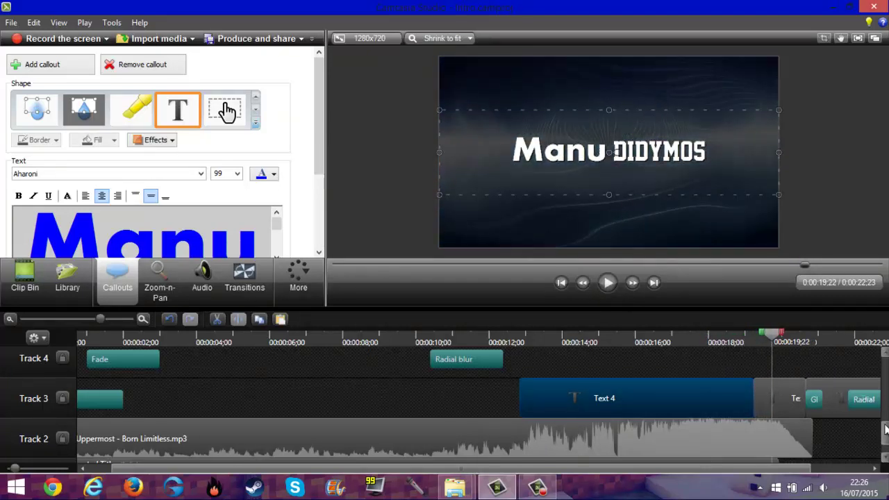
Step: Select the transition at the end of the animated title on Track 1 and play it back
left_click_drag(886, 431, 885, 451)
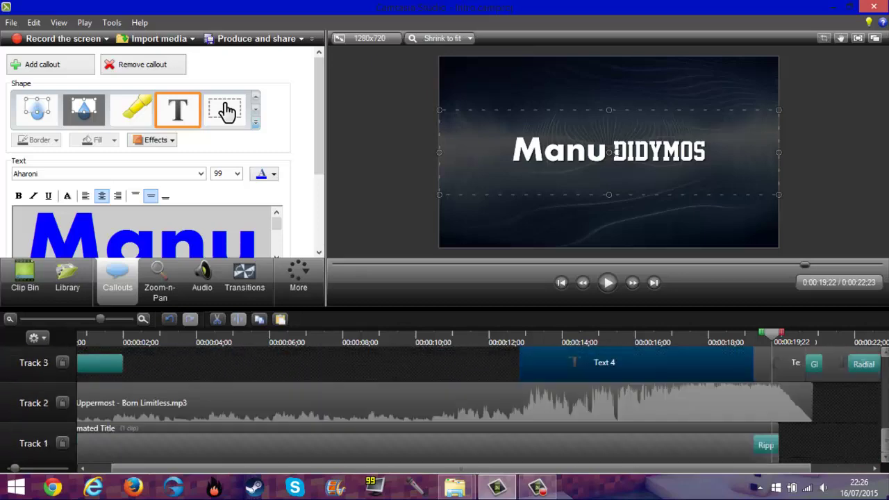
left_click(766, 444)
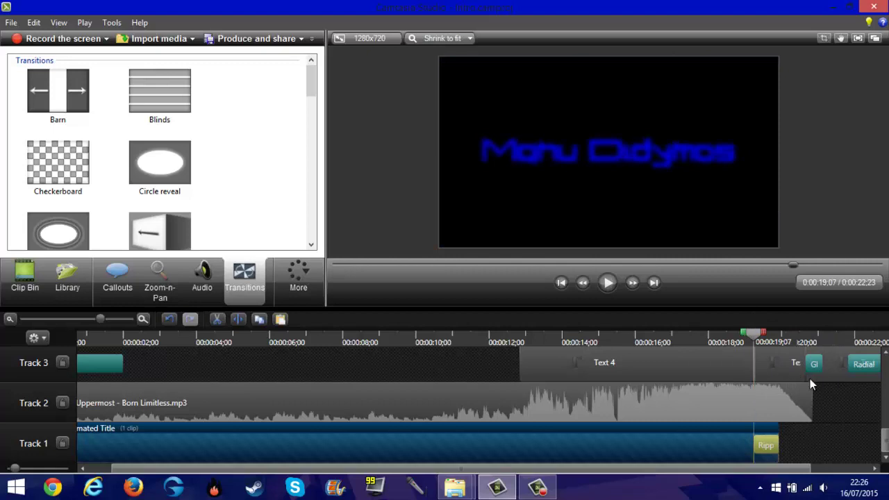
left_click(607, 283)
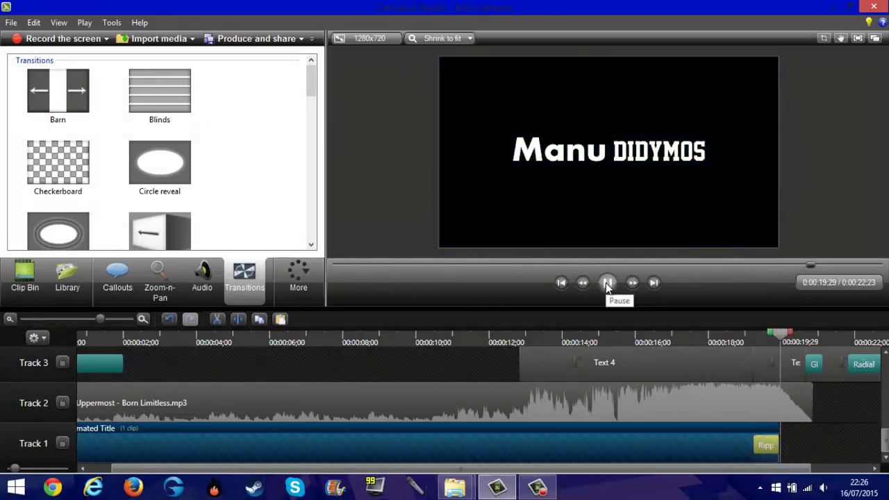
left_click(606, 283)
left_click(764, 447)
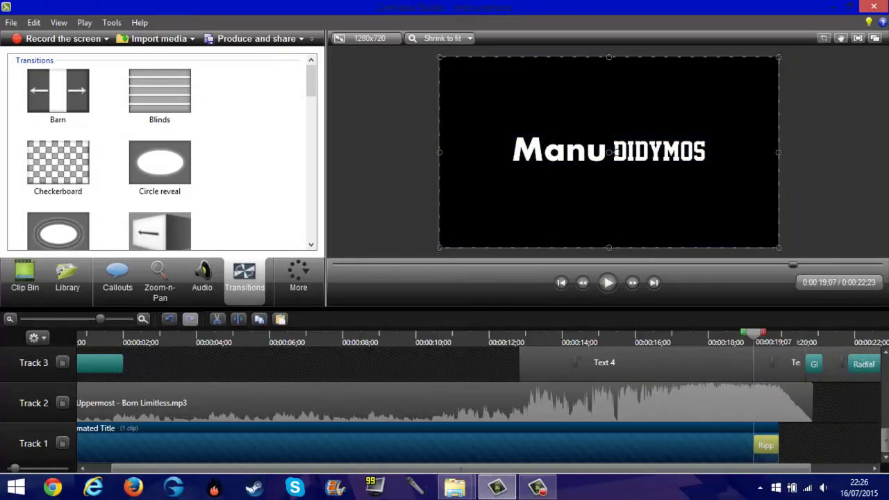
Step: Inspect the white and blue text callouts on Track 3 and play the join between them from 0:00:18;12
scroll(763, 448, "up", 3)
scroll(763, 448, "down", 3)
scroll(798, 424, "up", 3)
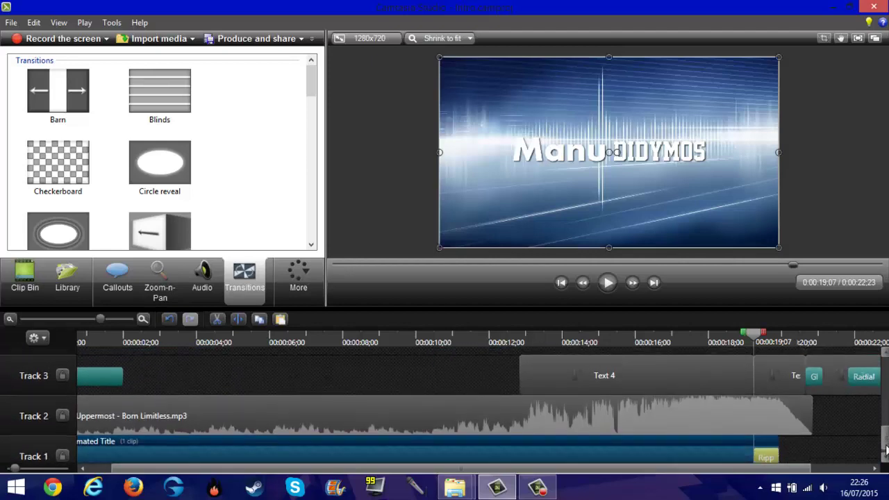
scroll(799, 423, "down", 1)
left_click(776, 420)
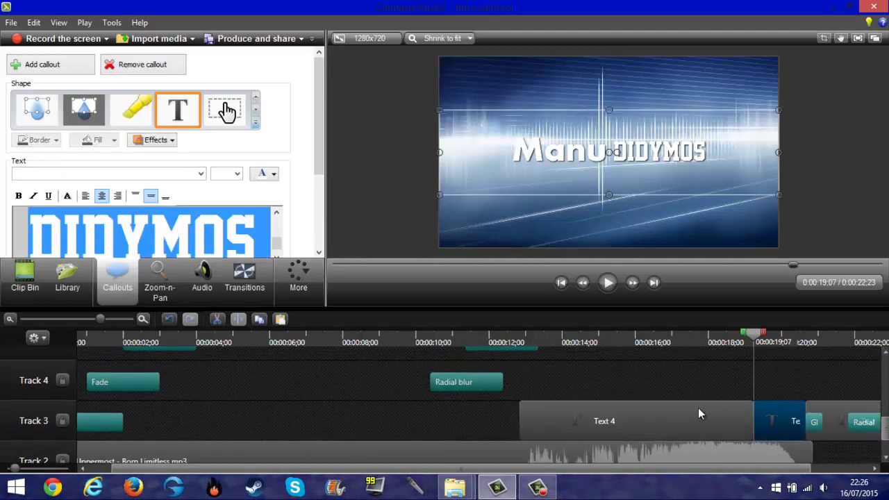
left_click(691, 404)
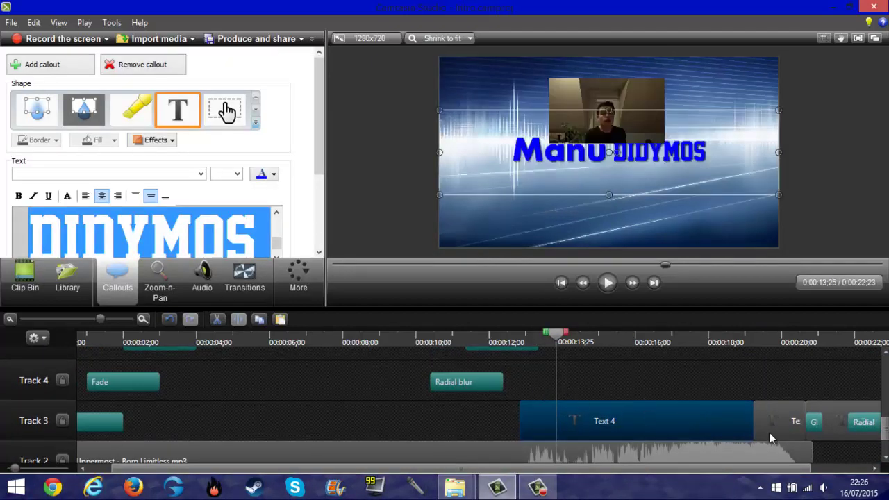
left_click(723, 343)
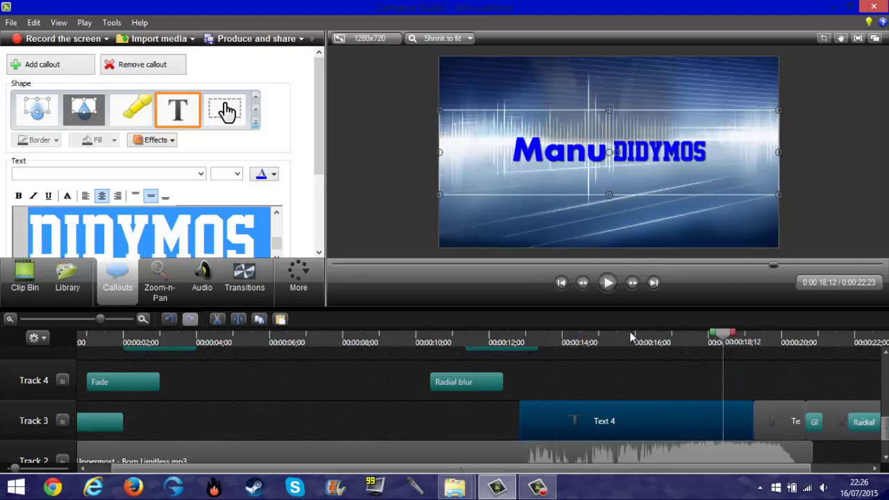
left_click(614, 286)
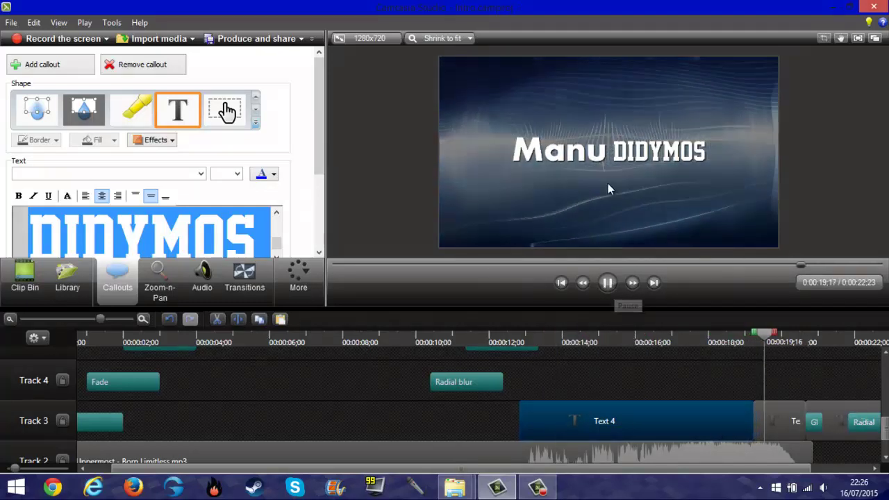
left_click(607, 283)
Step: Add a Glow transition between the blue and white text callouts on Track 3
left_click(244, 279)
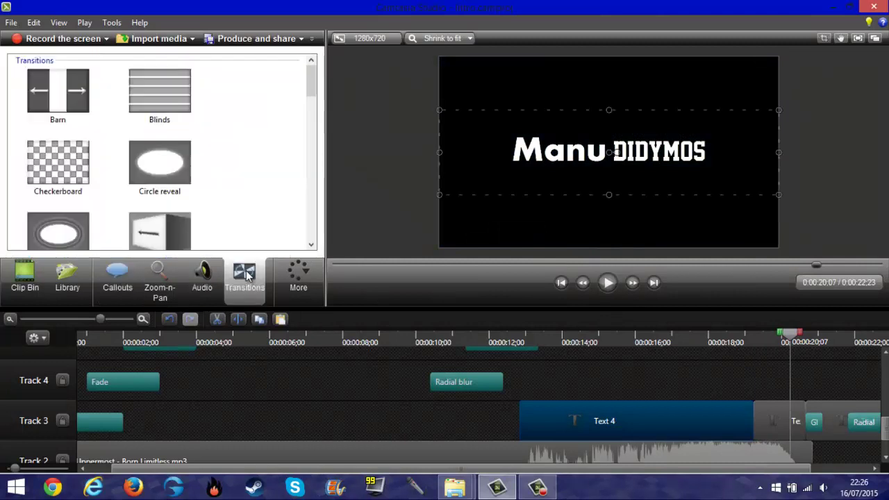
left_click_drag(311, 76, 316, 129)
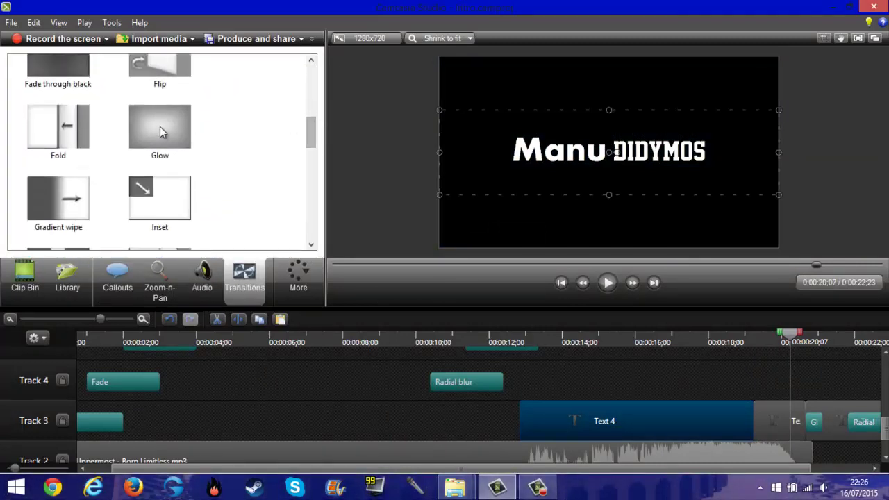
left_click_drag(160, 126, 575, 289)
left_click_drag(736, 408, 738, 410)
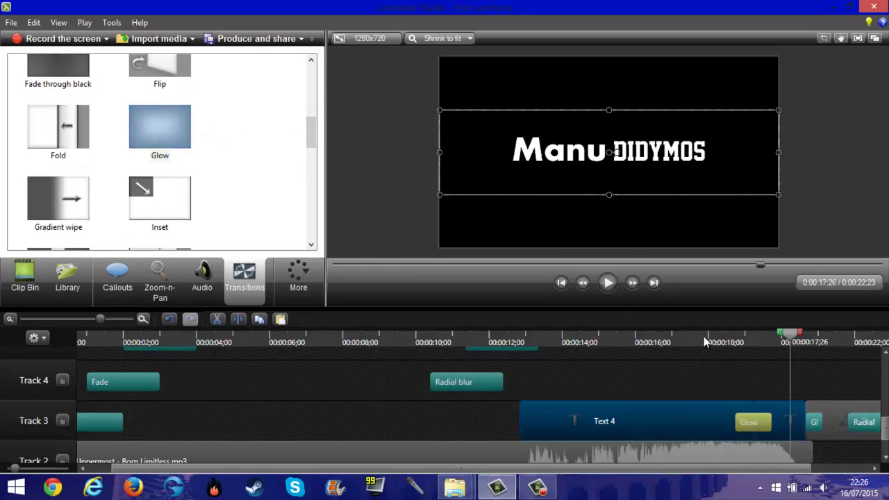
Step: Play back the Glow transition between the text callouts and return the playhead to 0:00:18;01
left_click(700, 337)
left_click(605, 283)
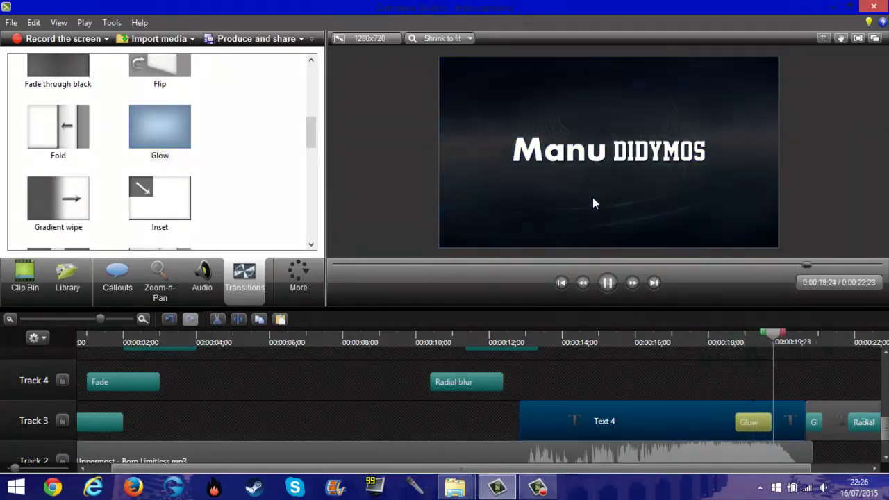
scroll(741, 359, "up", 1)
left_click(726, 340)
left_click_drag(725, 340, 709, 340)
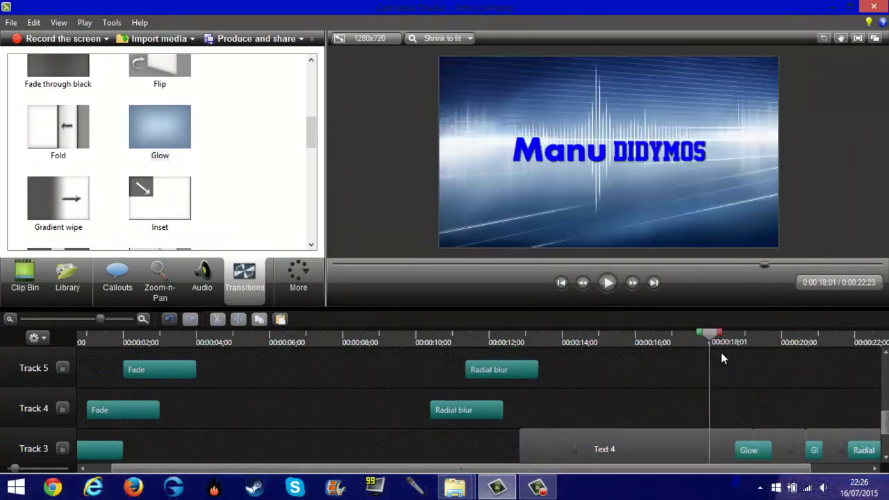
left_click(884, 458)
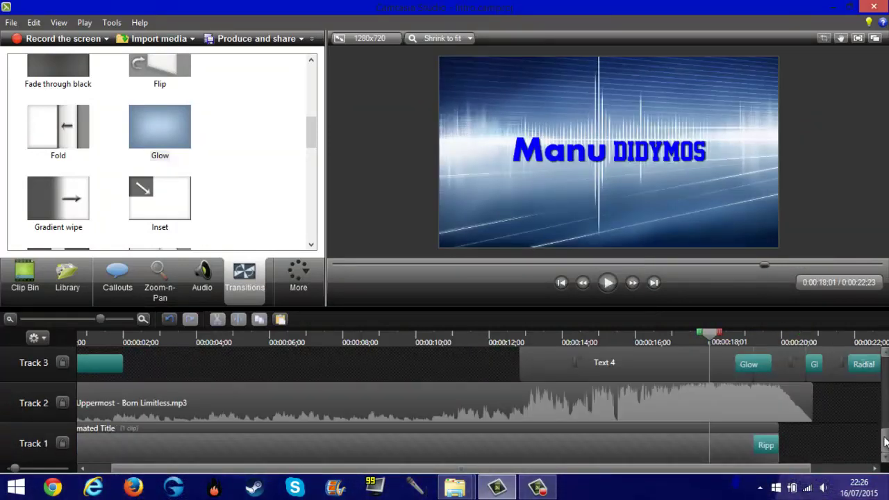
Step: Play the Track 3 text callouts from 0:00:18;01 through the Glow transition to the white text
scroll(885, 442, "up", 1)
left_click(608, 282)
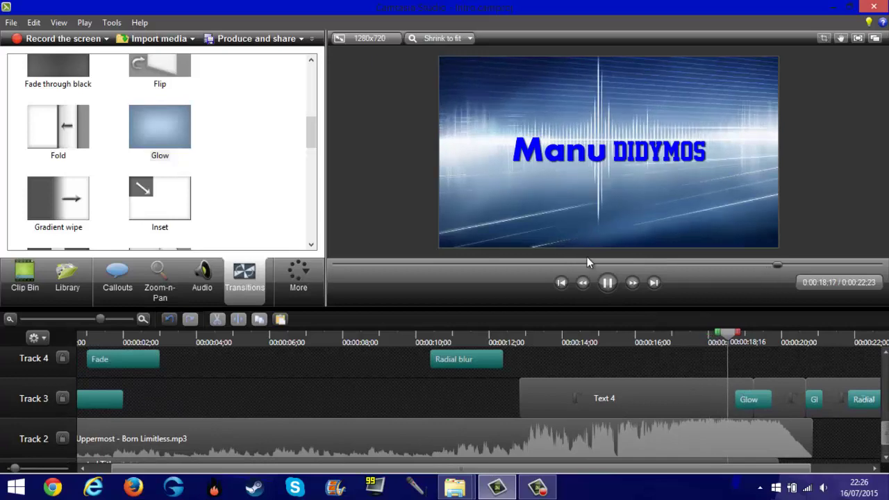
left_click(607, 283)
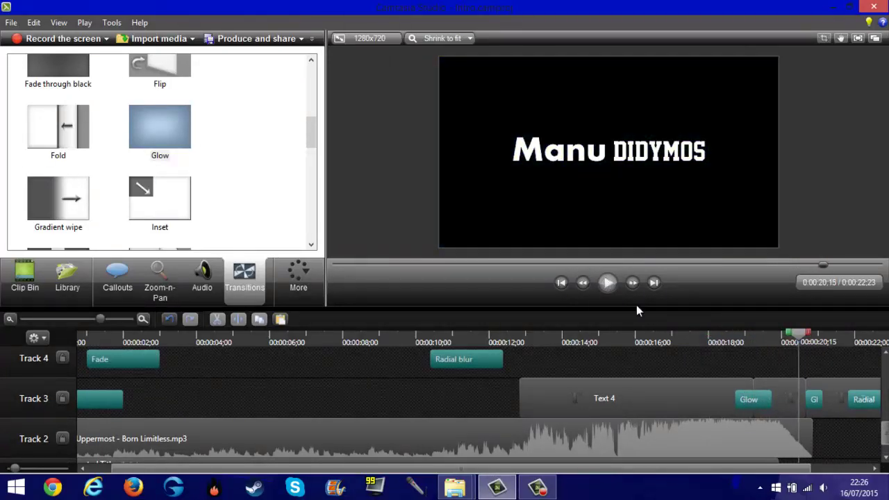
Step: Split the blue text callout on Track 3 at 0:00:17;14, delete the part before the split, and play back the remainder
left_click(688, 339)
left_click(659, 414)
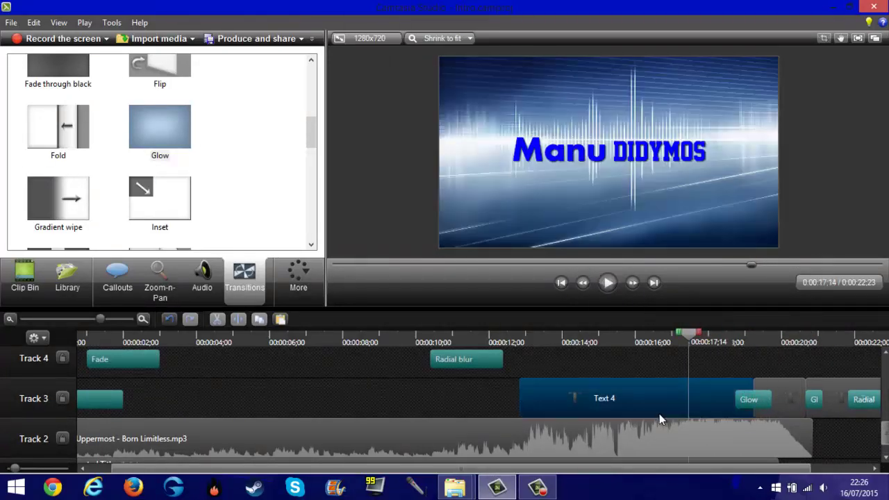
left_click(238, 319)
left_click(628, 400)
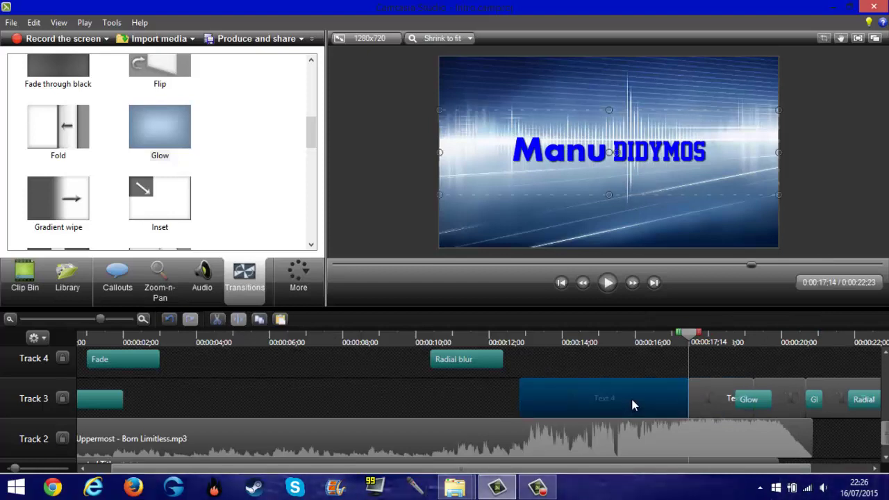
key("Delete")
left_click(614, 284)
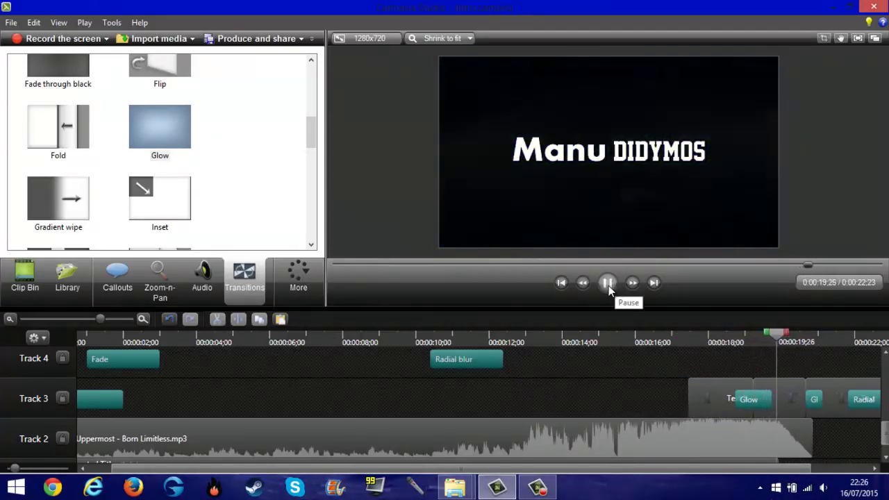
left_click(608, 285)
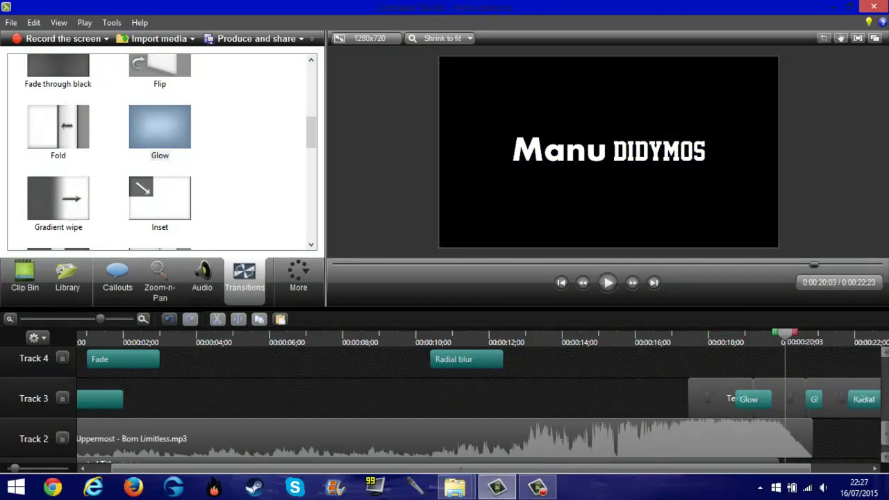
Step: Delete the last text callout on Track 3, the one following the white text, along with its transitions
scroll(827, 429, "down", 1)
scroll(841, 391, "up", 2)
left_click(846, 448)
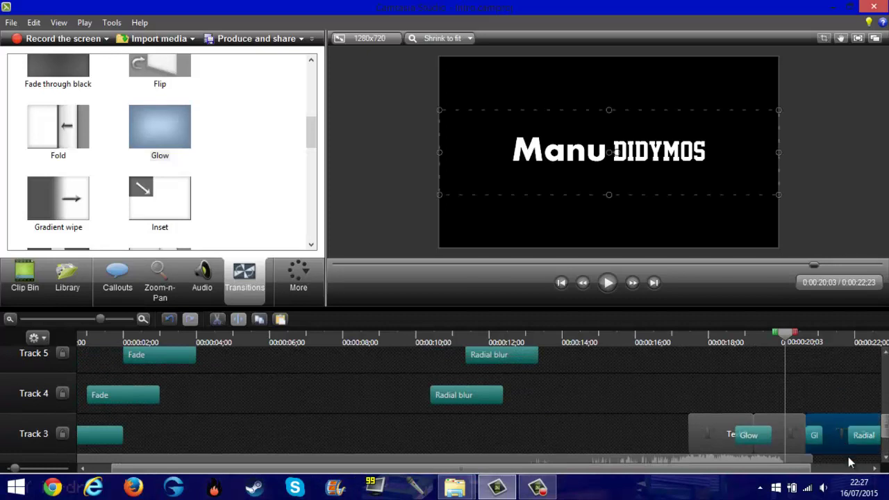
key("Delete")
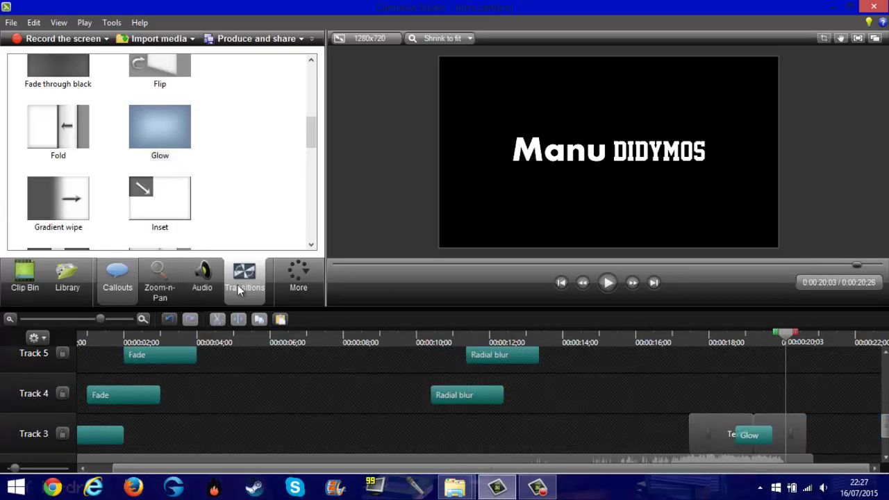
Step: Add Glow transitions at the start of the blue text and the end of the white text on Track 3, and preview the opening one
left_click_drag(311, 149, 309, 121)
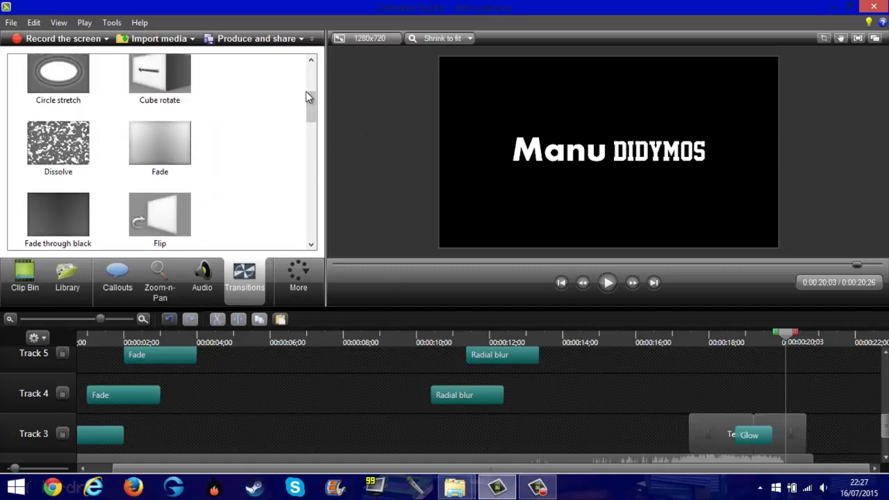
left_click_drag(160, 138, 801, 449)
left_click(639, 347)
left_click(663, 347)
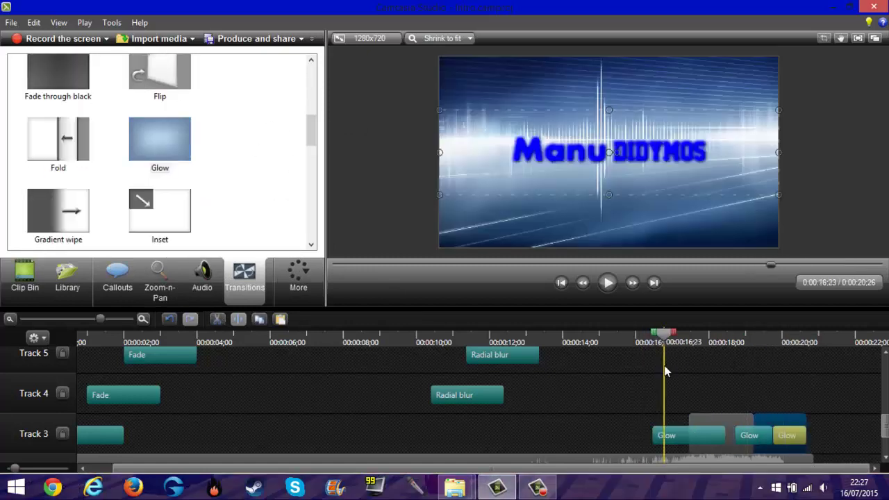
left_click(689, 342)
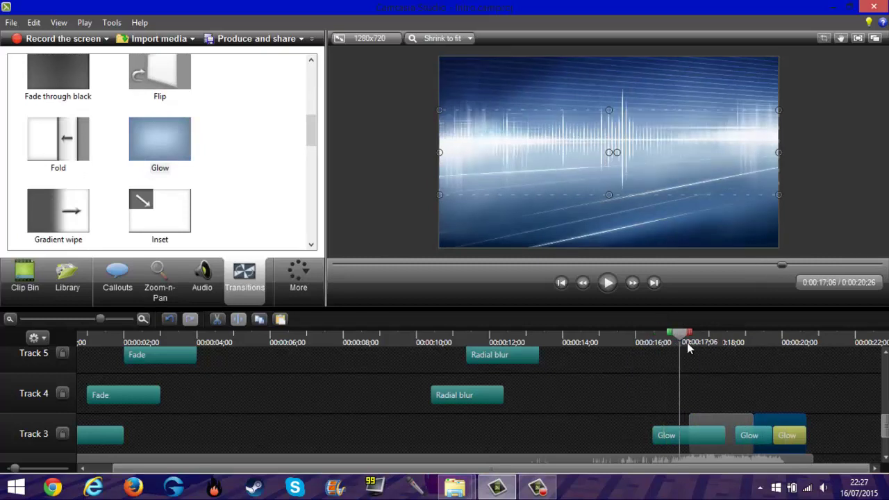
scroll(178, 396, "up", 6)
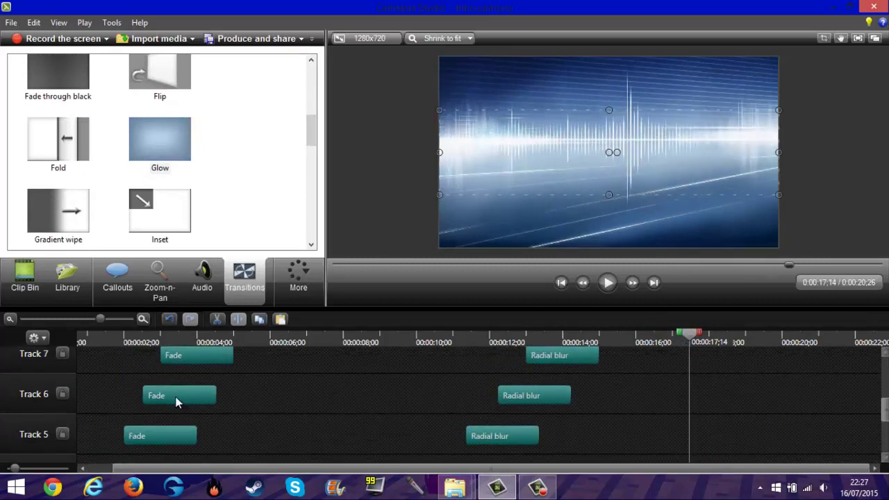
scroll(350, 359, "down", 7)
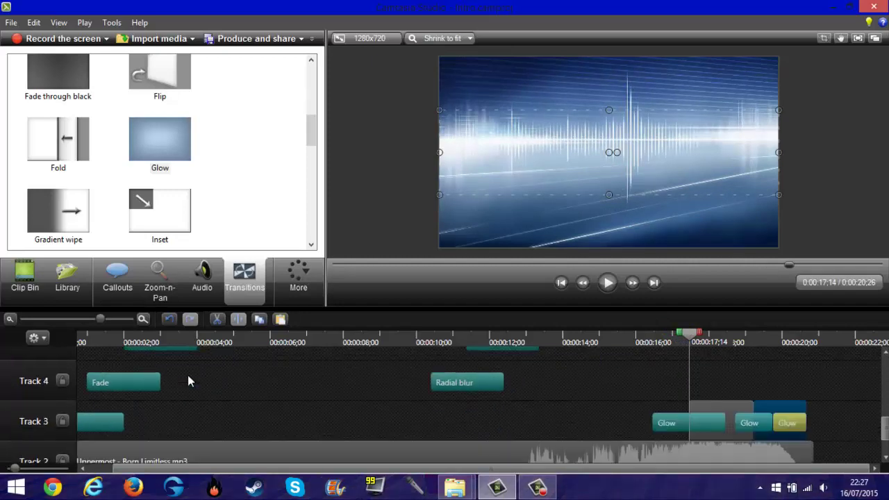
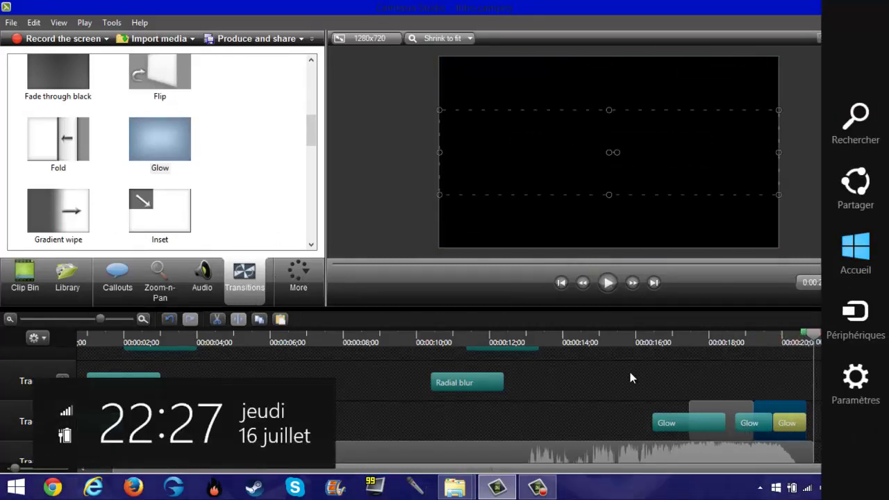
scroll(631, 389, "down", 2)
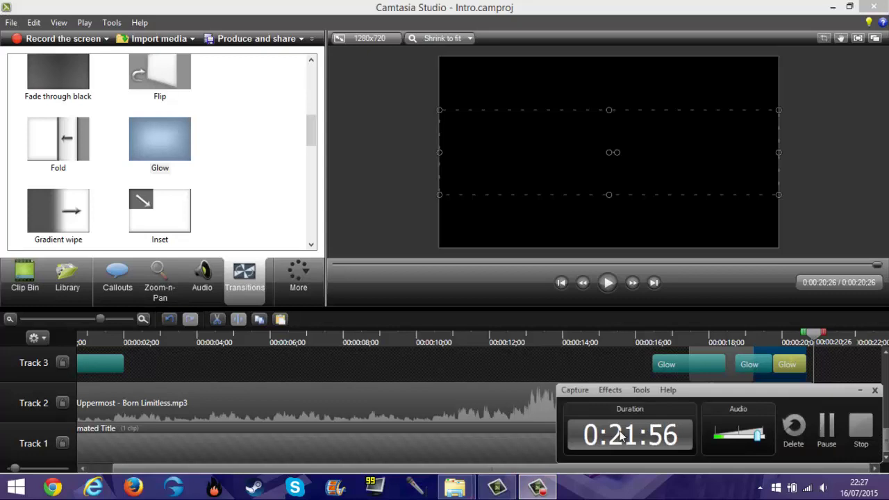
key("F10")
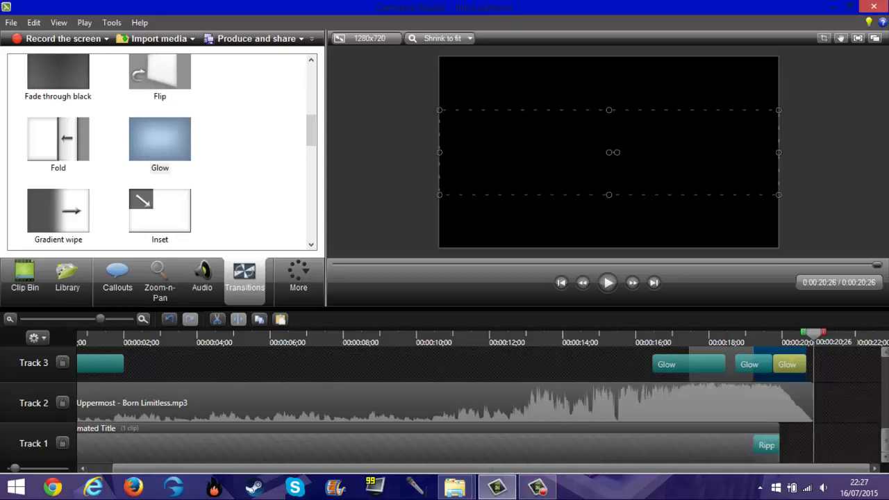
scroll(417, 403, "up", 9)
scroll(416, 403, "down", 7)
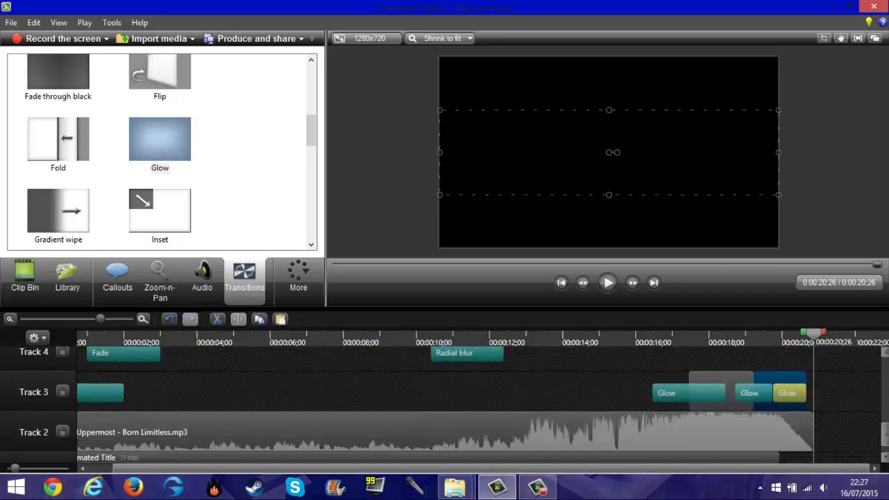
Step: Show the project's imported media, set the playhead to 0:00:17;14, and examine the clips and transitions on Tracks 1 to 11
left_click(32, 285)
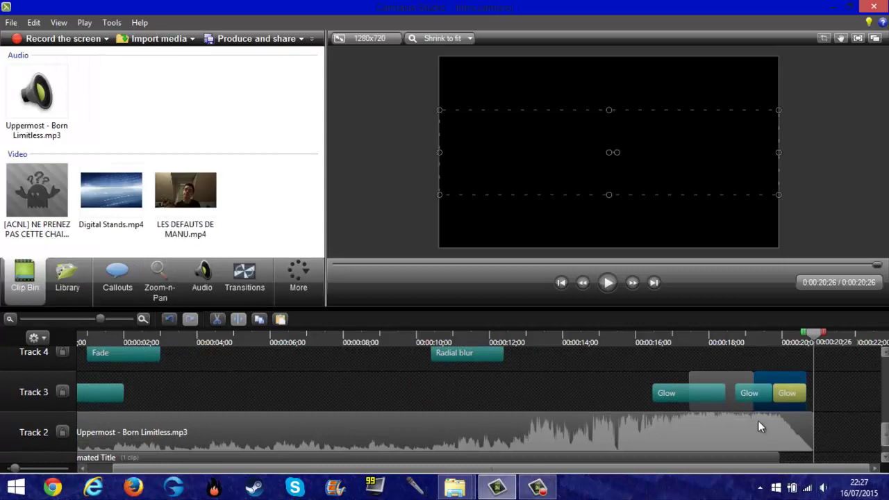
left_click_drag(625, 337, 690, 340)
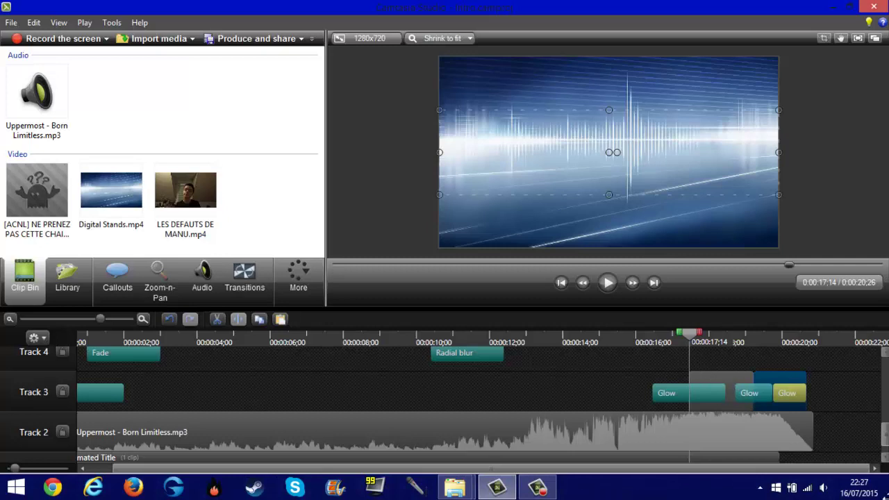
scroll(878, 414, "up", 1)
scroll(878, 414, "up", 6)
scroll(878, 415, "down", 8)
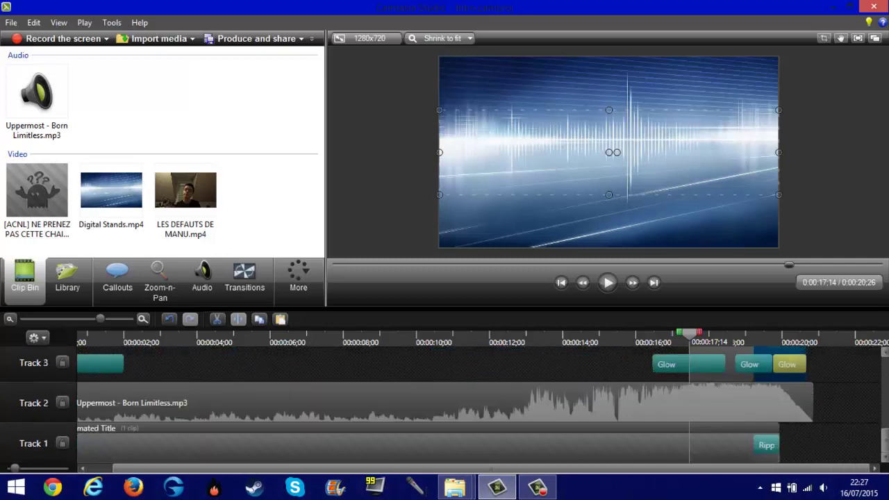
scroll(879, 415, "up", 5)
scroll(878, 415, "down", 5)
left_click_drag(885, 439, 864, 361)
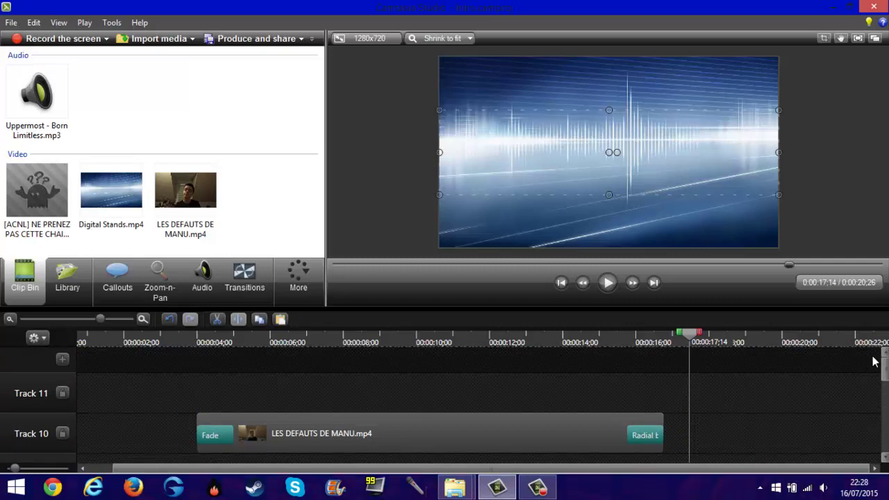
scroll(885, 383, "down", 5)
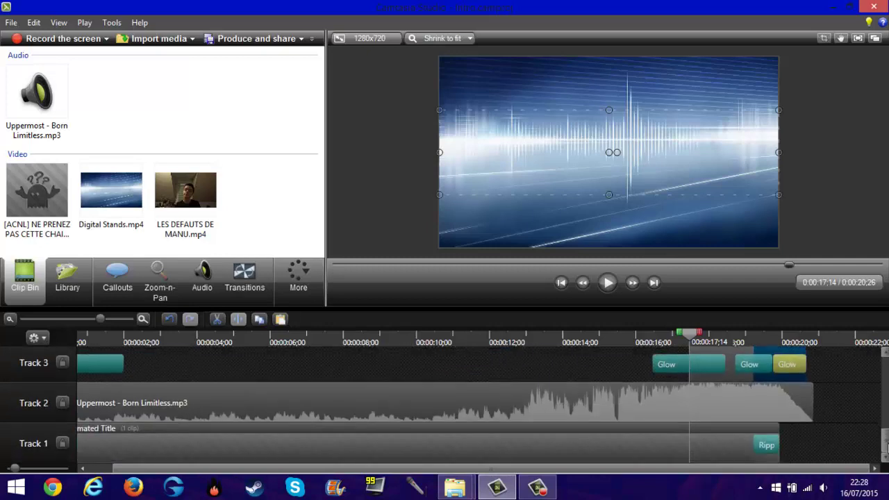
scroll(885, 447, "up", 5)
scroll(886, 448, "down", 5)
Step: Move the playhead to 0:00:18;22 and review the track layout from Track 11 down to Track 1
left_click_drag(693, 343, 738, 335)
left_click_drag(884, 450, 861, 374)
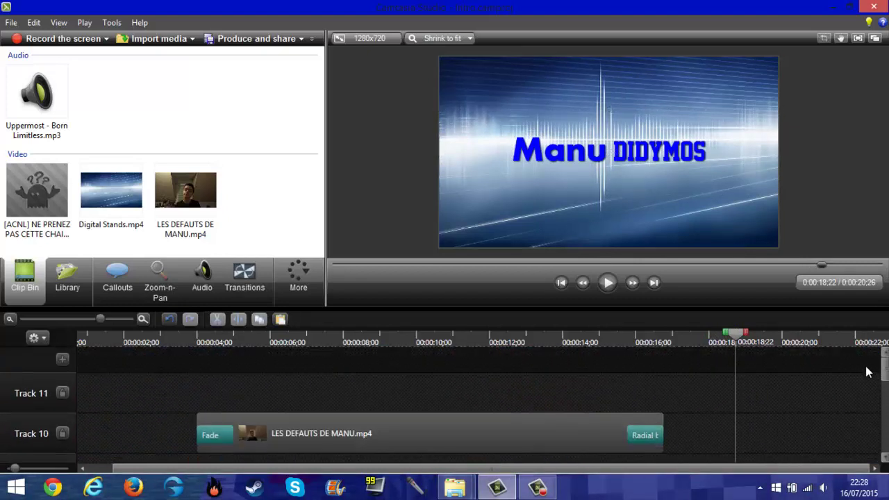
scroll(802, 395, "down", 10)
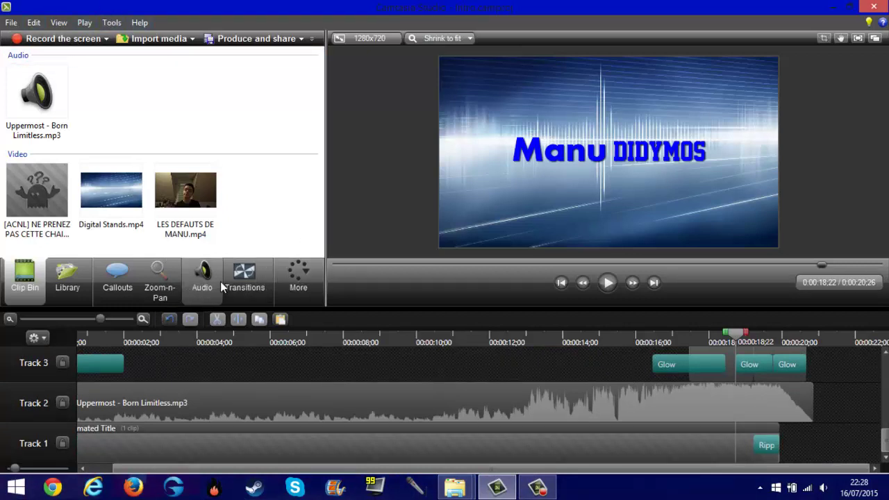
scroll(885, 423, "up", 3)
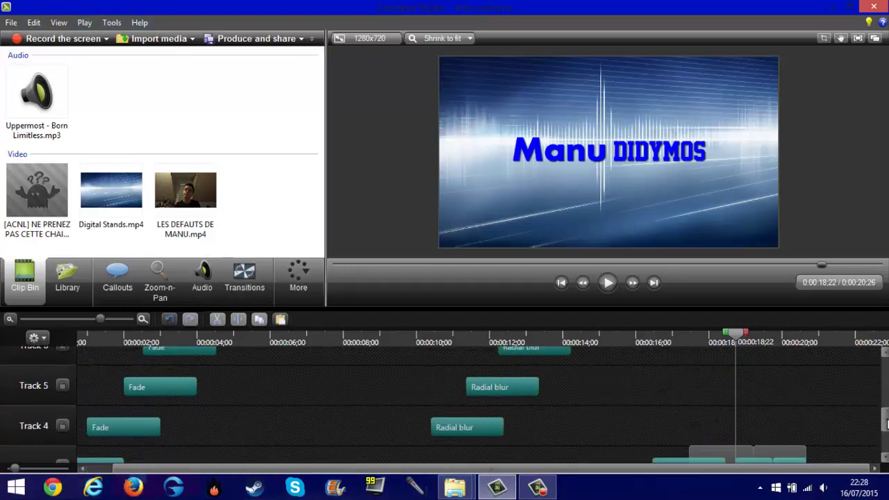
scroll(884, 419, "down", 3)
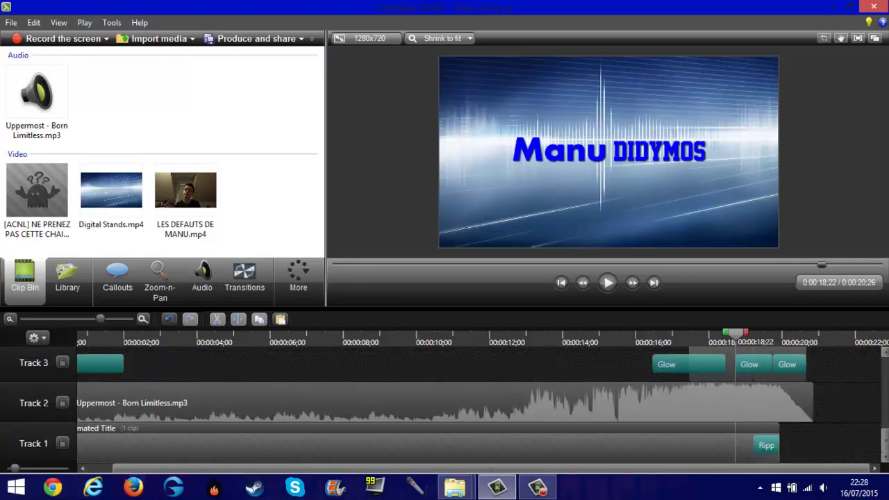